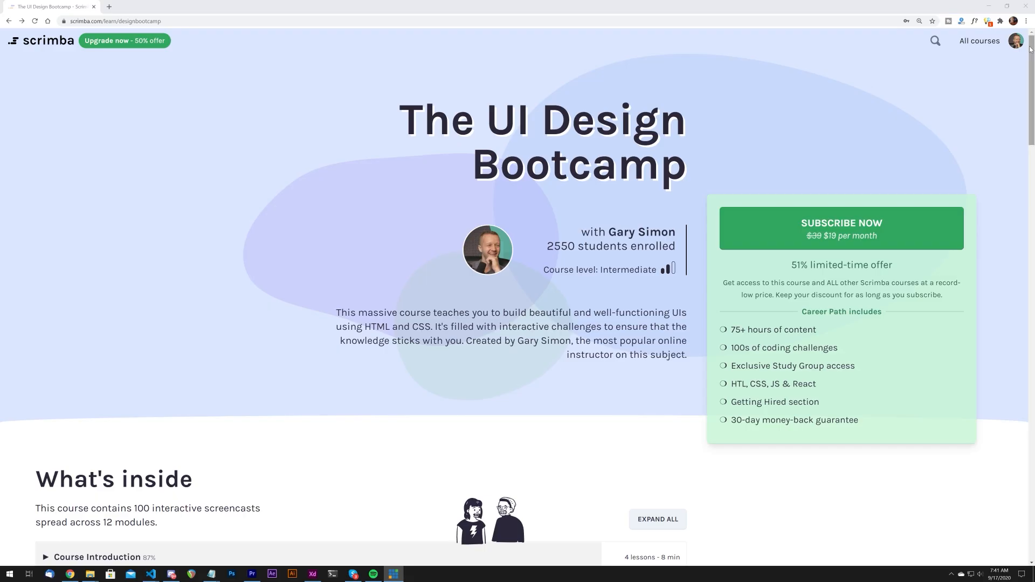
pyautogui.moveTo(1031, 46); pyautogui.dragTo(1030, 139)
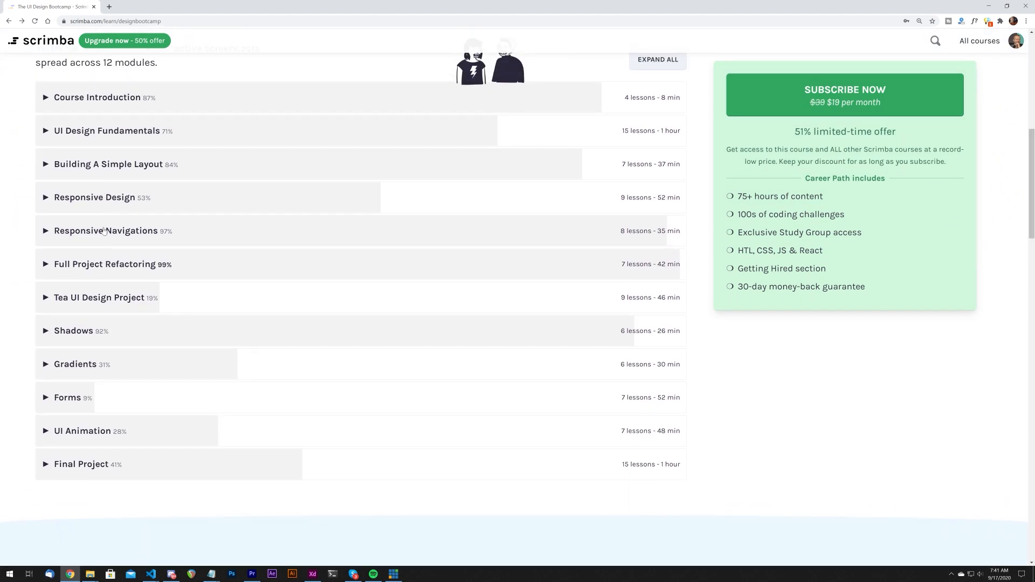
# Open the Defining the HTML lesson and skip through its recording to near the end
pyautogui.click(105, 230)
pyautogui.click(689, 485)
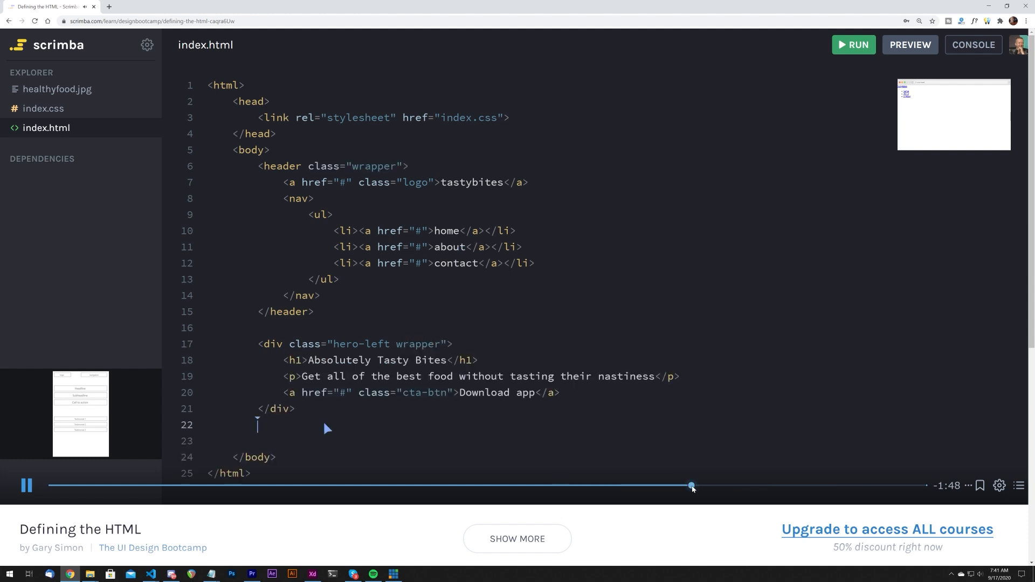
pyautogui.click(788, 485)
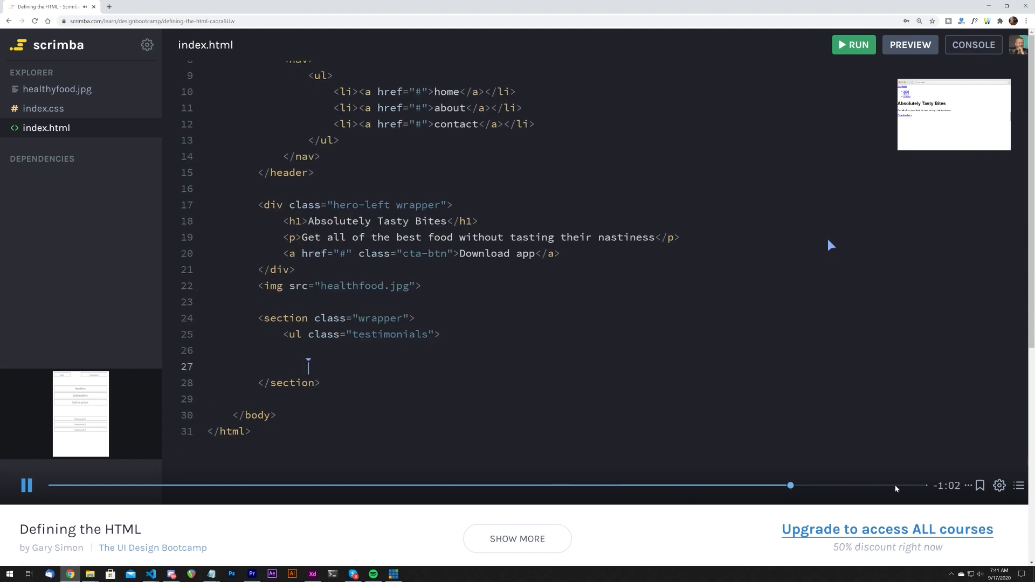
pyautogui.click(878, 486)
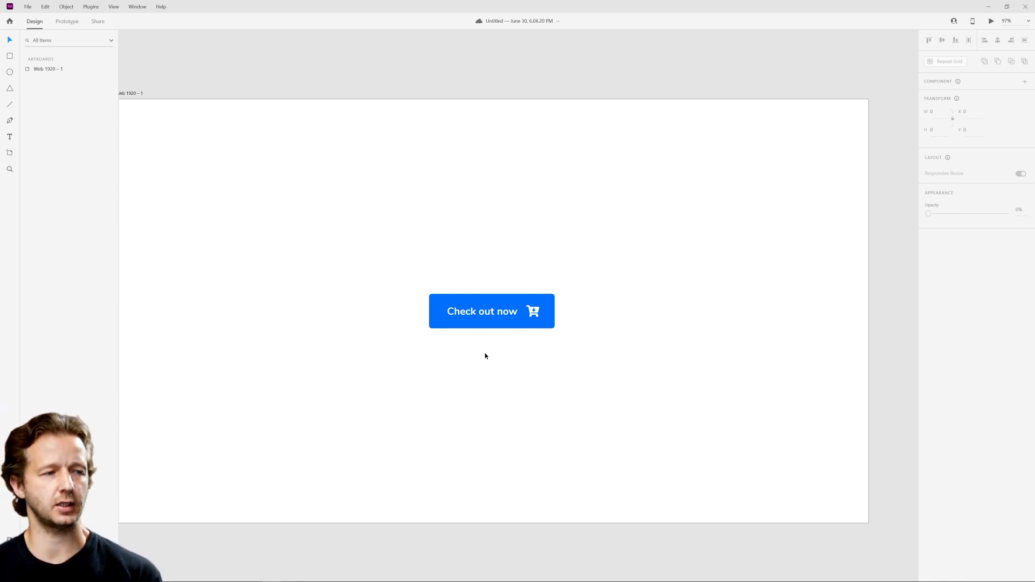
pyautogui.scroll(5, 497, 347)
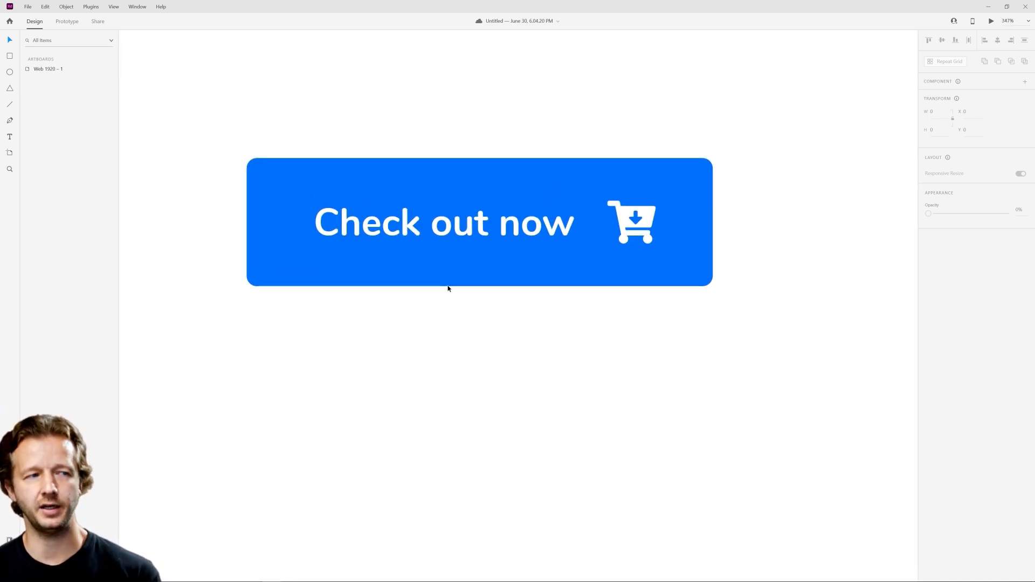
pyautogui.scroll(-5, 448, 288)
pyautogui.scroll(2, 448, 288)
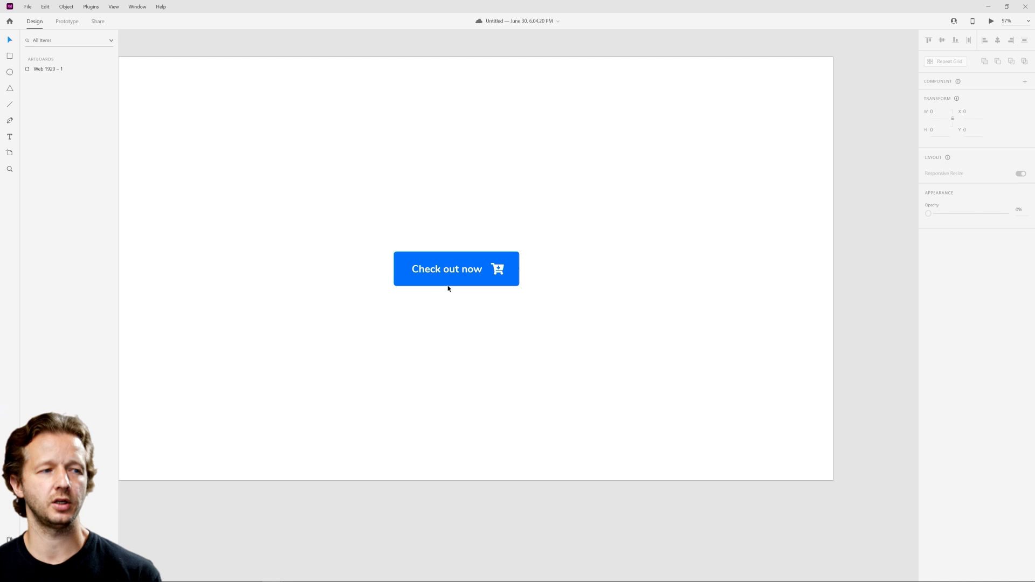
pyautogui.scroll(-2, 448, 289)
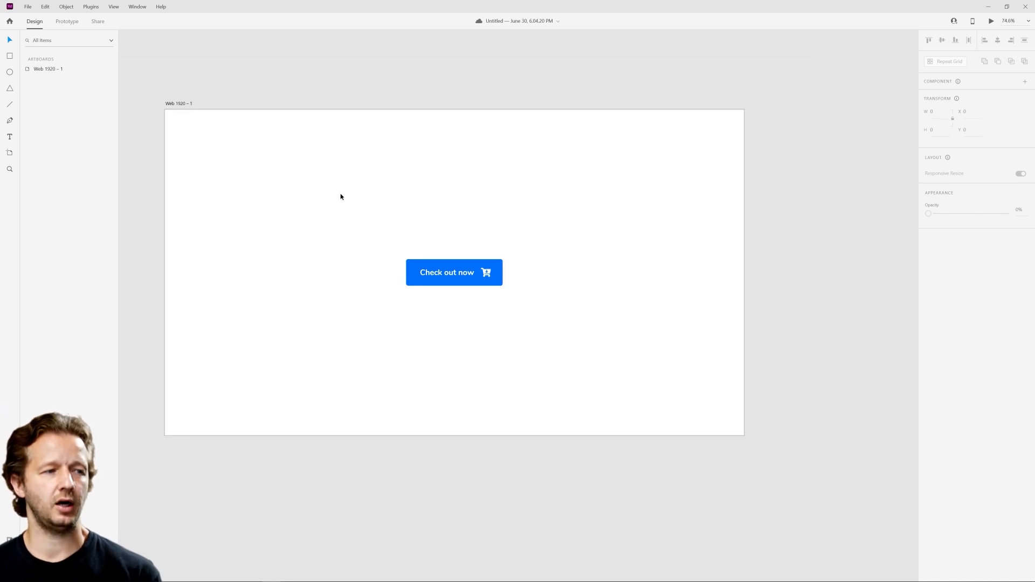
# Duplicate the Web 1920 – 1 artboard with Ctrl+D and centre the button in view
pyautogui.click(181, 103)
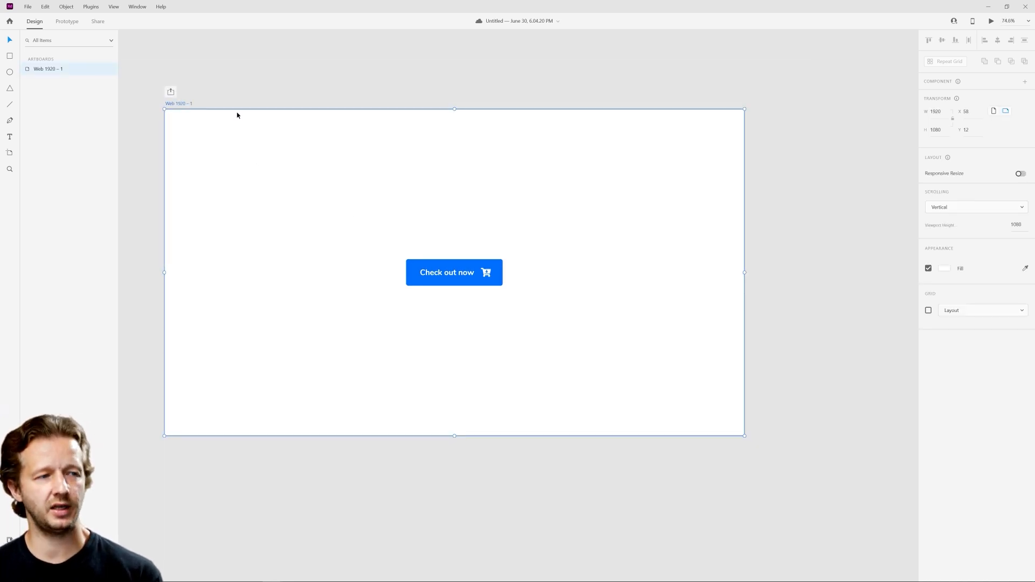
pyautogui.hotkey('ctrl', 'd')
pyautogui.click(505, 265)
pyautogui.scroll(5, 590, 331)
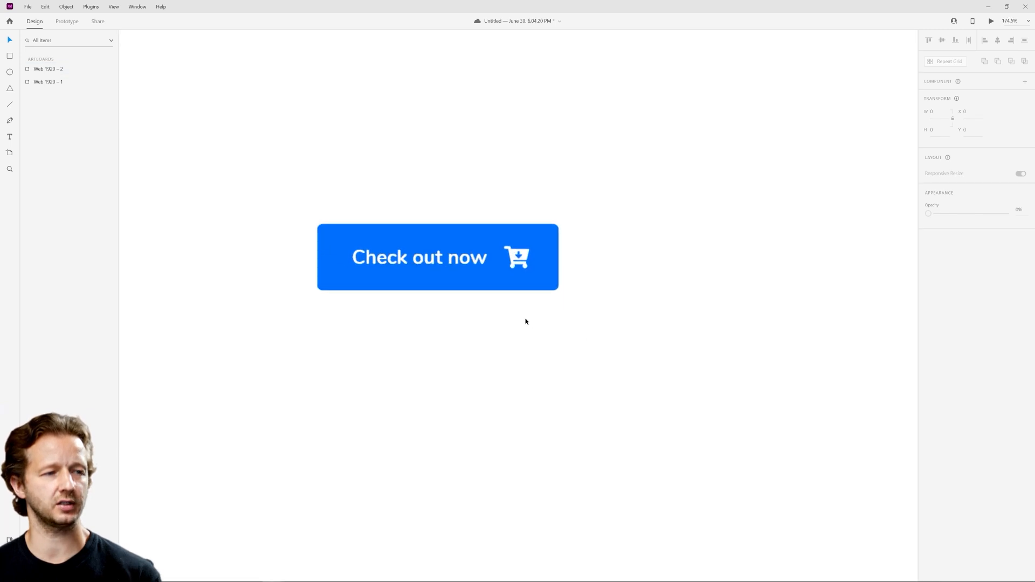
pyautogui.moveTo(526, 320); pyautogui.dragTo(567, 368)
pyautogui.scroll(-2, 568, 368)
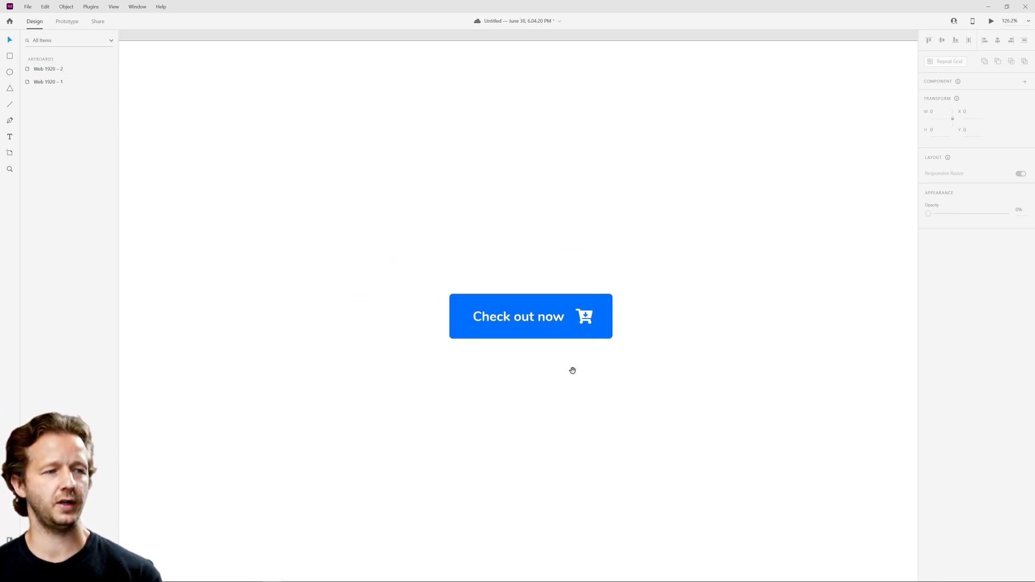
pyautogui.scroll(-1, 567, 368)
# Drill into the button's layers and select its Rectangle 1 background shape
pyautogui.click(476, 284)
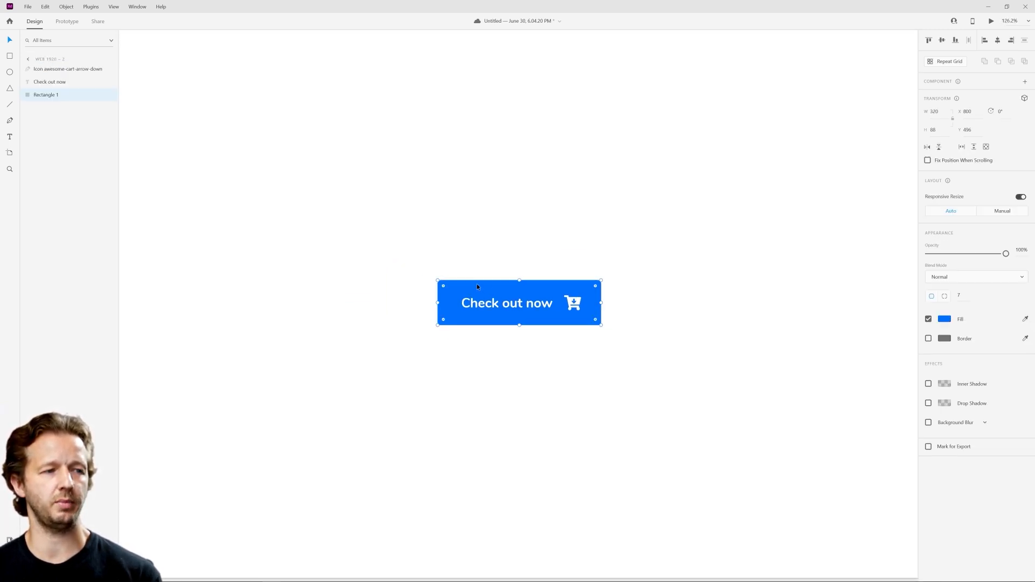
pyautogui.click(527, 304)
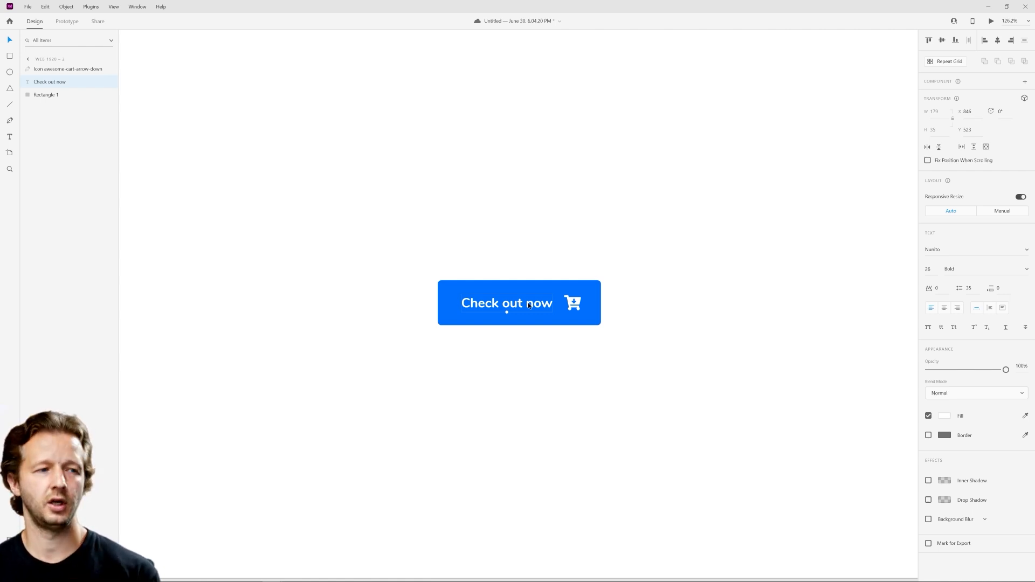
pyautogui.click(572, 304)
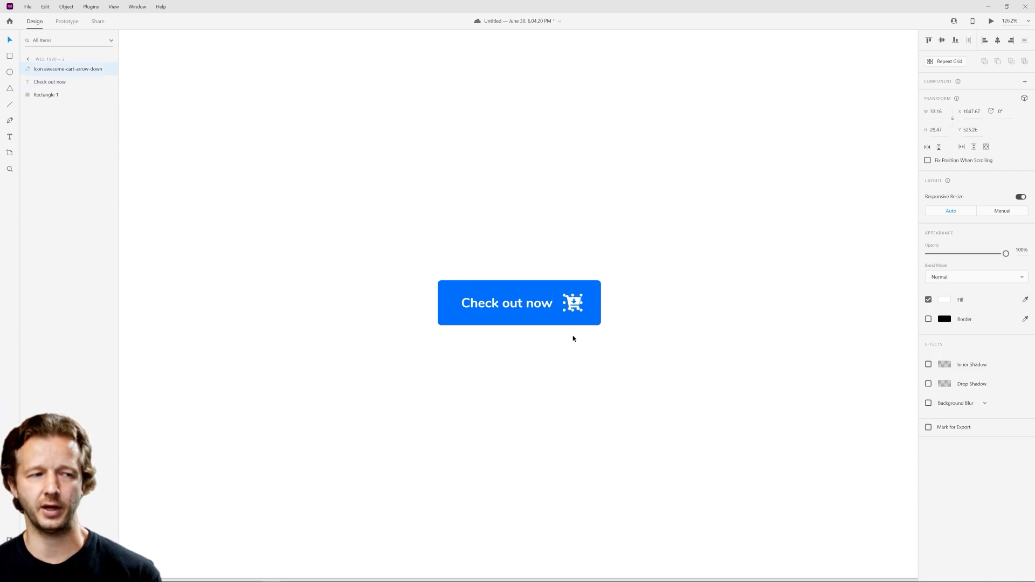
pyautogui.click(432, 278)
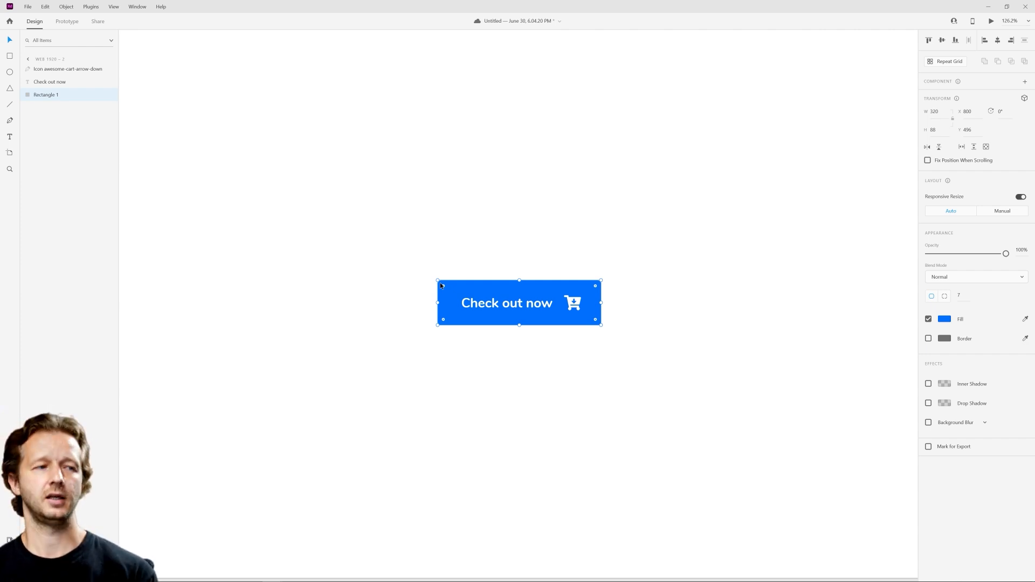
# Switch the button rectangle's fill type to Radial Gradient
pyautogui.click(944, 320)
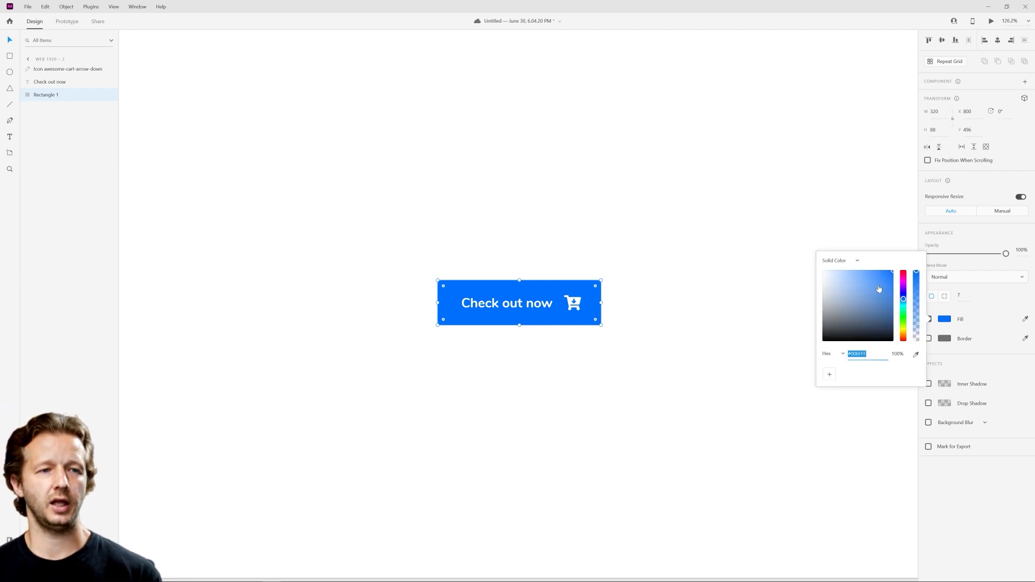
pyautogui.click(849, 262)
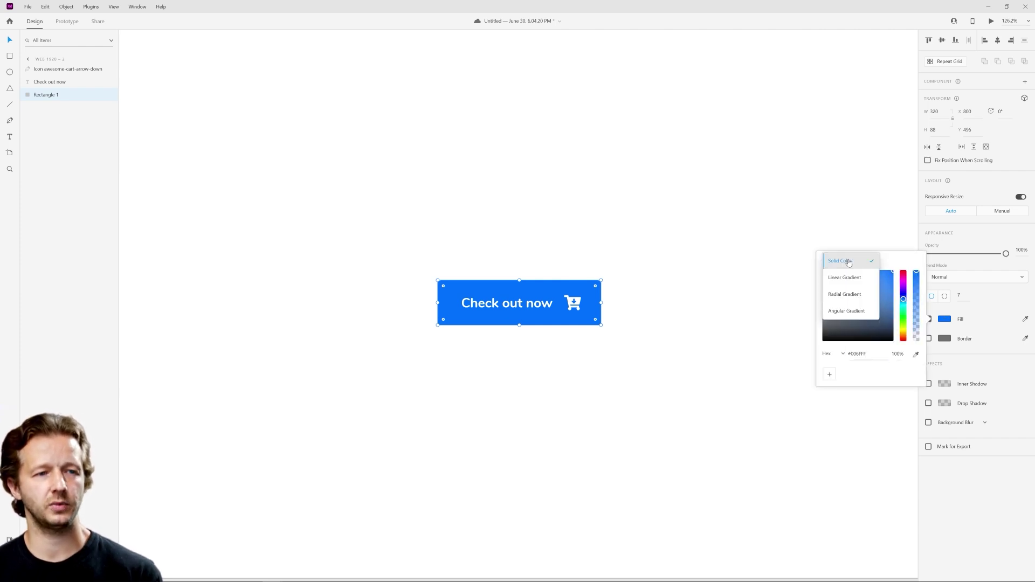
pyautogui.click(843, 295)
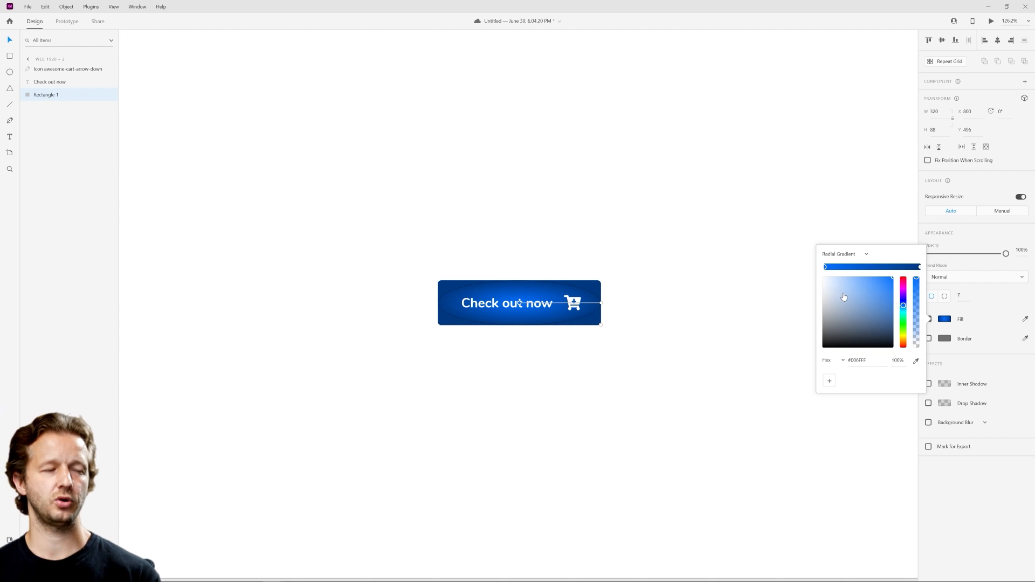
pyautogui.click(615, 193)
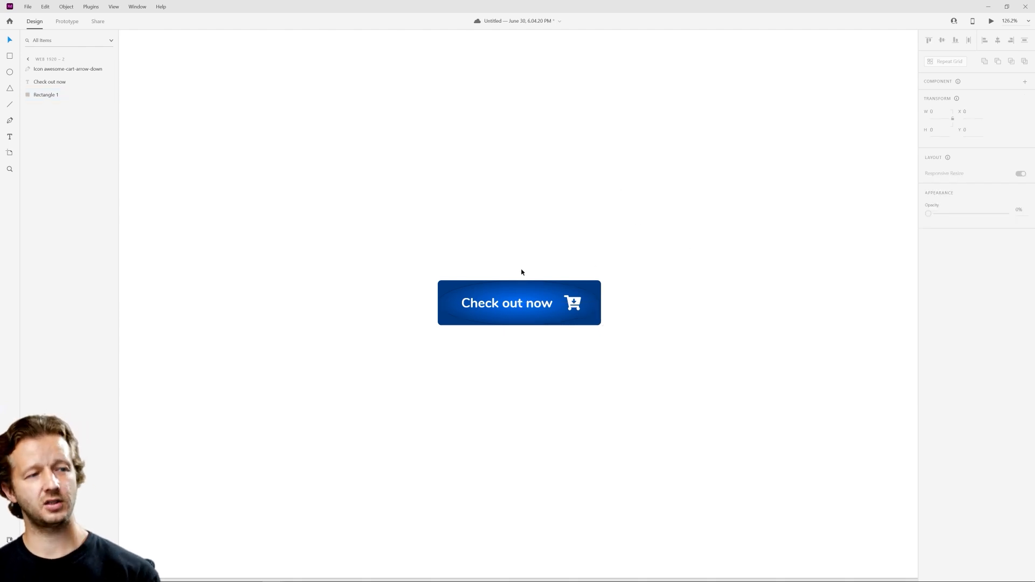
# Adjust the gradient's outer and inner colour stops to bright-centre, dark-edge blue
pyautogui.click(492, 283)
pyautogui.click(943, 318)
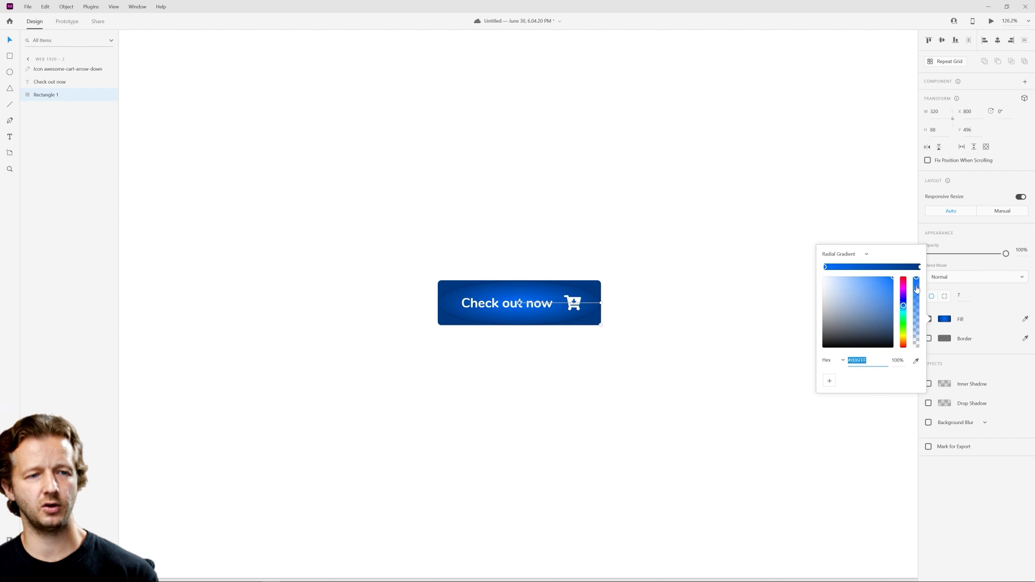
pyautogui.click(919, 267)
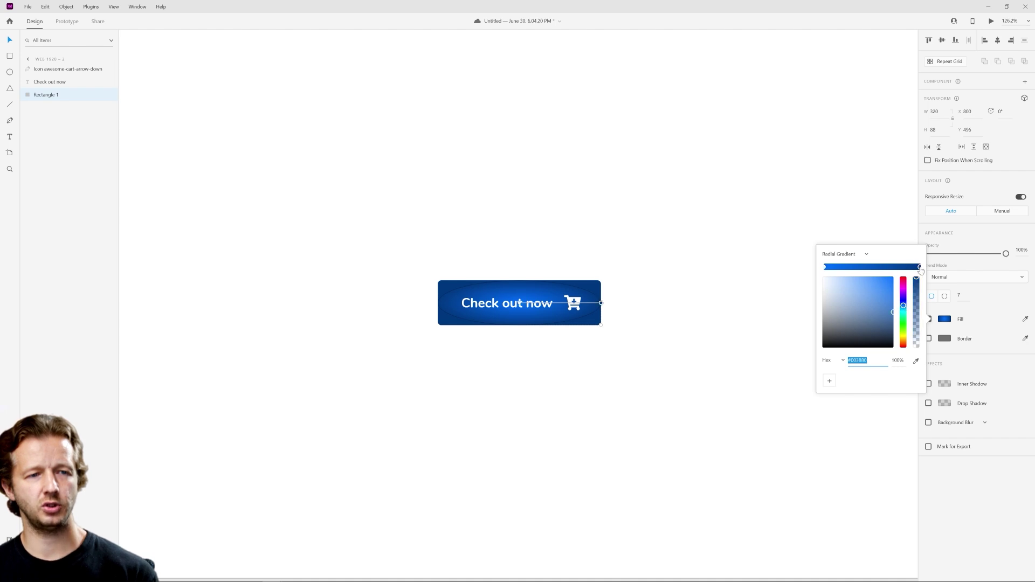
pyautogui.click(825, 268)
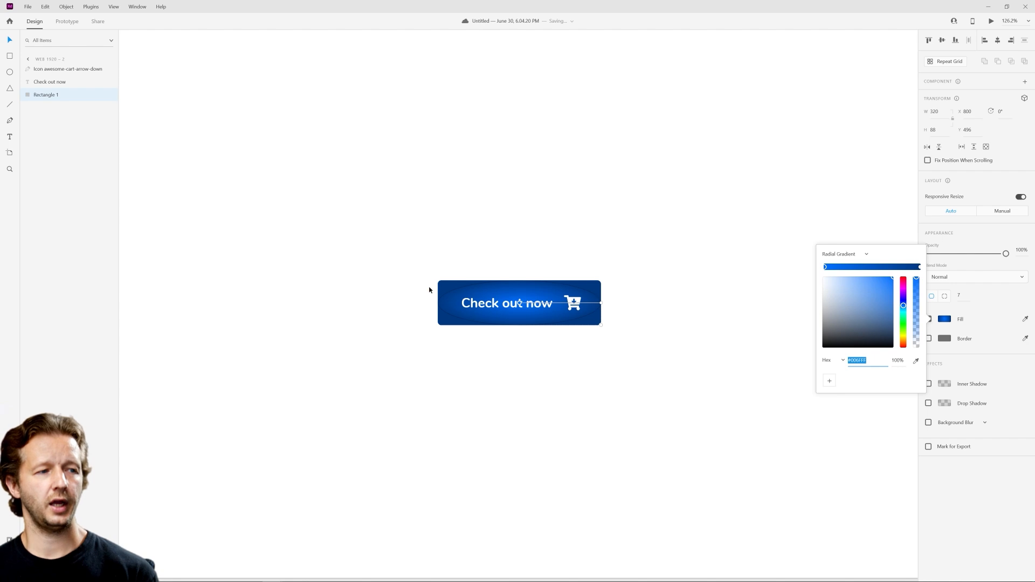
pyautogui.click(396, 293)
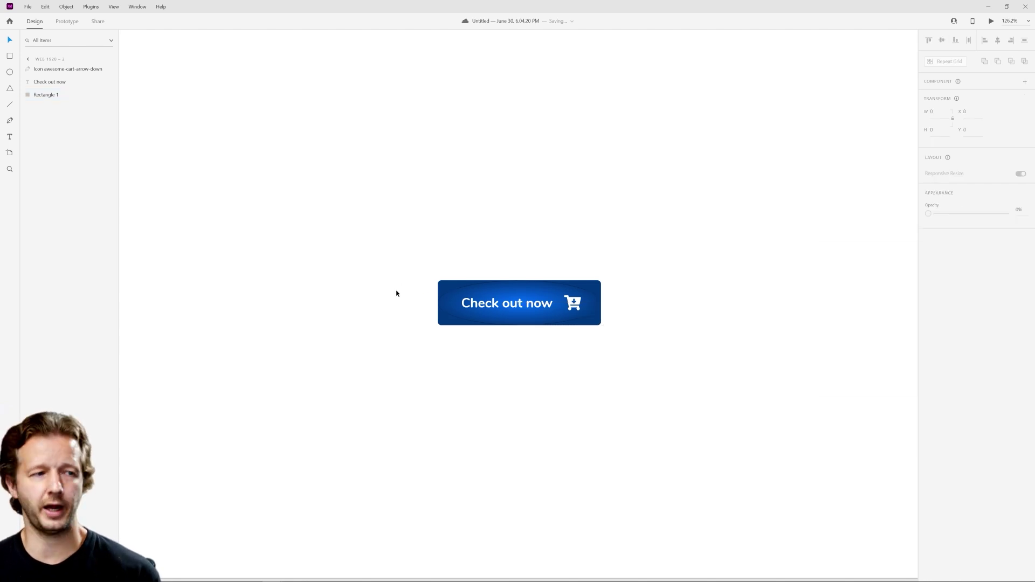
# Centre the button in view and reselect its Rectangle 1 background shape
pyautogui.click(452, 286)
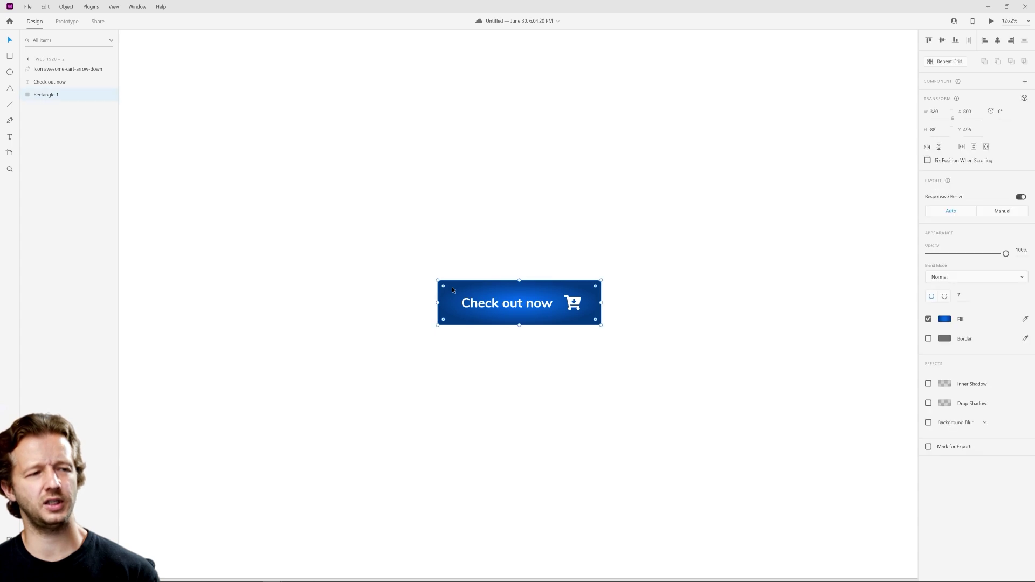
pyautogui.click(384, 237)
pyautogui.scroll(-5, 395, 246)
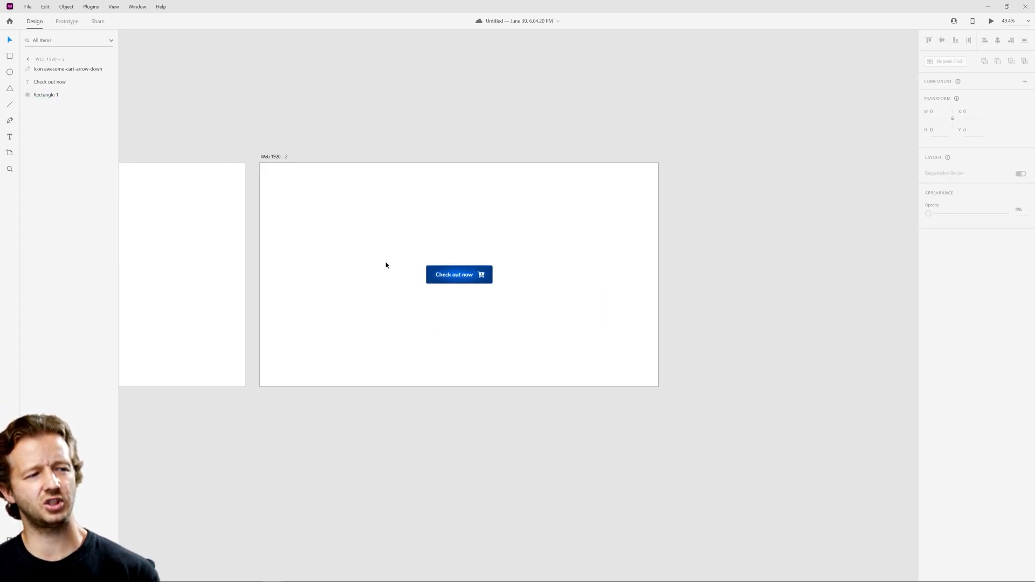
pyautogui.scroll(5, 386, 265)
pyautogui.moveTo(539, 244); pyautogui.dragTo(507, 257)
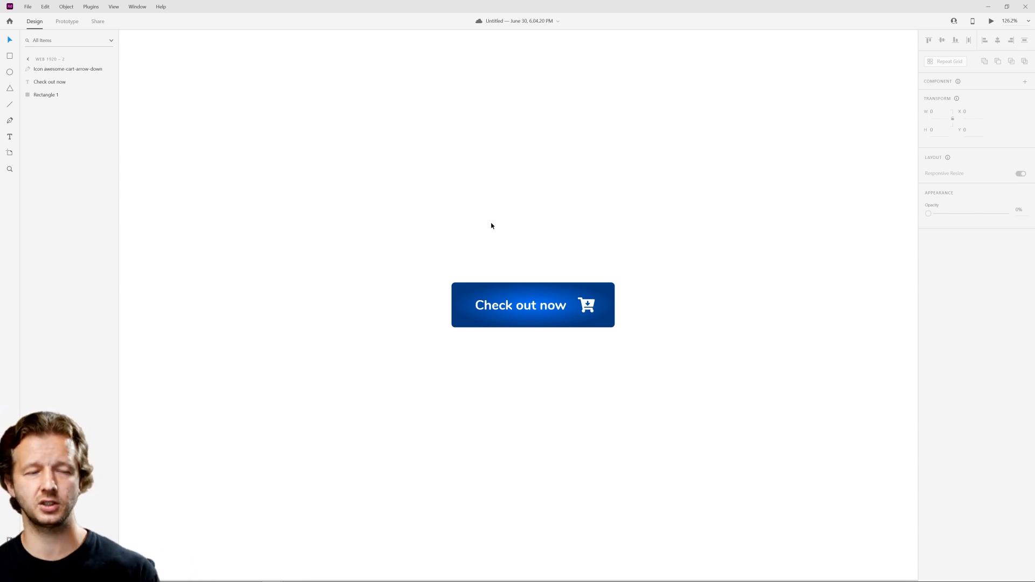
pyautogui.click(468, 290)
pyautogui.click(509, 307)
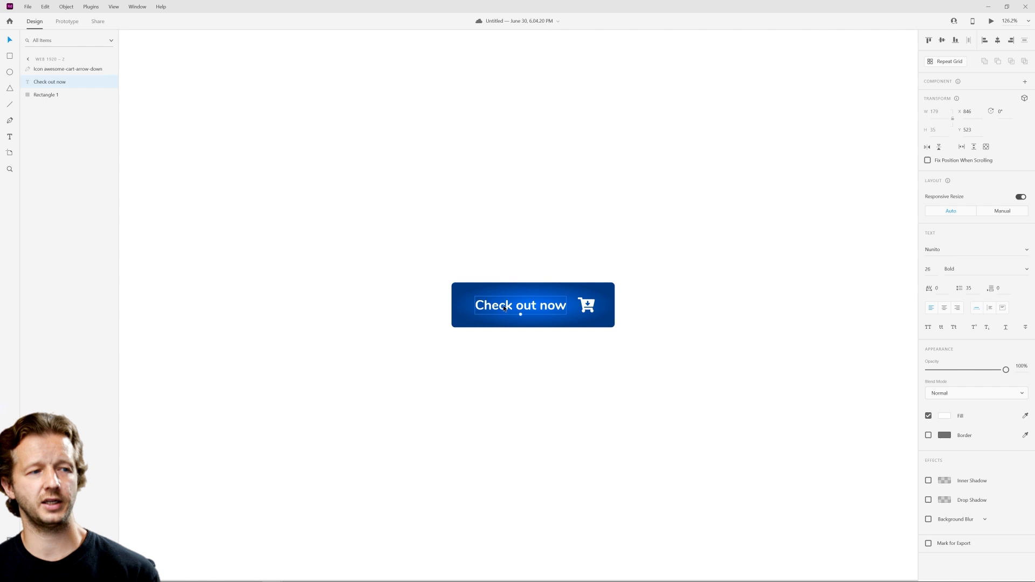
pyautogui.click(473, 291)
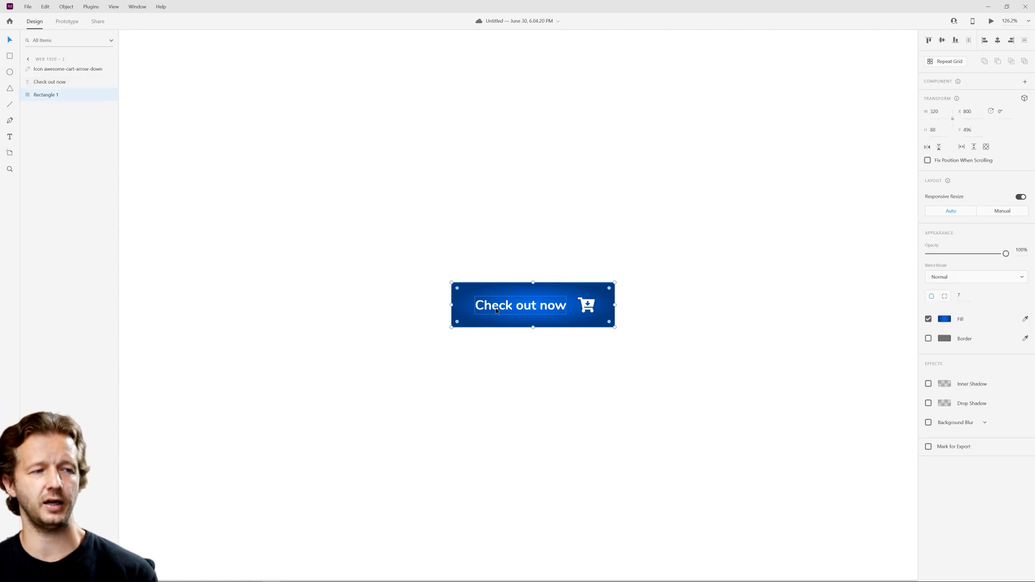
pyautogui.click(484, 261)
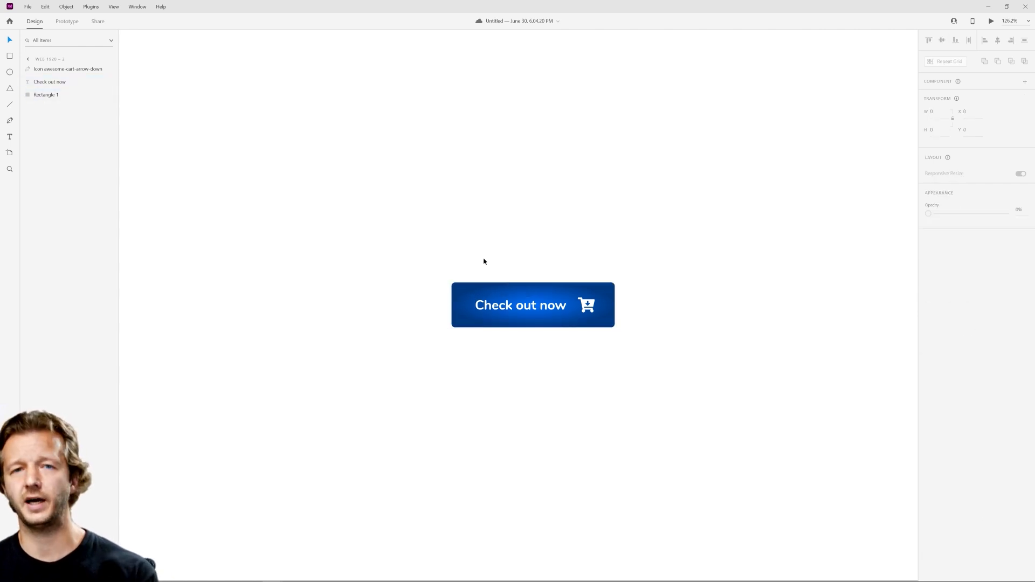
pyautogui.click(467, 292)
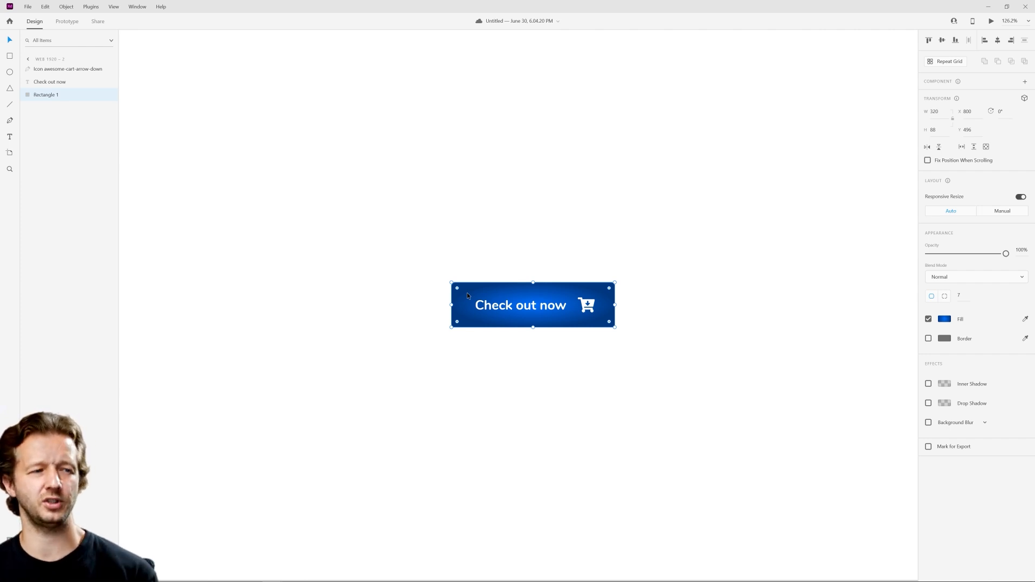
# Brighten the gradient's blue colour stop to #0058C9
pyautogui.click(944, 320)
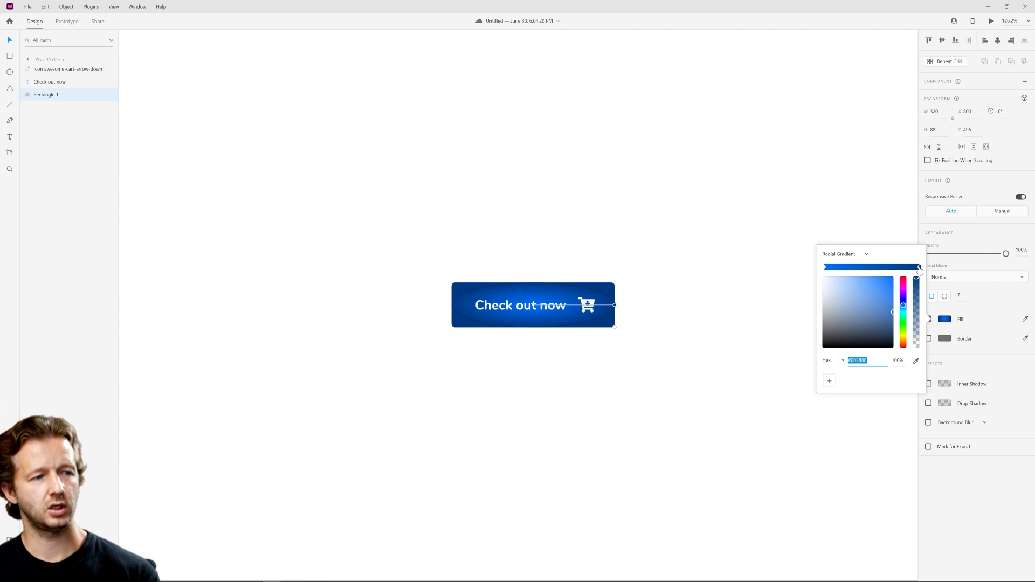
pyautogui.moveTo(887, 308); pyautogui.dragTo(897, 293)
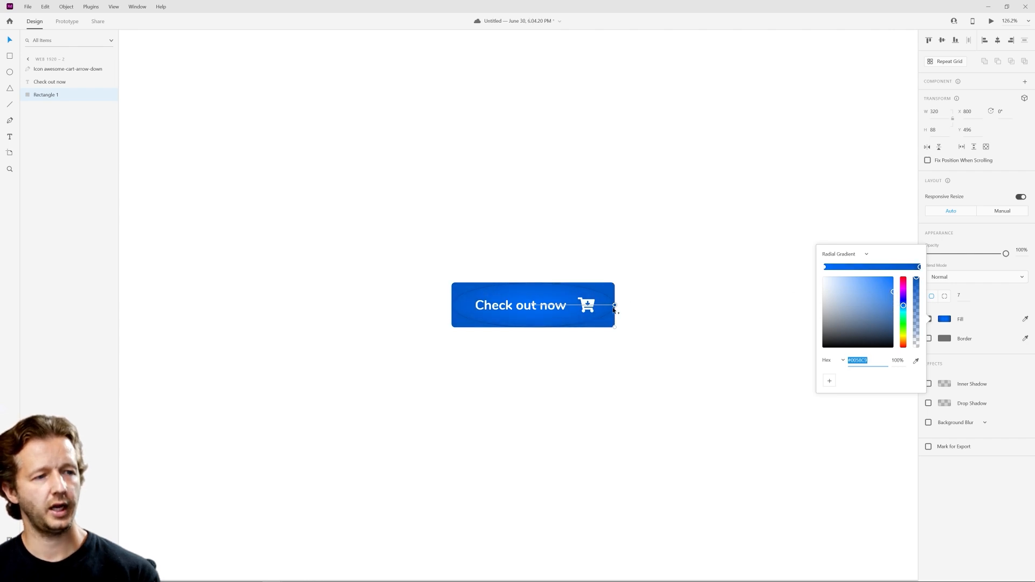
pyautogui.press('Return')
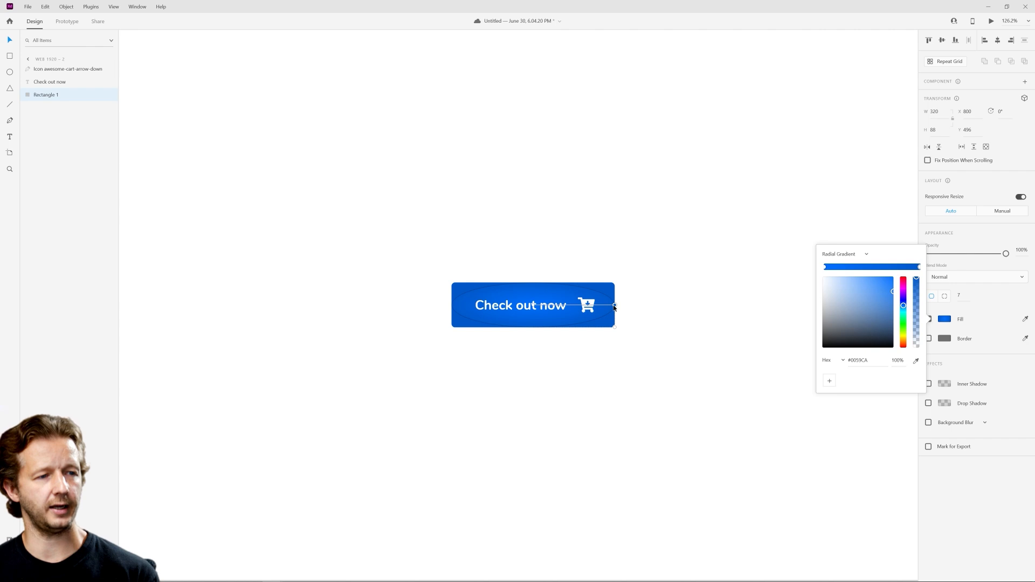
pyautogui.click(581, 326)
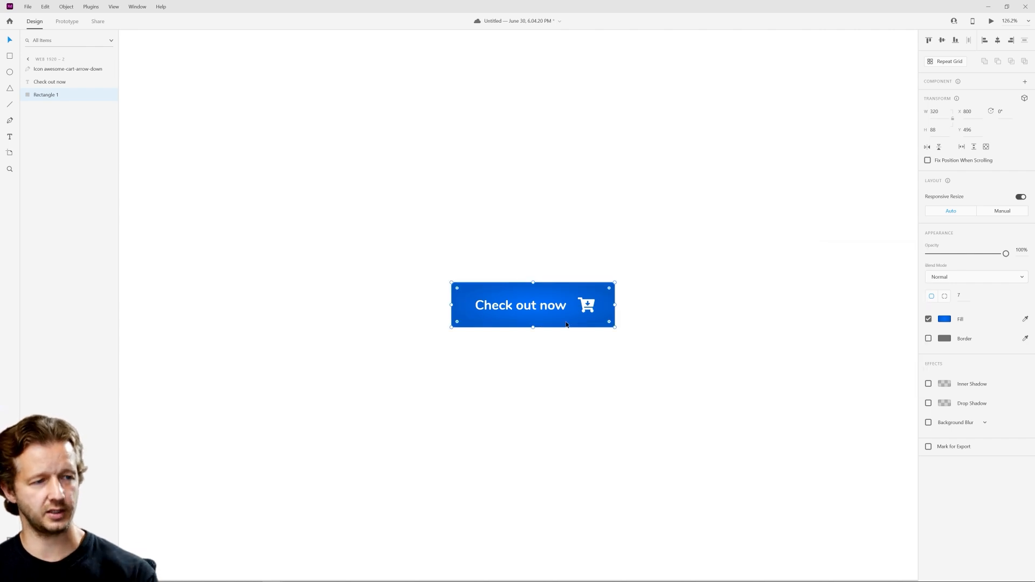
# Drag the radial gradient handle outward so it spreads wider across the button
pyautogui.click(944, 319)
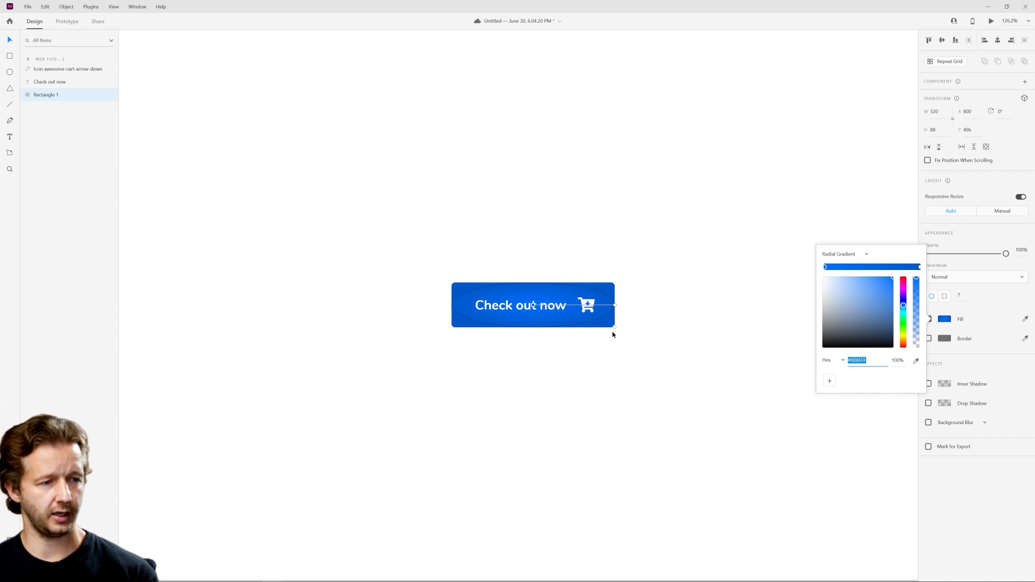
pyautogui.moveTo(617, 326)
pyautogui.mouseDown()
pyautogui.moveTo(615, 375)
pyautogui.moveTo(586, 344)
pyautogui.moveTo(626, 379)
pyautogui.mouseUp()
pyautogui.click(656, 381)
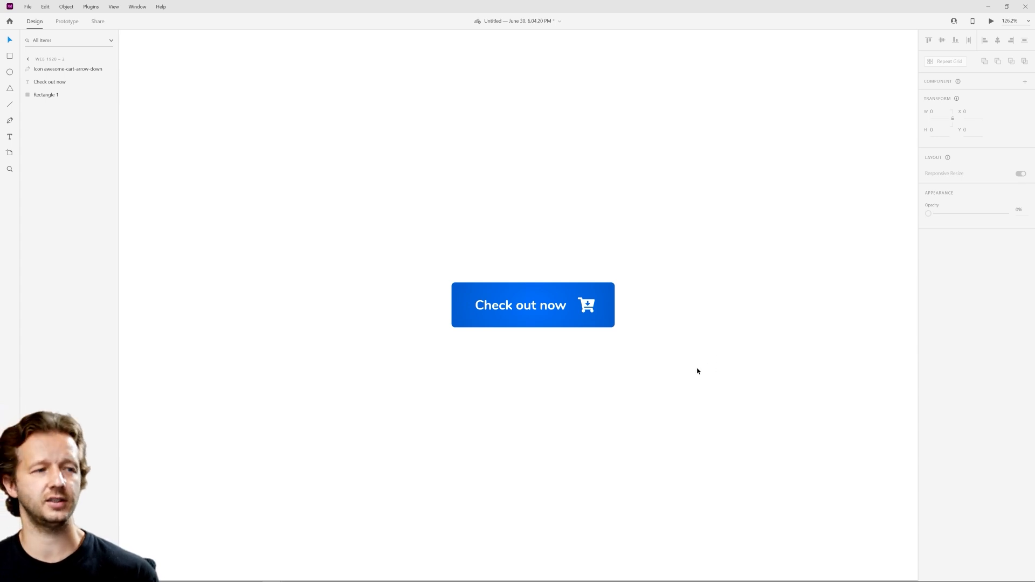
pyautogui.scroll(-5, 710, 372)
pyautogui.scroll(2, 679, 387)
pyautogui.hscroll(-5, 615, 356)
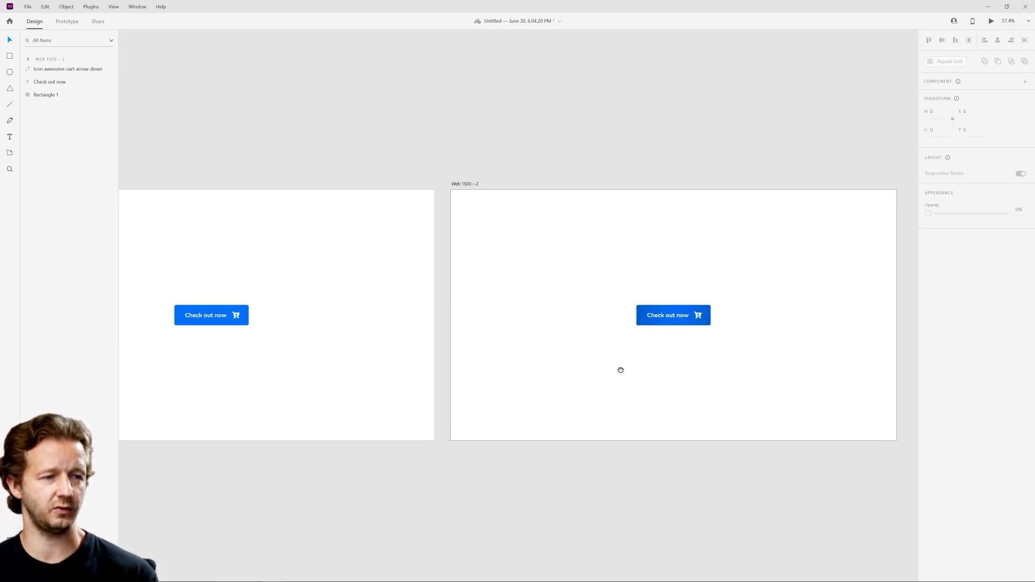
# Compare with the original button, then reselect the gradient button's rectangle fill
pyautogui.click(270, 283)
pyautogui.scroll(4, 269, 283)
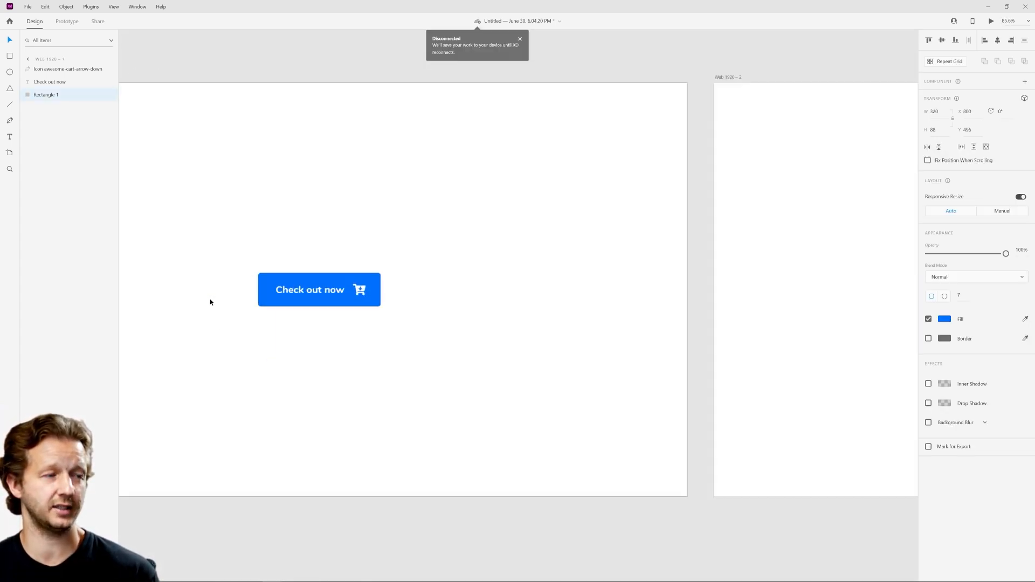
pyautogui.scroll(4, 324, 308)
pyautogui.click(473, 365)
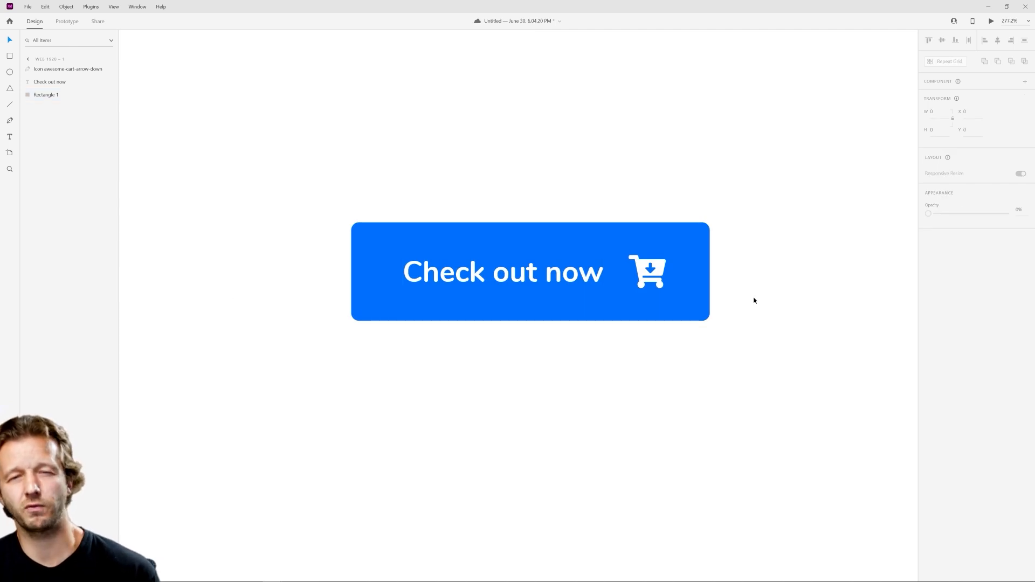
pyautogui.scroll(-4, 753, 301)
pyautogui.scroll(-3, 541, 332)
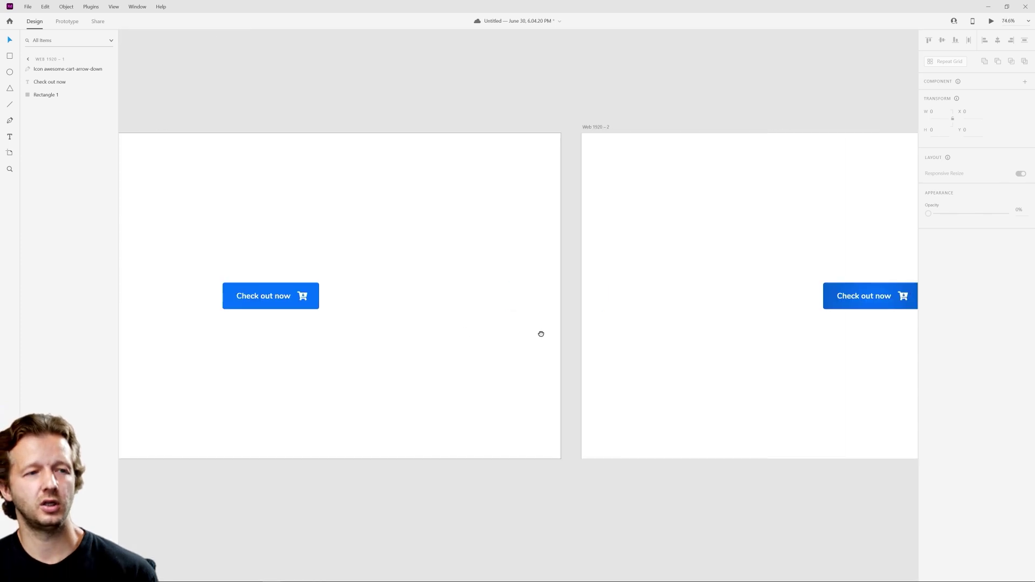
pyautogui.scroll(3, 692, 324)
pyautogui.moveTo(692, 316); pyautogui.dragTo(648, 335)
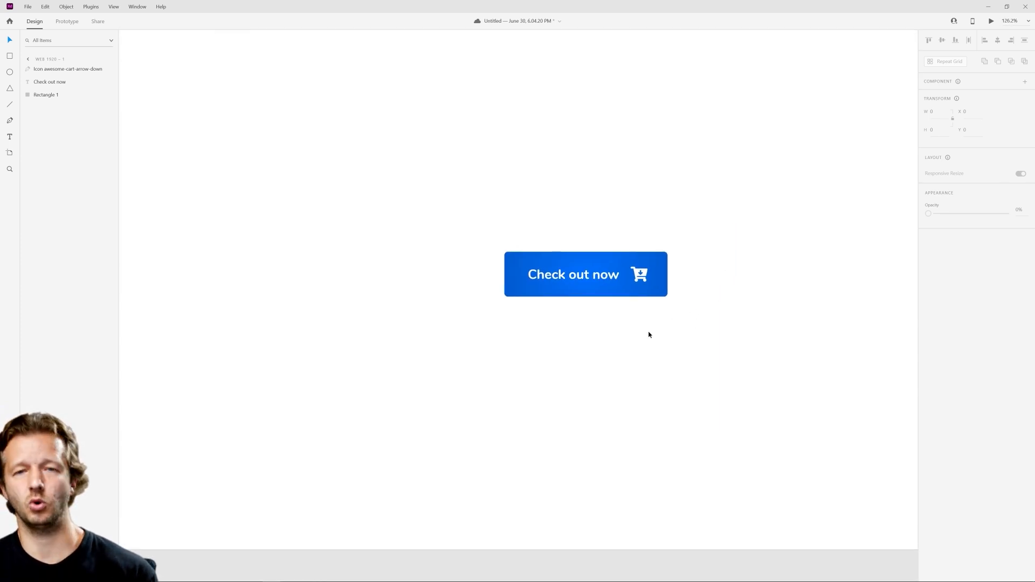
pyautogui.click(522, 255)
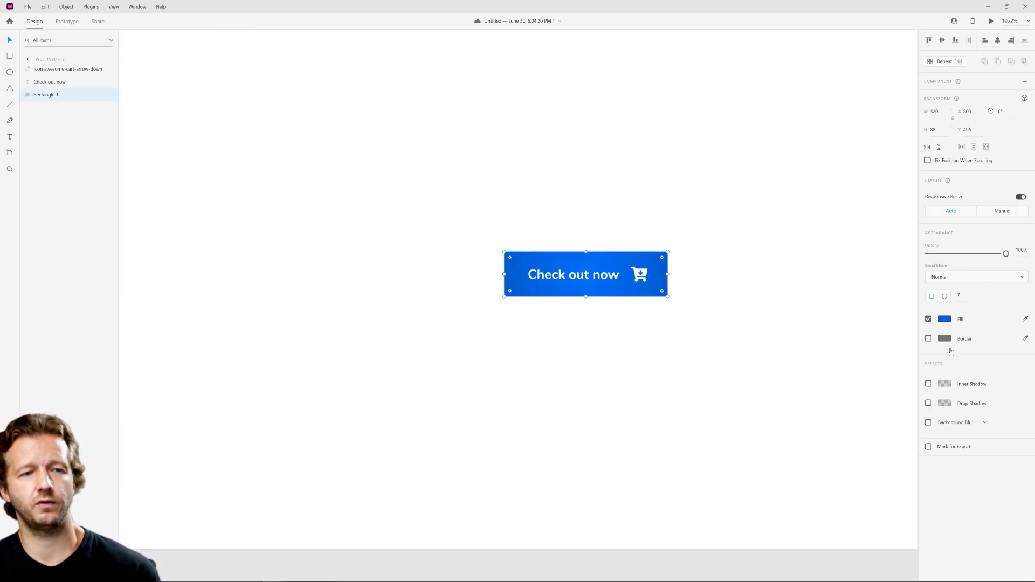
pyautogui.click(944, 319)
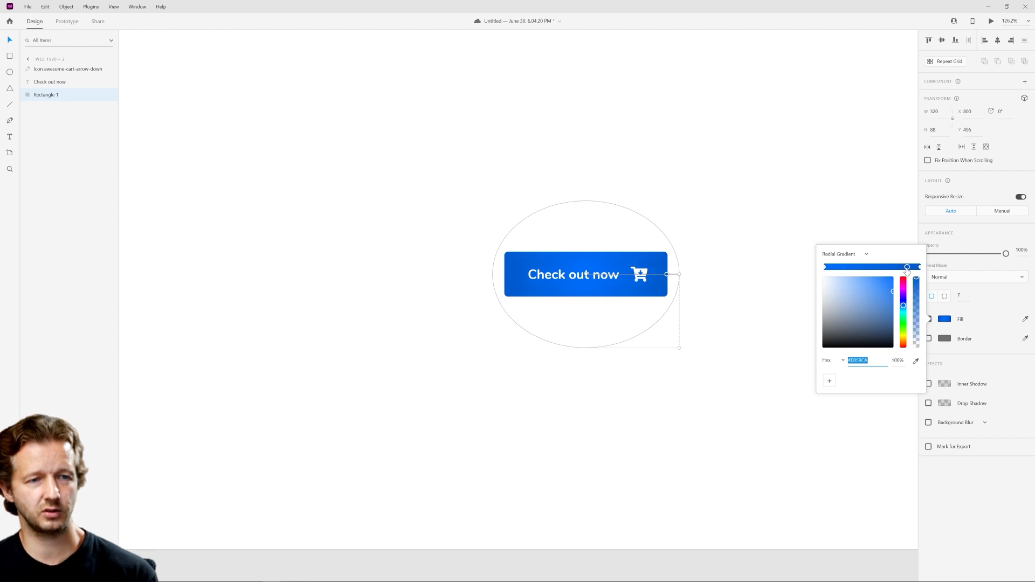
# Reposition the gradient stops and deepen the centre blue to #0054C1
pyautogui.moveTo(916, 267); pyautogui.dragTo(833, 267)
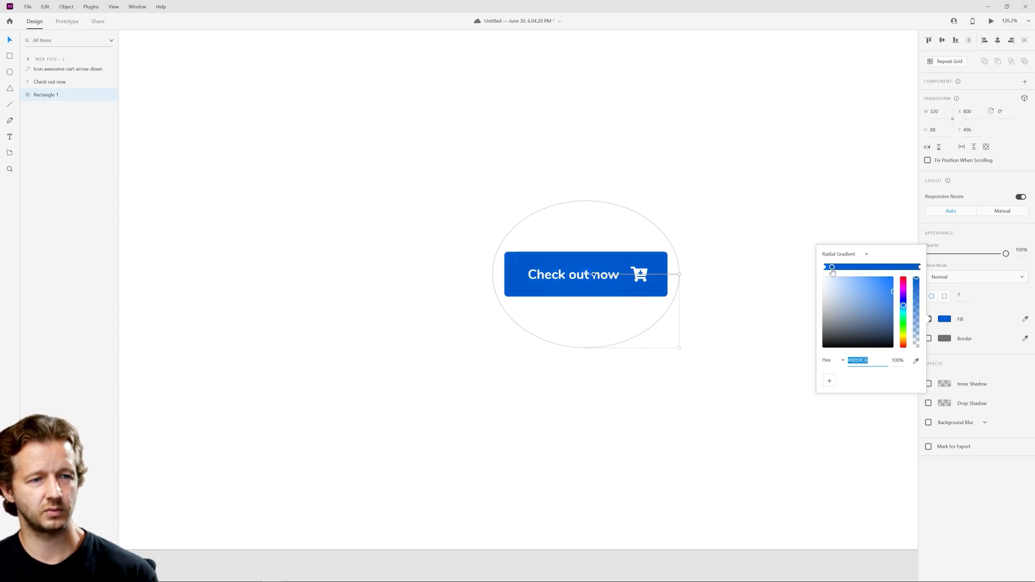
pyautogui.click(825, 268)
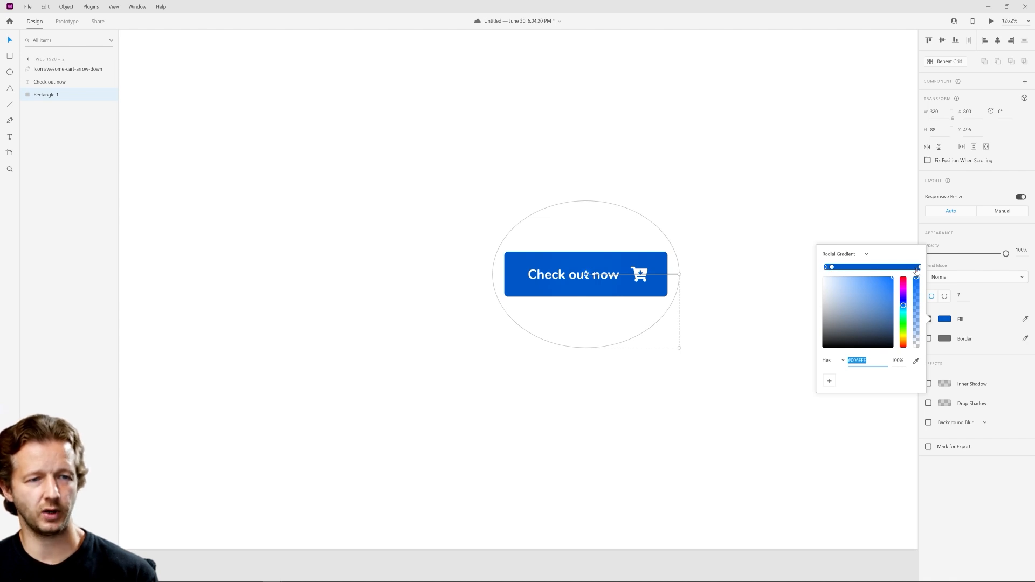
pyautogui.click(832, 267)
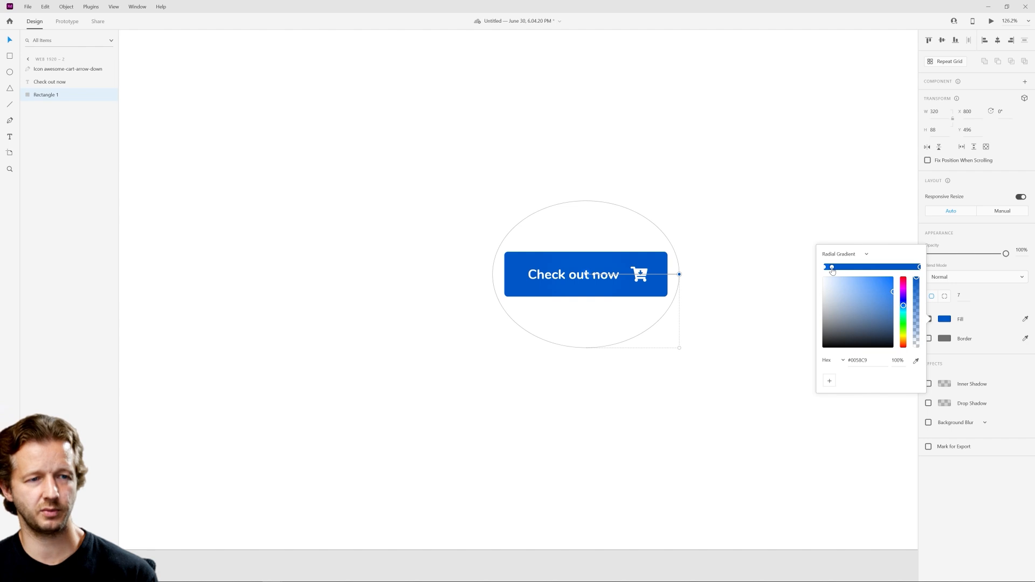
pyautogui.moveTo(832, 267); pyautogui.dragTo(904, 268)
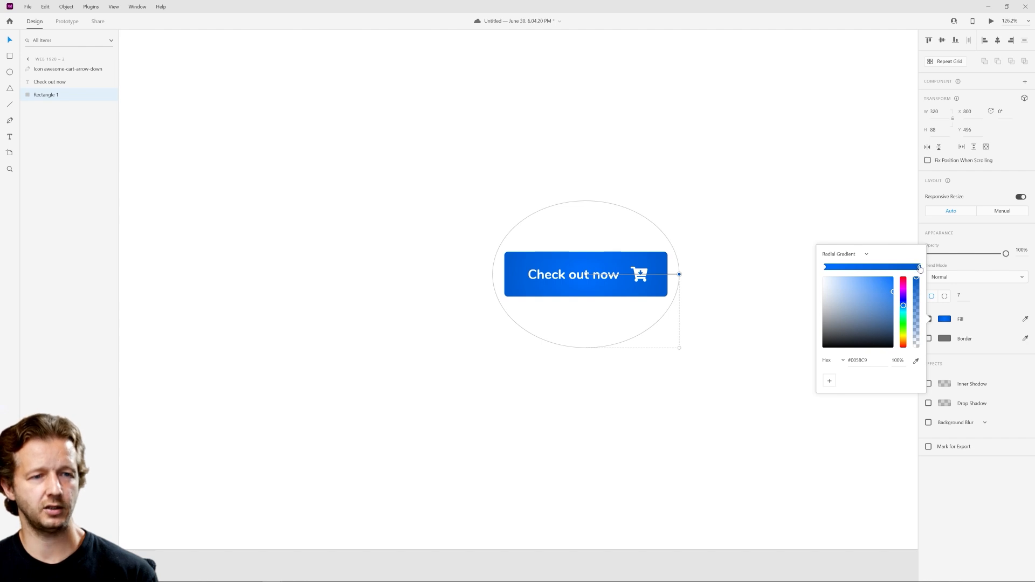
pyautogui.click(825, 268)
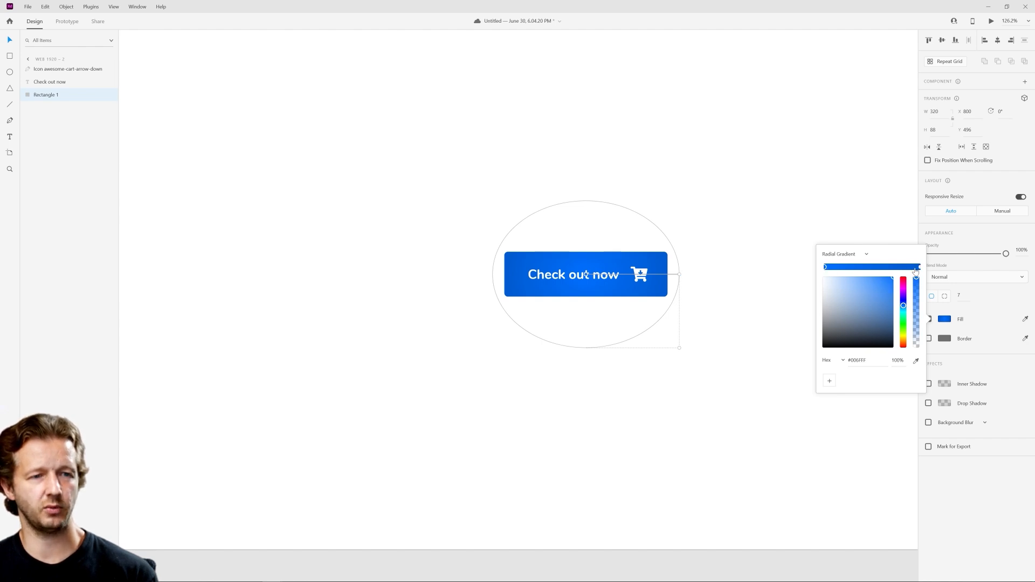
pyautogui.click(890, 294)
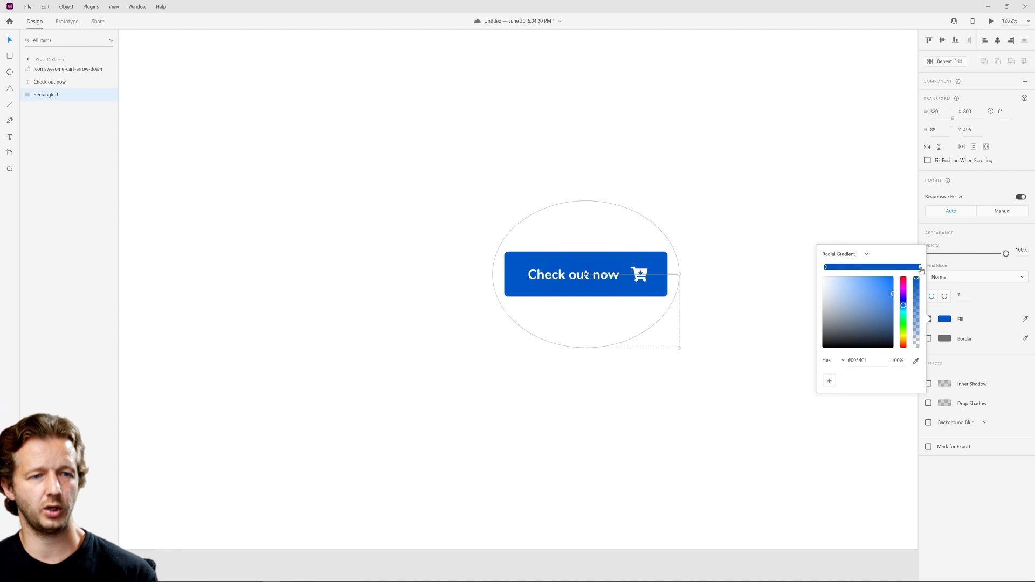
# Brighten the gradient's outer stop to #0070FF and finish editing
pyautogui.click(919, 268)
pyautogui.click(875, 290)
pyautogui.moveTo(875, 289); pyautogui.dragTo(893, 276)
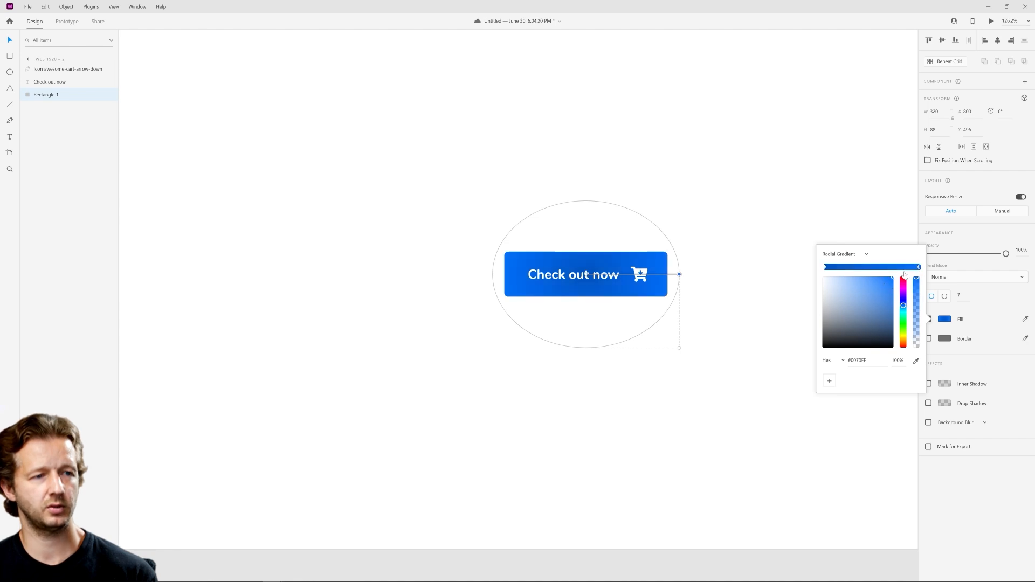
pyautogui.click(709, 401)
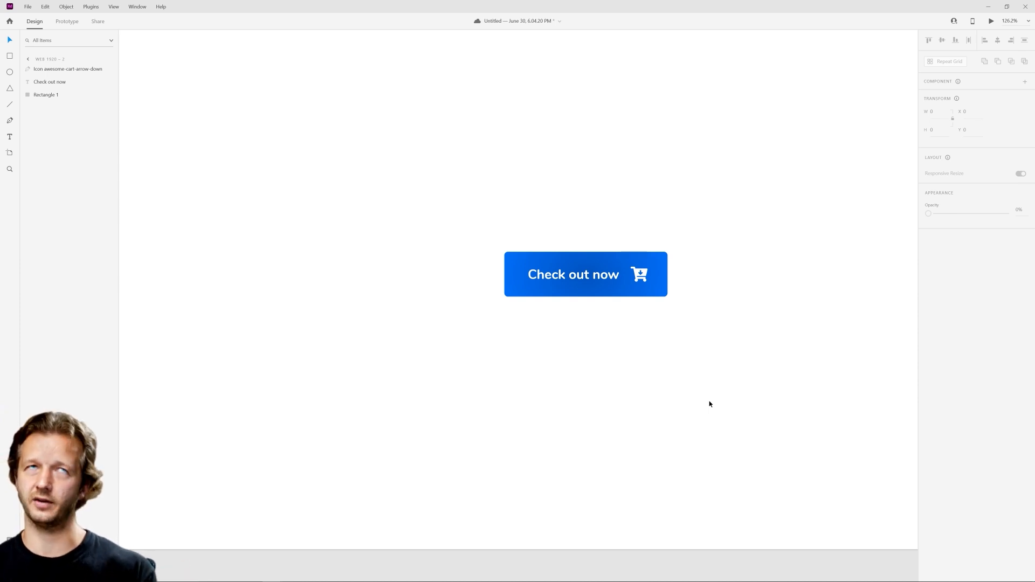
# Save the document with Ctrl+S
pyautogui.hotkey('ctrl', 's')
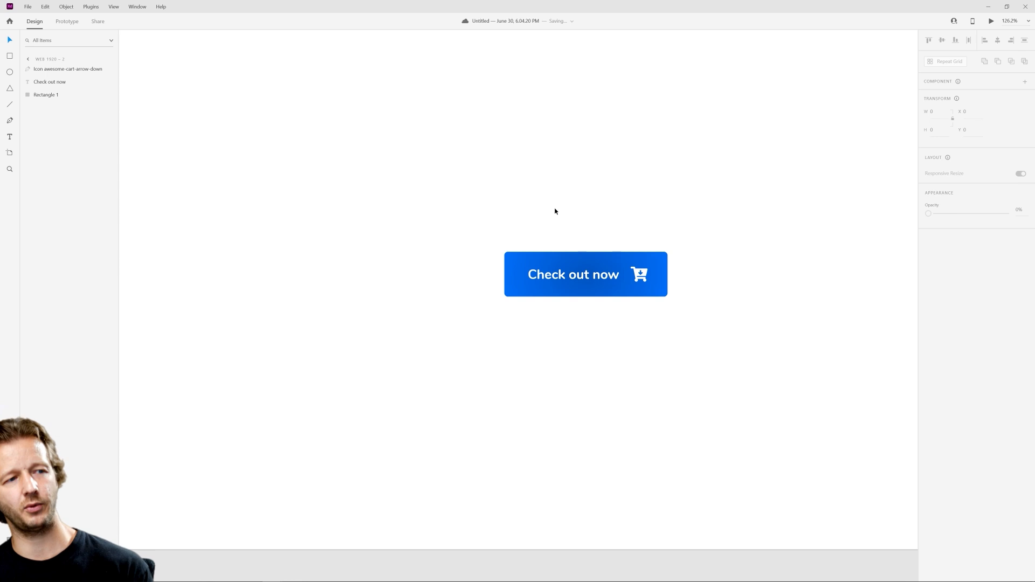
pyautogui.click(590, 257)
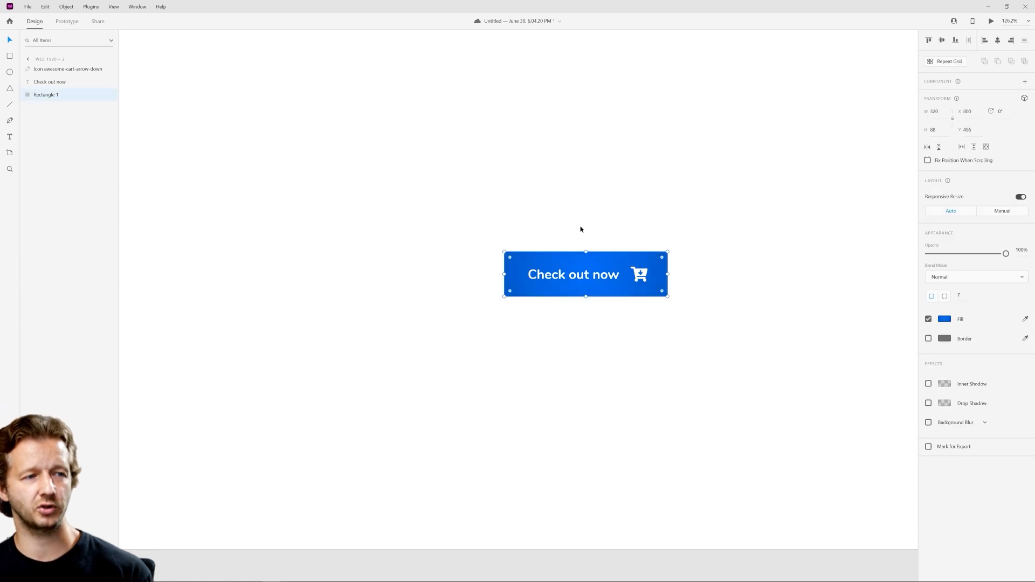
pyautogui.click(758, 249)
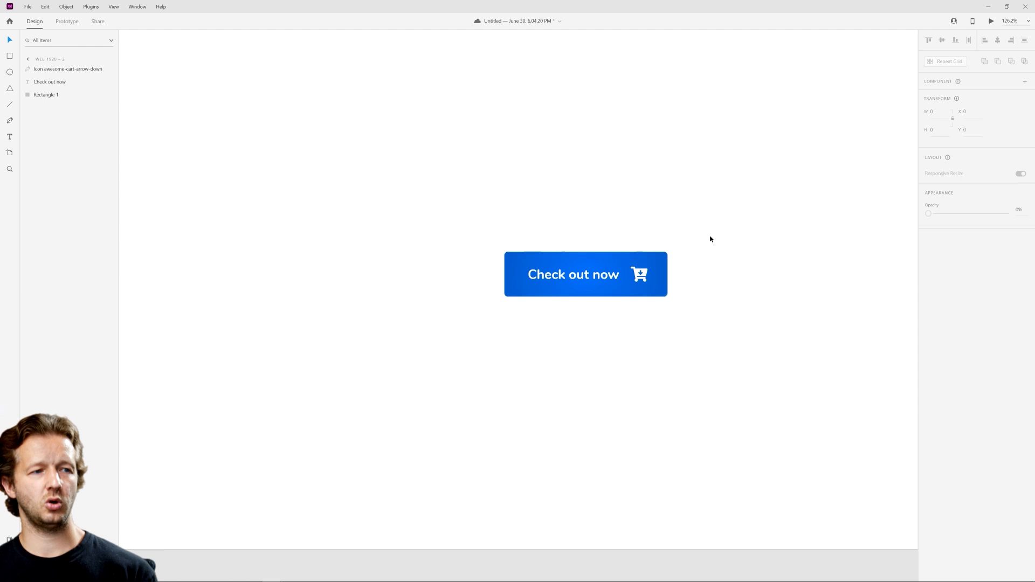
pyautogui.scroll(-1, 706, 228)
pyautogui.scroll(1, 707, 228)
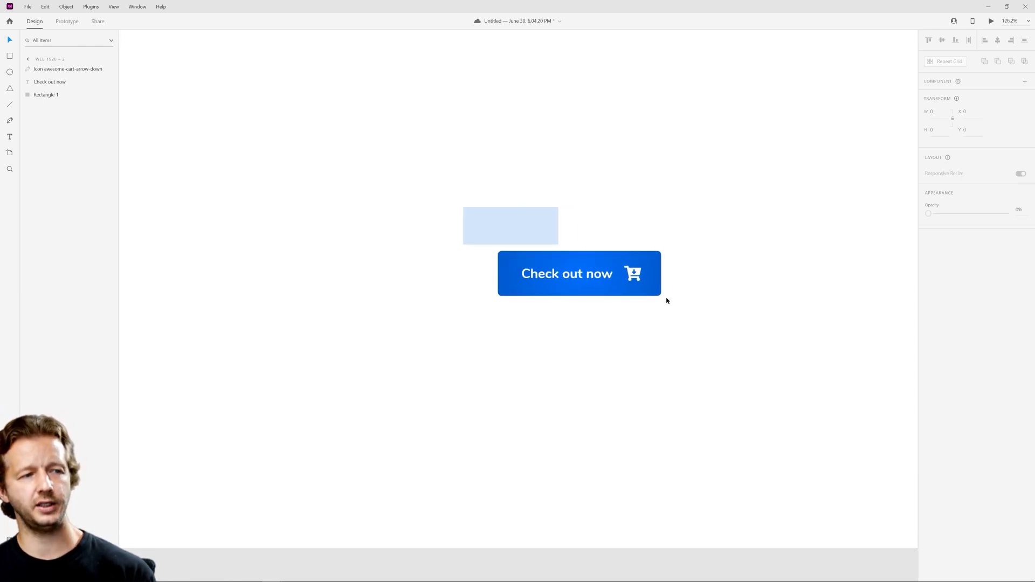
# Marquee-select the whole button and move it up the artboard to Y 283
pyautogui.moveTo(463, 208); pyautogui.dragTo(664, 298)
pyautogui.moveTo(601, 277); pyautogui.dragTo(603, 168)
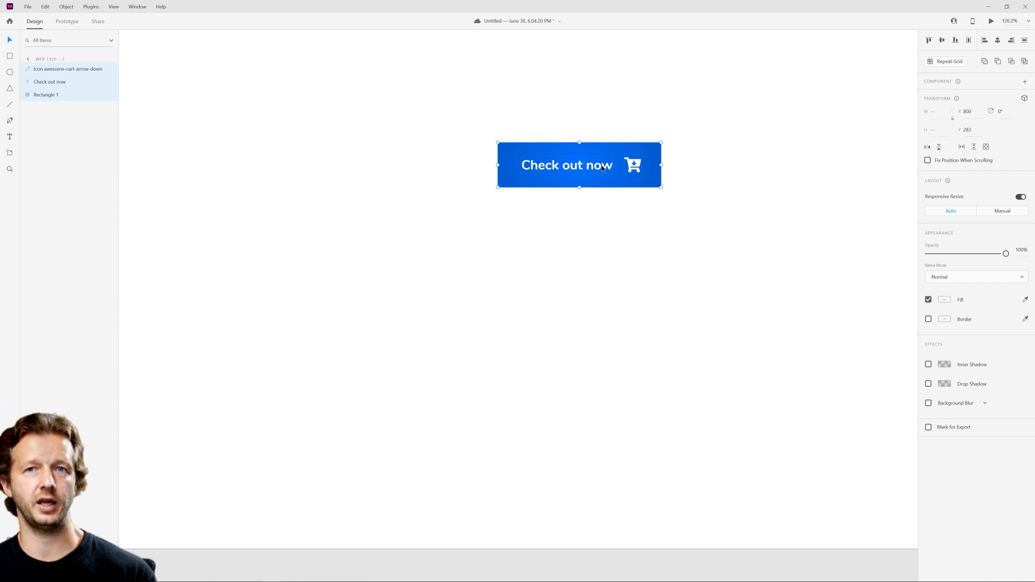
pyautogui.click(600, 241)
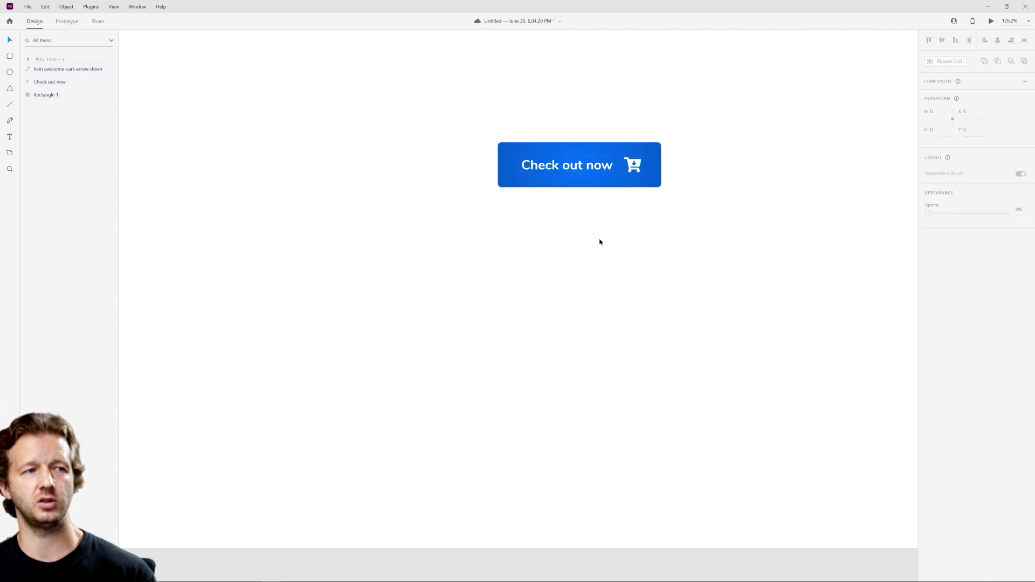
pyautogui.click(624, 164)
pyautogui.click(712, 161)
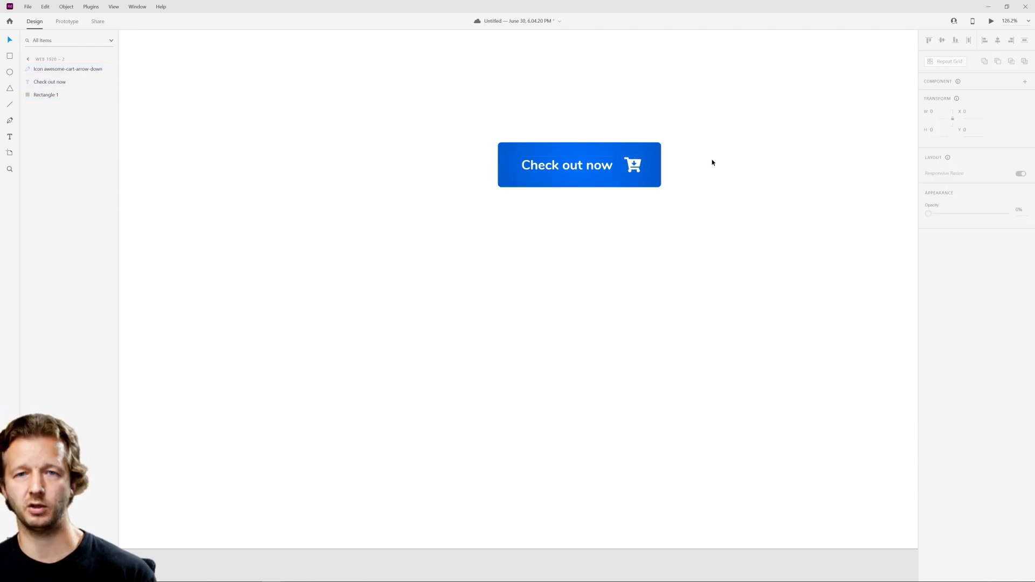
# Set the lower button's label and cart icon fill to black #000000
pyautogui.moveTo(495, 119)
pyautogui.mouseDown()
pyautogui.moveTo(574, 151)
pyautogui.moveTo(576, 265)
pyautogui.mouseUp()
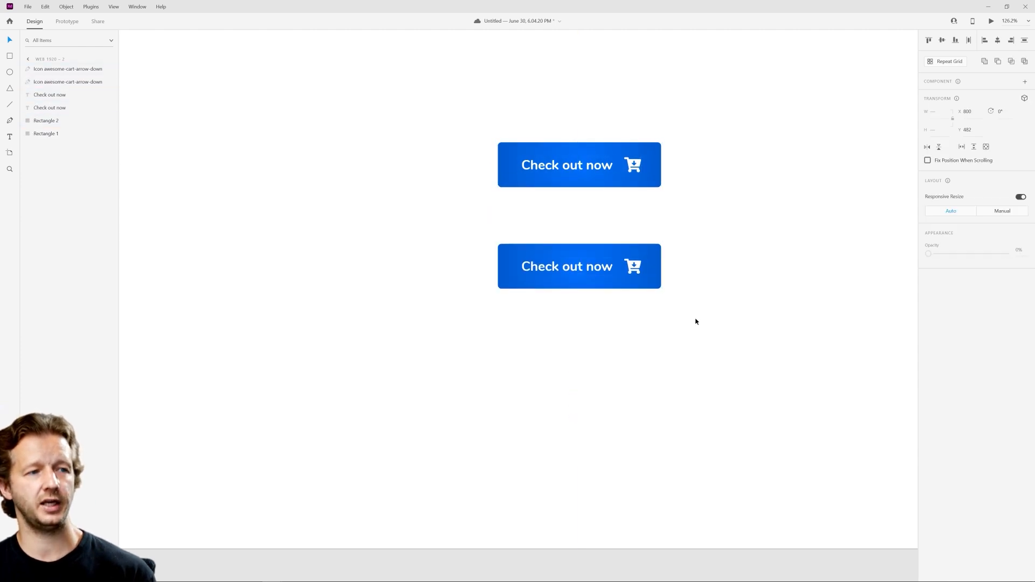
pyautogui.click(579, 265)
pyautogui.keyDown('shift'); pyautogui.click(633, 266); pyautogui.keyUp('shift')
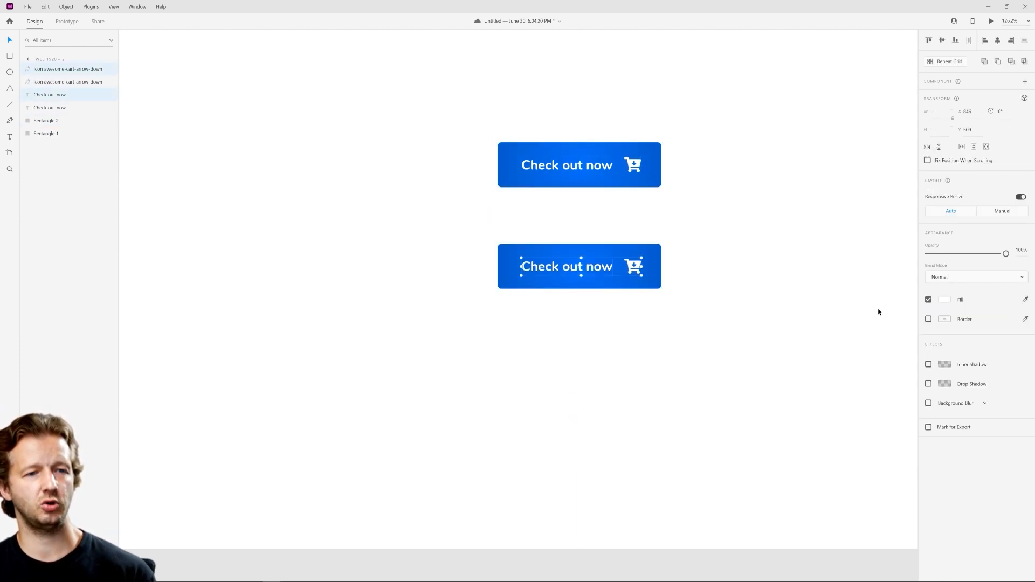
pyautogui.click(944, 301)
pyautogui.click(826, 319)
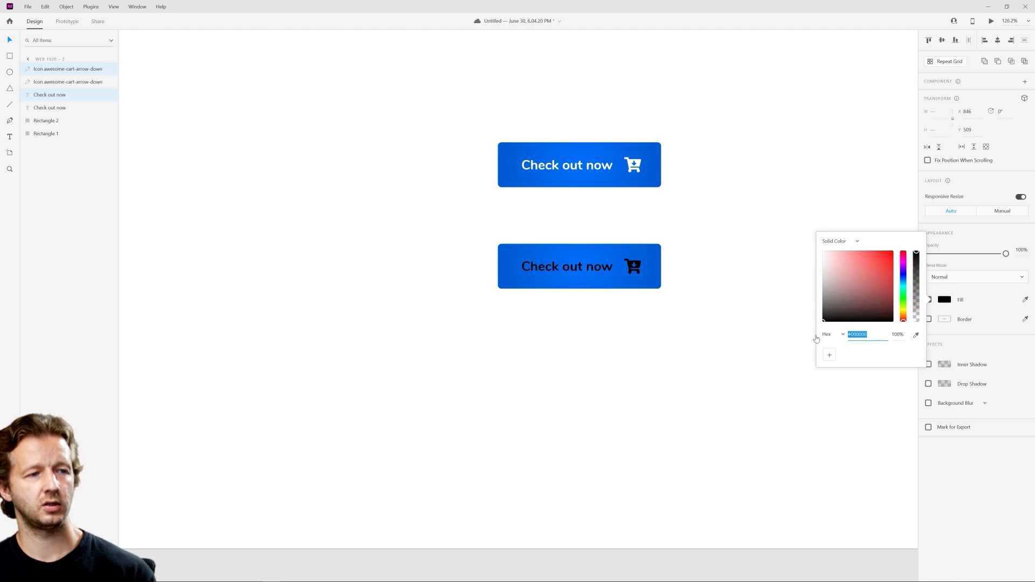
pyautogui.click(696, 325)
pyautogui.click(571, 288)
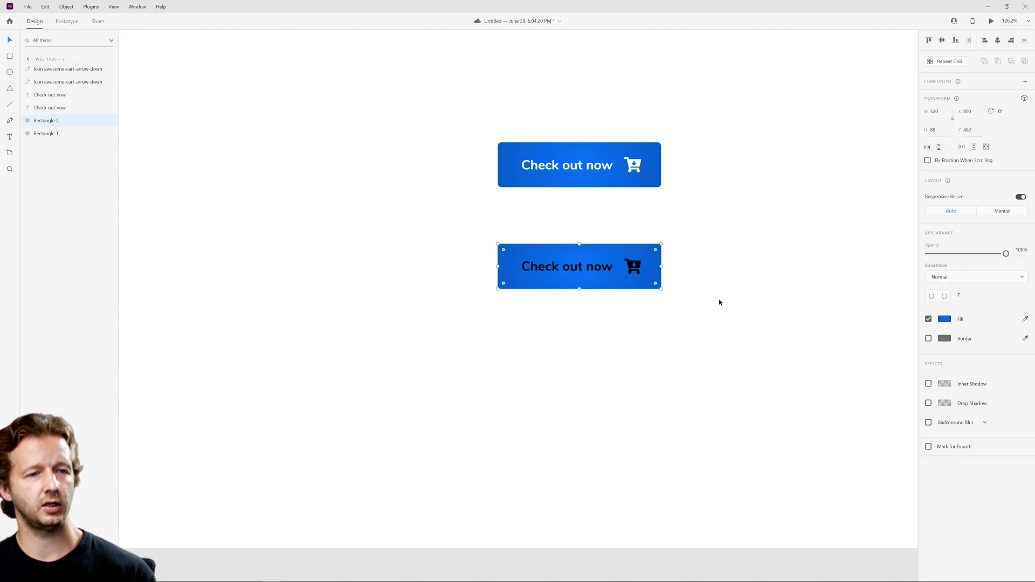
# Lighten the lower button gradient's centre colour toward light blue
pyautogui.click(945, 319)
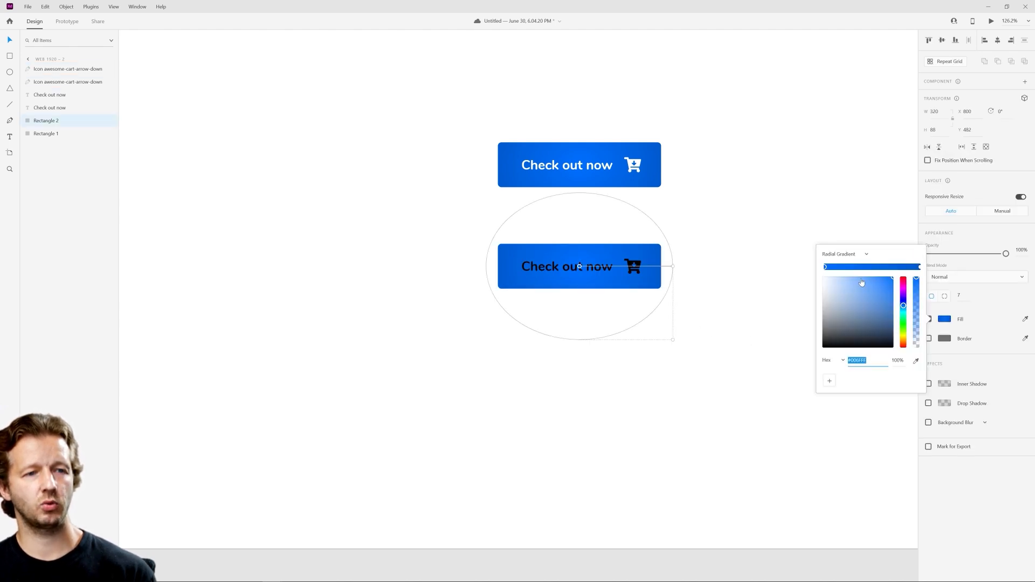
pyautogui.moveTo(893, 282); pyautogui.dragTo(833, 280)
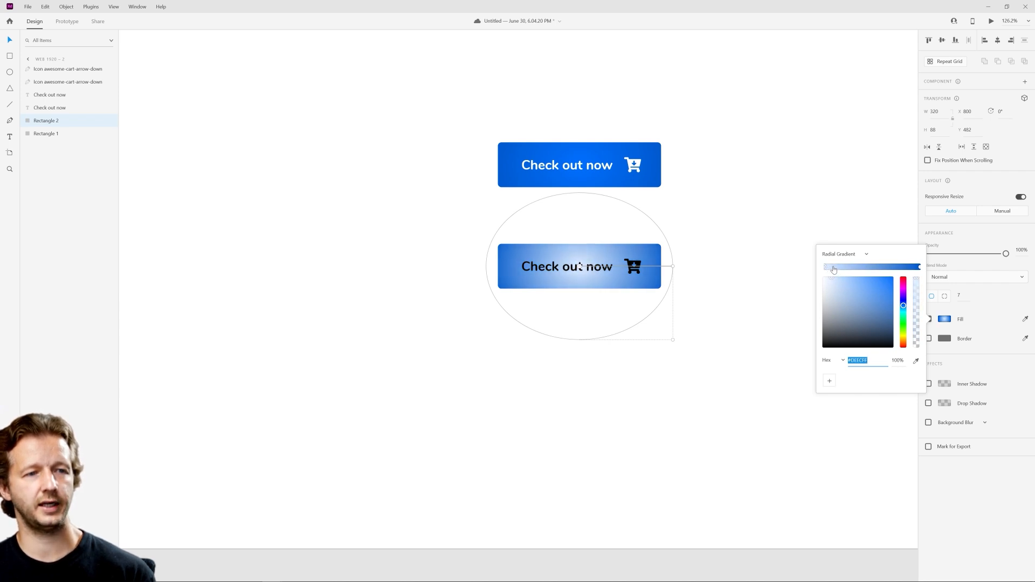
pyautogui.click(919, 268)
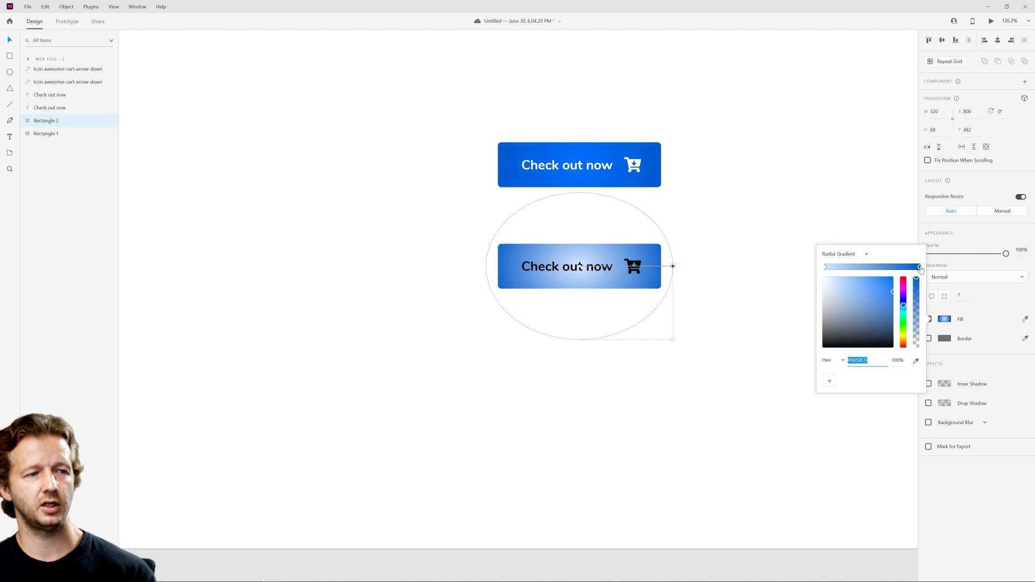
pyautogui.click(622, 362)
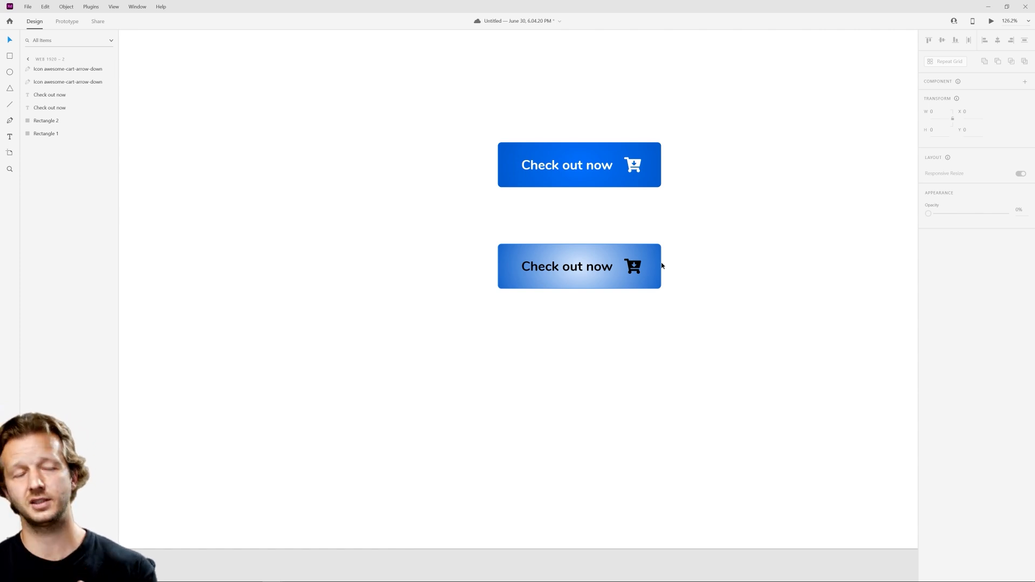
# Set both gradient stops of the lower button to pale light blues, brightest at the centre
pyautogui.click(657, 253)
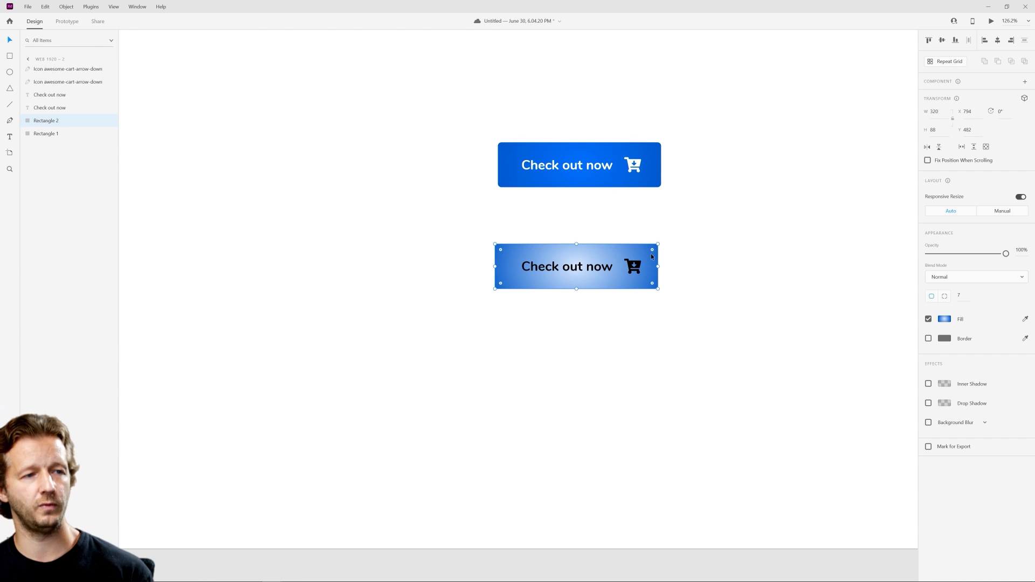
pyautogui.click(944, 319)
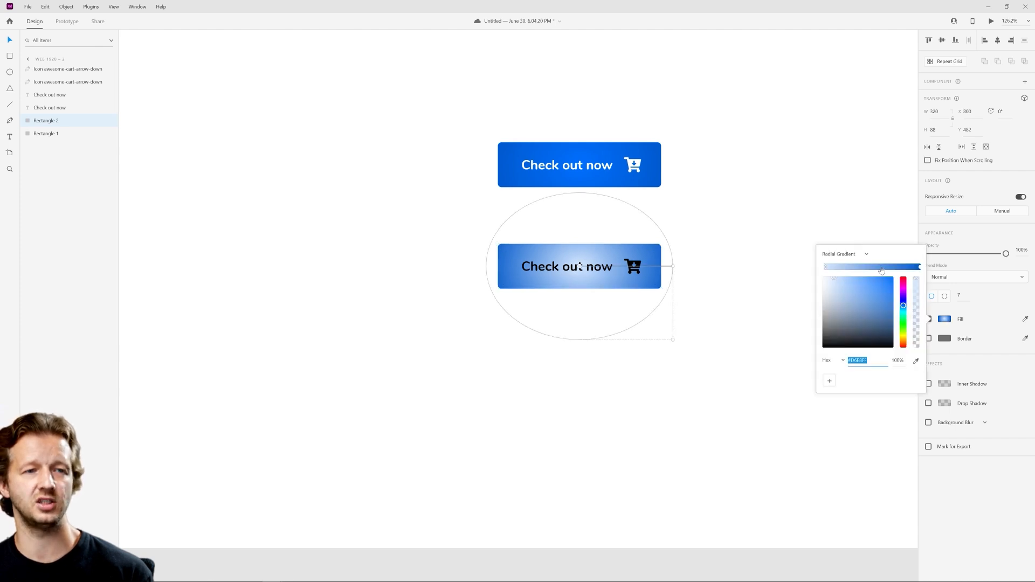
pyautogui.click(918, 267)
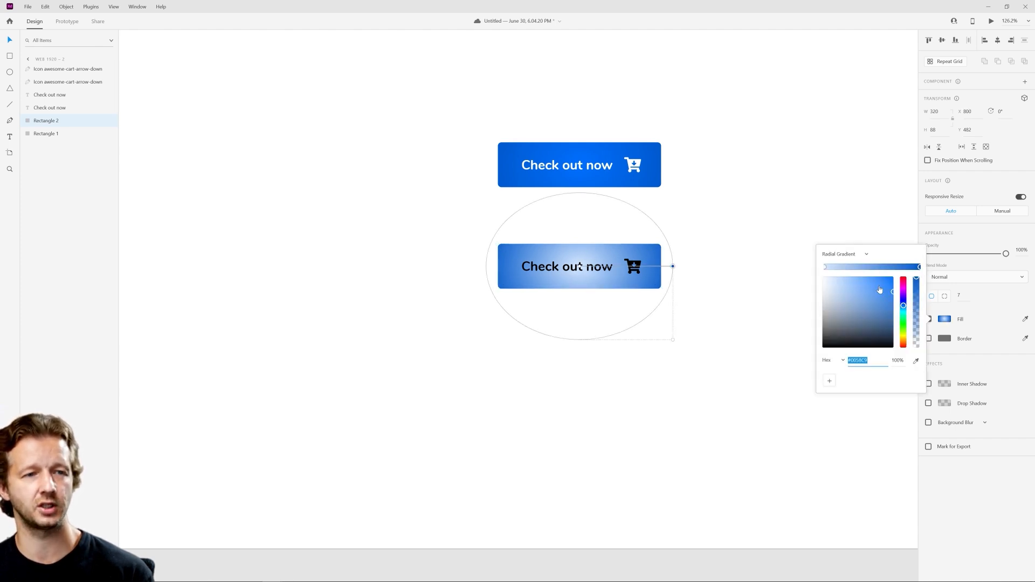
pyautogui.moveTo(879, 290); pyautogui.dragTo(845, 278)
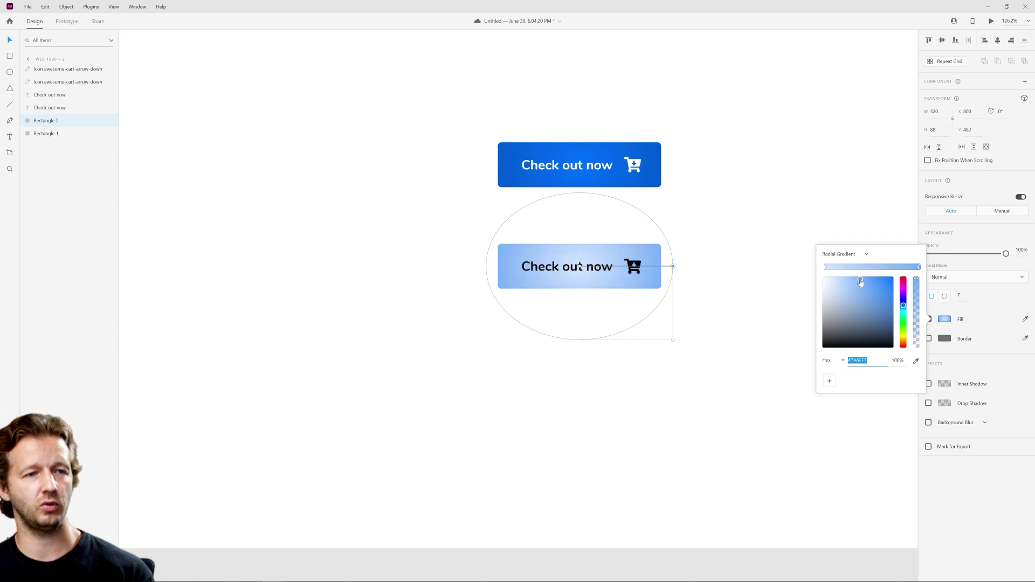
pyautogui.click(827, 268)
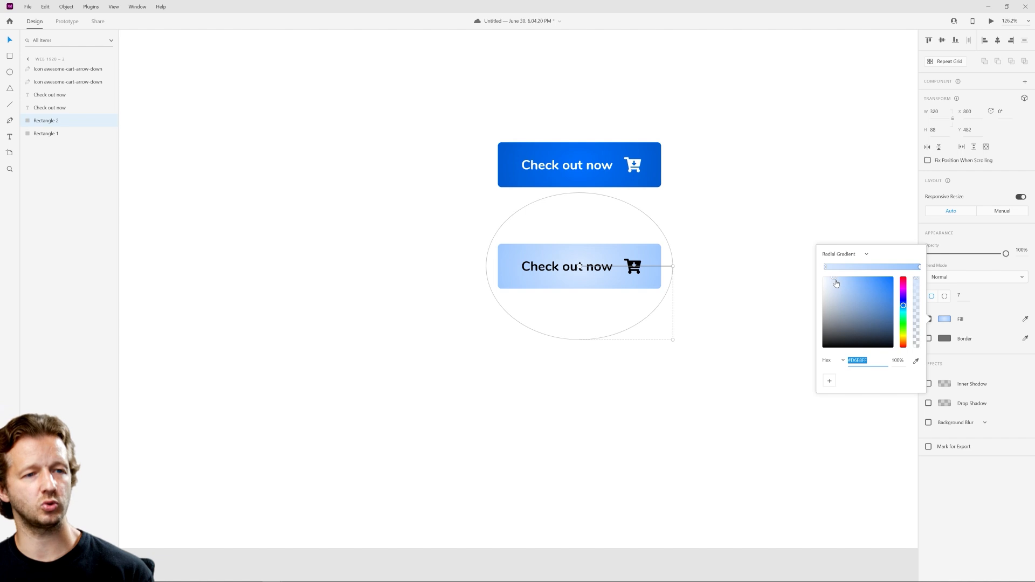
pyautogui.moveTo(837, 283); pyautogui.dragTo(862, 277)
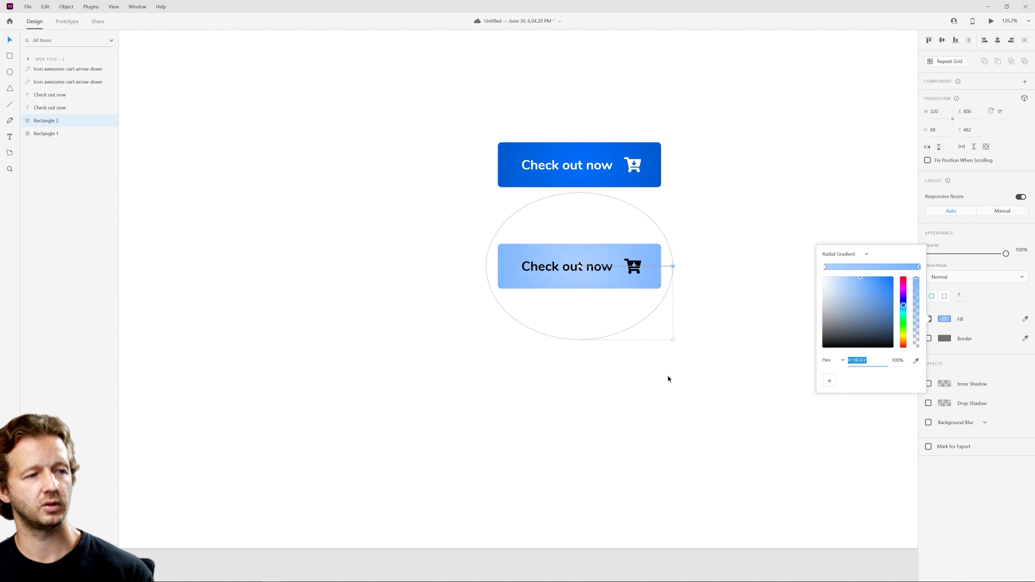
pyautogui.click(721, 358)
pyautogui.click(594, 248)
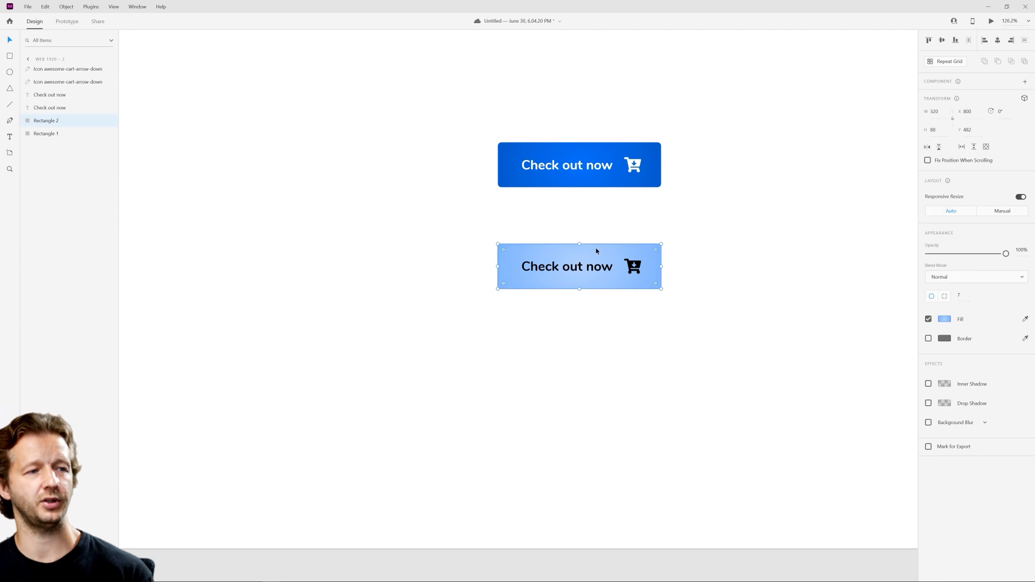
# Duplicate the second Check out now button with label and icon directly below it
pyautogui.click(945, 319)
pyautogui.click(728, 294)
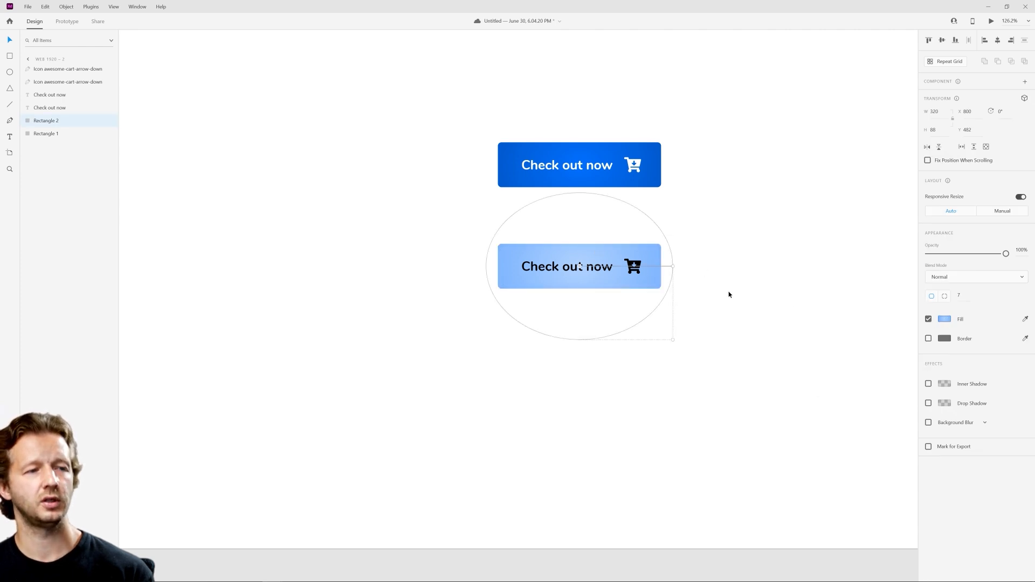
pyautogui.moveTo(718, 370); pyautogui.dragTo(485, 243)
pyautogui.moveTo(592, 270); pyautogui.dragTo(593, 364)
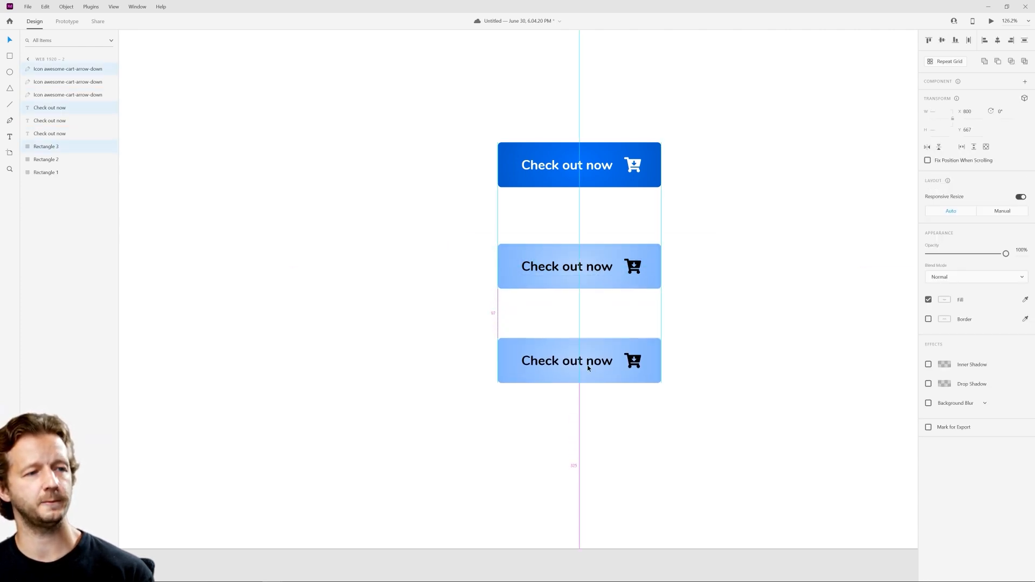
pyautogui.click(752, 393)
# Recolour Rectangle 3's radial gradient to a wider near-white centre fading to a paler blue
pyautogui.click(631, 345)
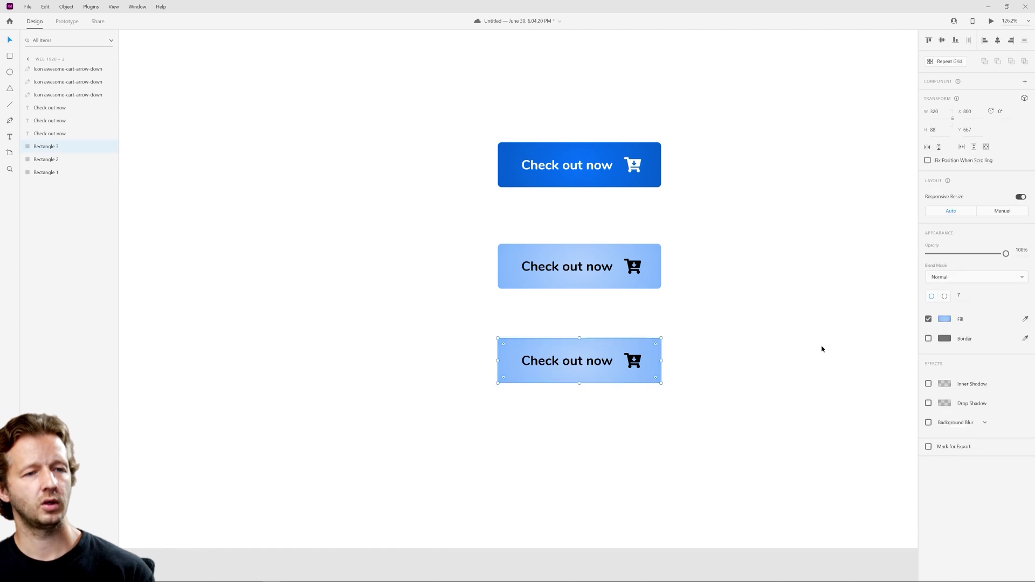
pyautogui.click(944, 319)
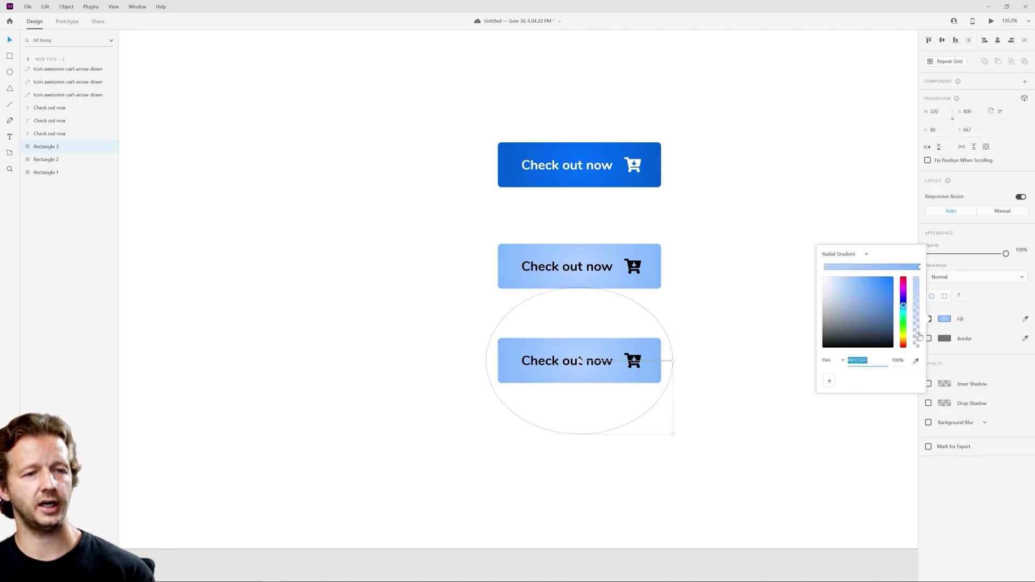
pyautogui.click(578, 363)
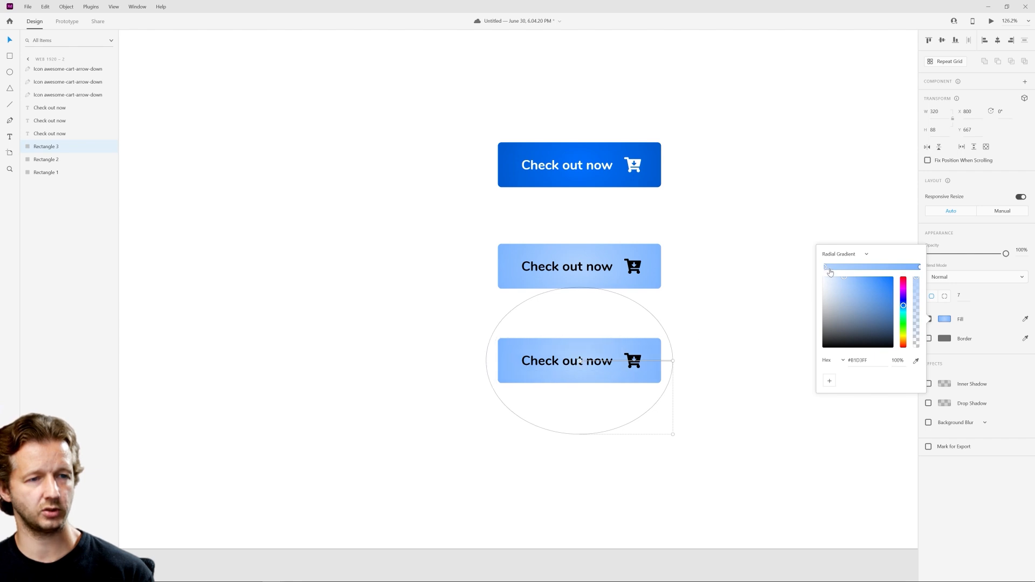
pyautogui.moveTo(829, 269); pyautogui.dragTo(870, 271)
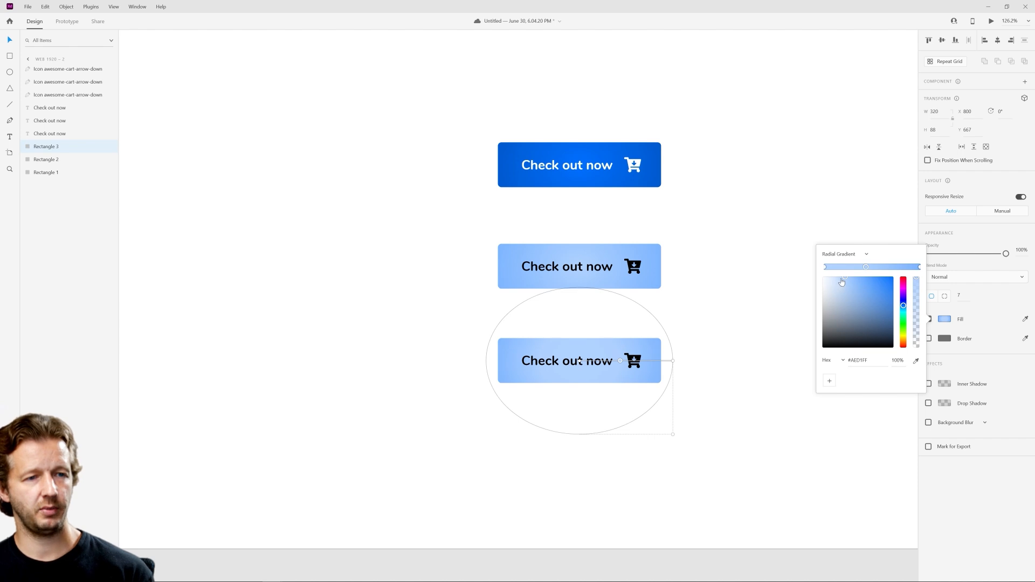
pyautogui.moveTo(840, 282); pyautogui.dragTo(829, 276)
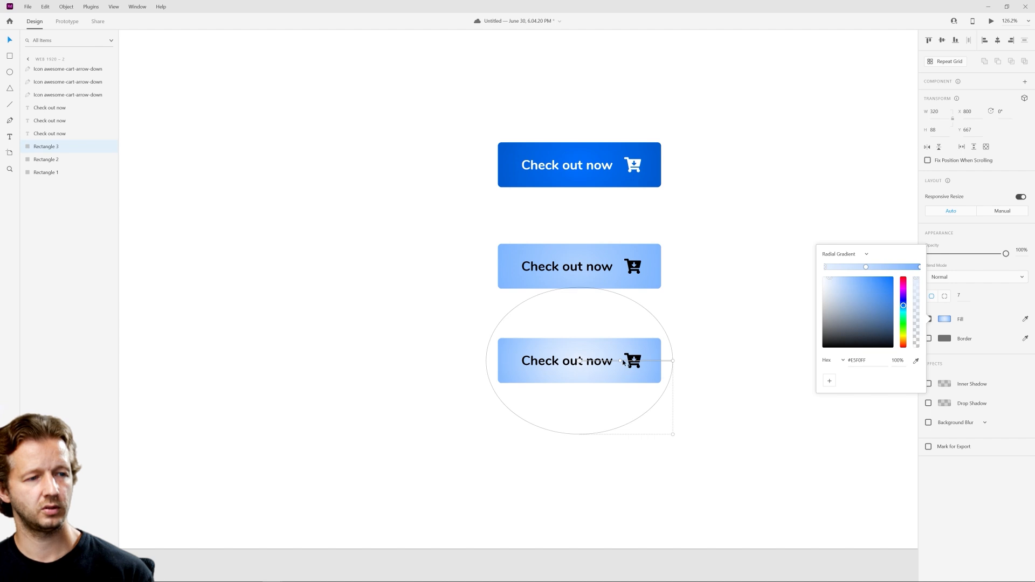
pyautogui.moveTo(622, 362); pyautogui.dragTo(649, 364)
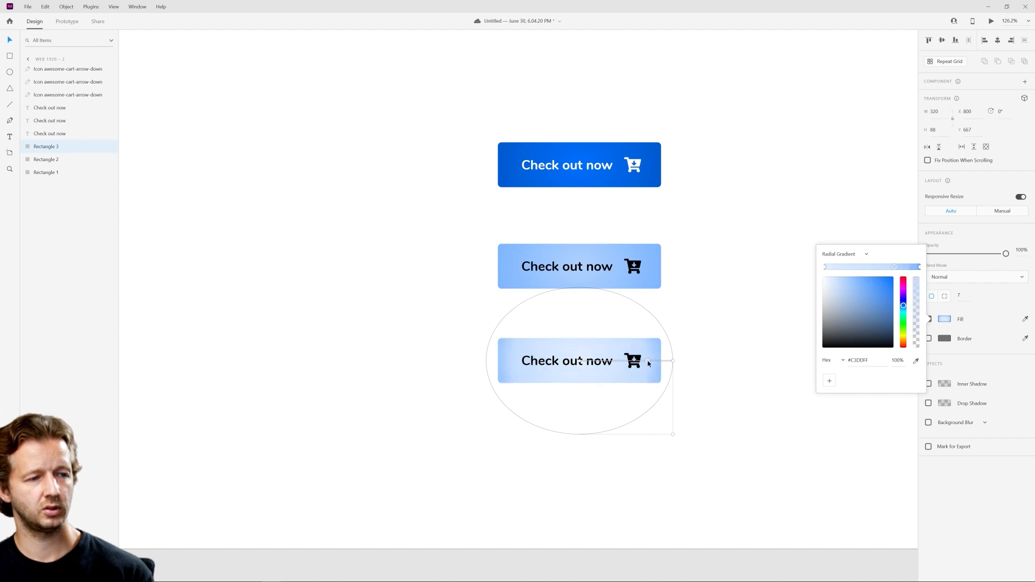
pyautogui.click(919, 266)
pyautogui.click(880, 289)
pyautogui.moveTo(880, 289); pyautogui.dragTo(848, 278)
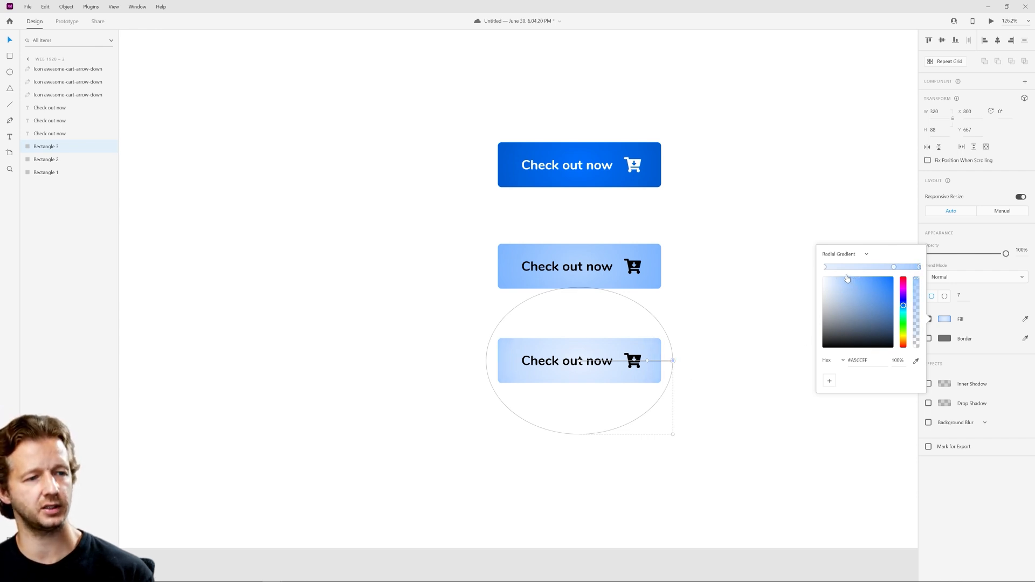
pyautogui.click(767, 369)
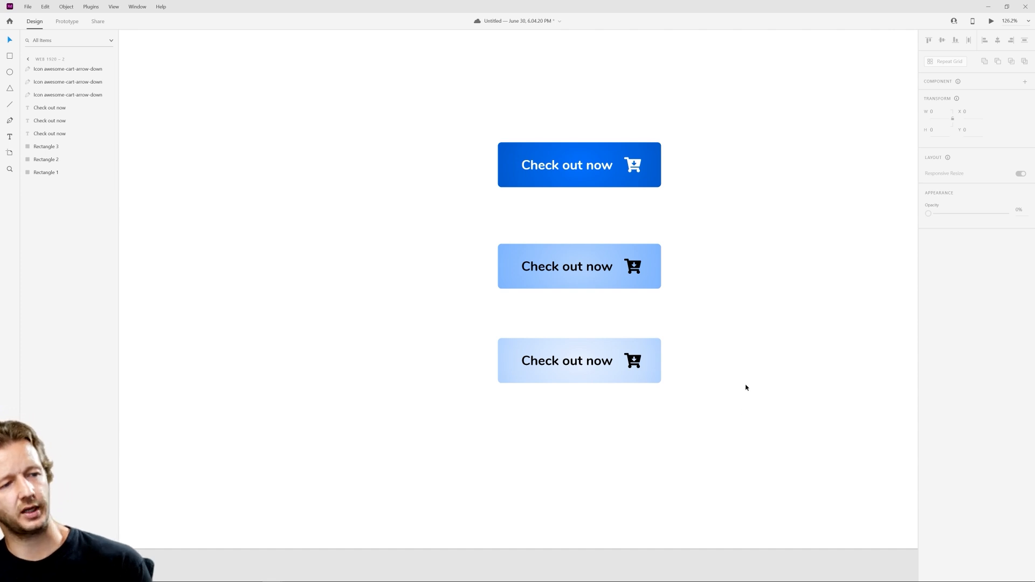
# Nudge the third button slightly lower on the artboard
pyautogui.click(628, 371)
pyautogui.moveTo(629, 372); pyautogui.dragTo(607, 388)
pyautogui.click(755, 364)
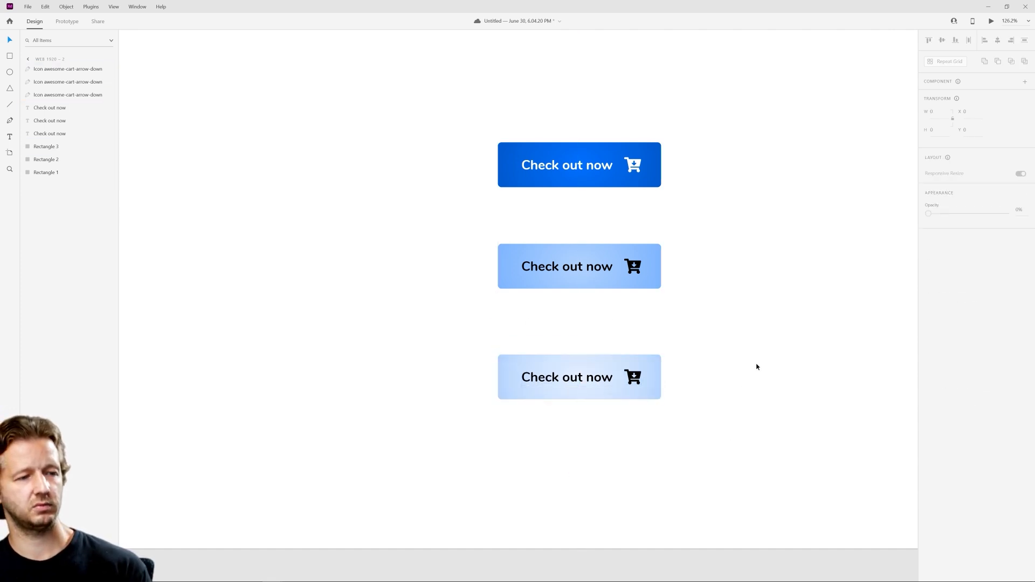
# Fit the artboards in view and move all three buttons lower together
pyautogui.hotkey('ctrl', '0')
pyautogui.scroll(-1, 721, 294)
pyautogui.scroll(4, 745, 308)
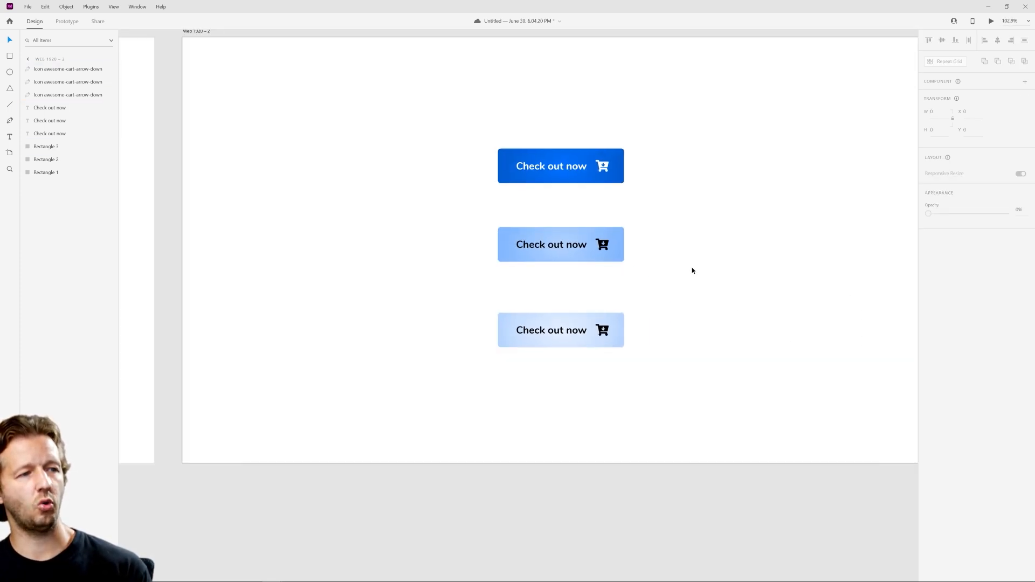
pyautogui.scroll(-5, 692, 270)
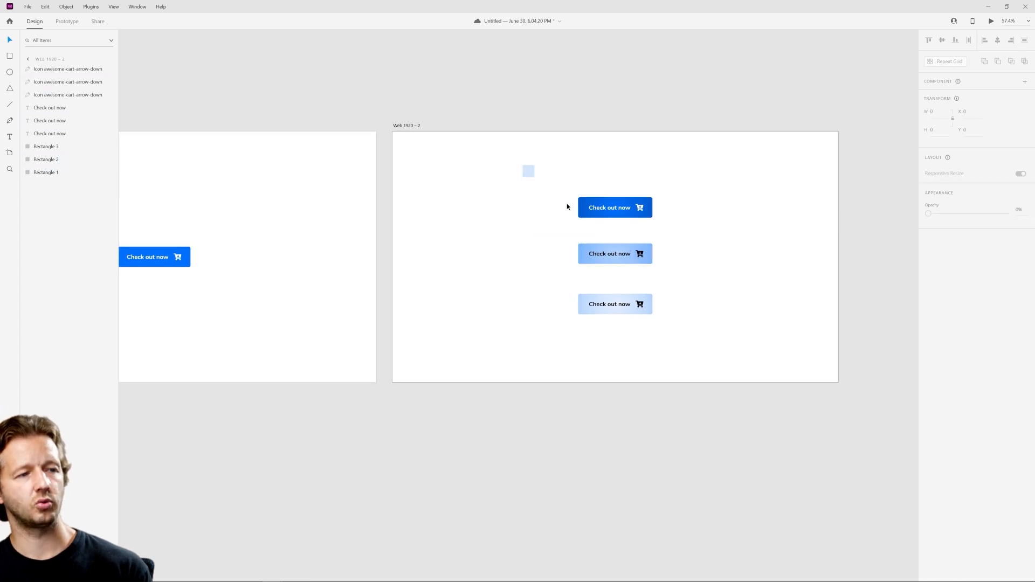
pyautogui.moveTo(525, 169); pyautogui.dragTo(680, 337)
pyautogui.moveTo(628, 256); pyautogui.dragTo(627, 279)
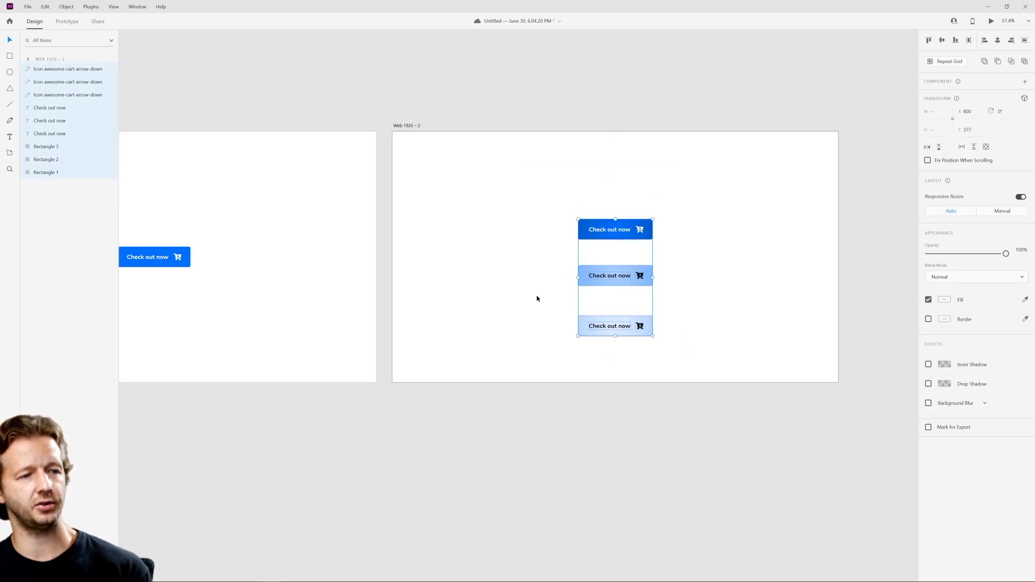
# Nudge the bottom and middle buttons so the three are evenly spaced and aligned
pyautogui.click(633, 326)
pyautogui.moveTo(622, 324); pyautogui.dragTo(623, 320)
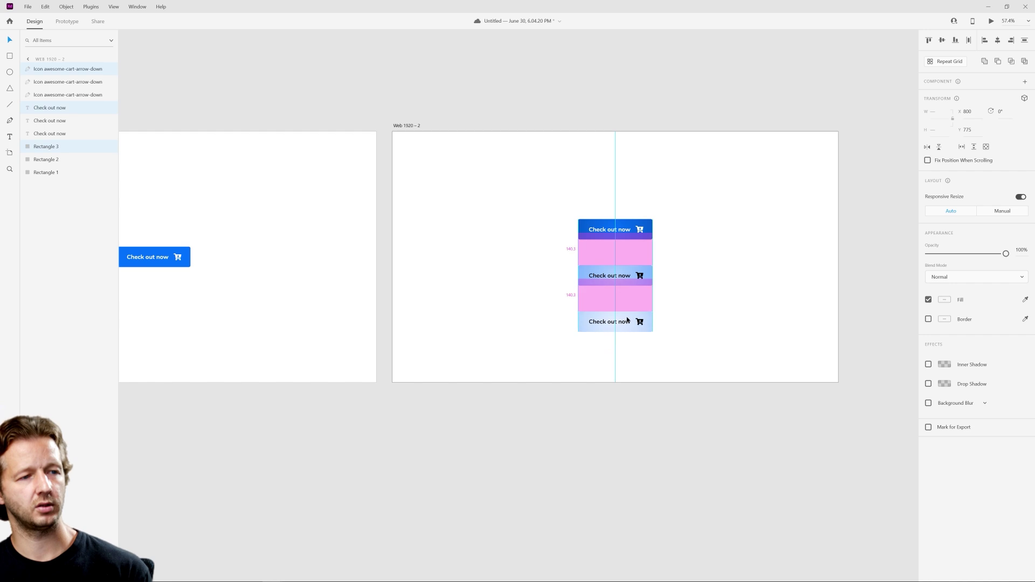
pyautogui.click(708, 308)
pyautogui.moveTo(527, 191); pyautogui.dragTo(715, 388)
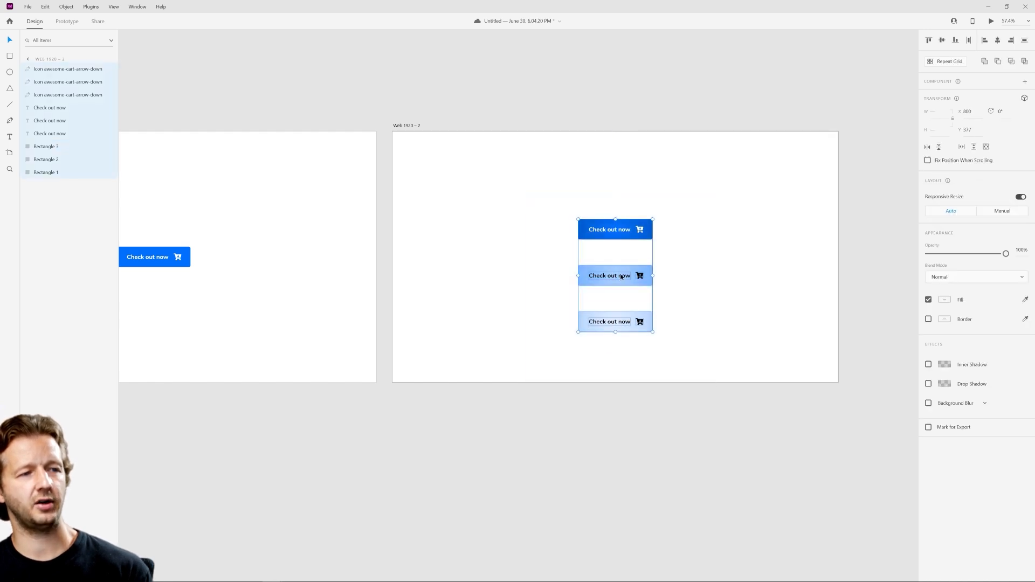
pyautogui.moveTo(621, 276); pyautogui.dragTo(621, 273)
# Delete the three buttons from the third artboard
pyautogui.click(695, 259)
pyautogui.scroll(-2, 748, 253)
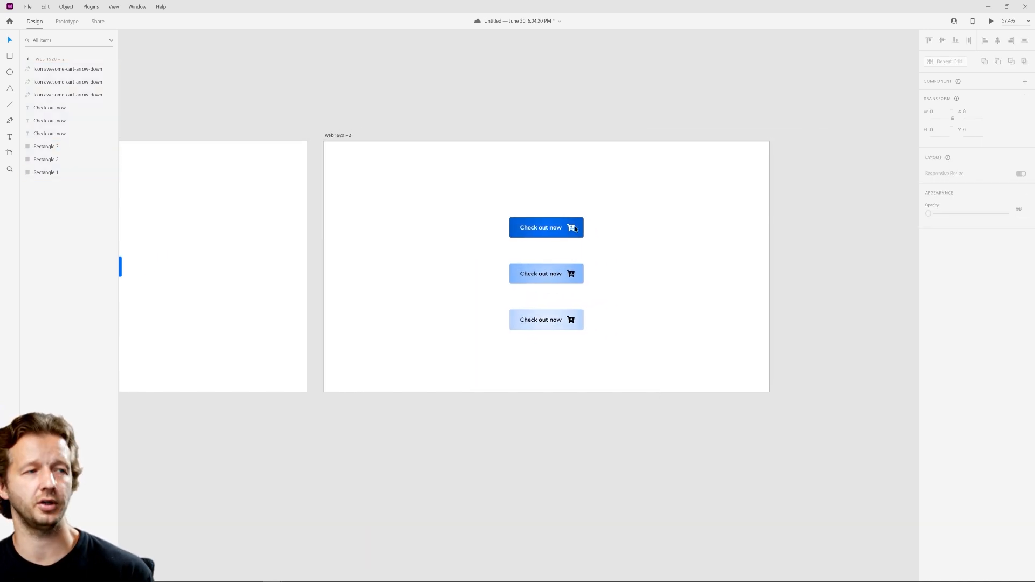
pyautogui.click(331, 136)
pyautogui.scroll(-2, 336, 138)
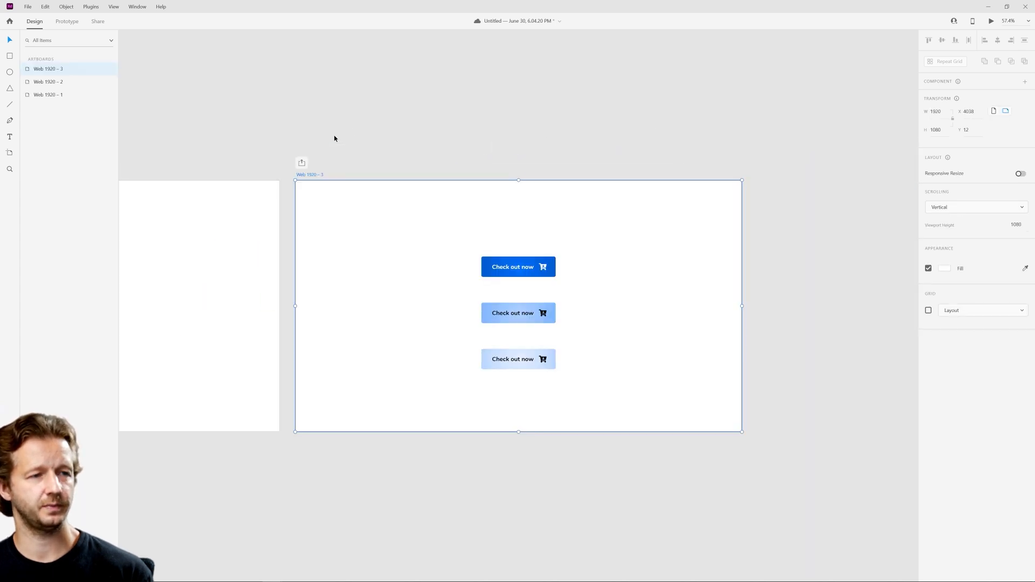
pyautogui.click(399, 238)
pyautogui.moveTo(416, 230); pyautogui.dragTo(629, 396)
pyautogui.press('Delete')
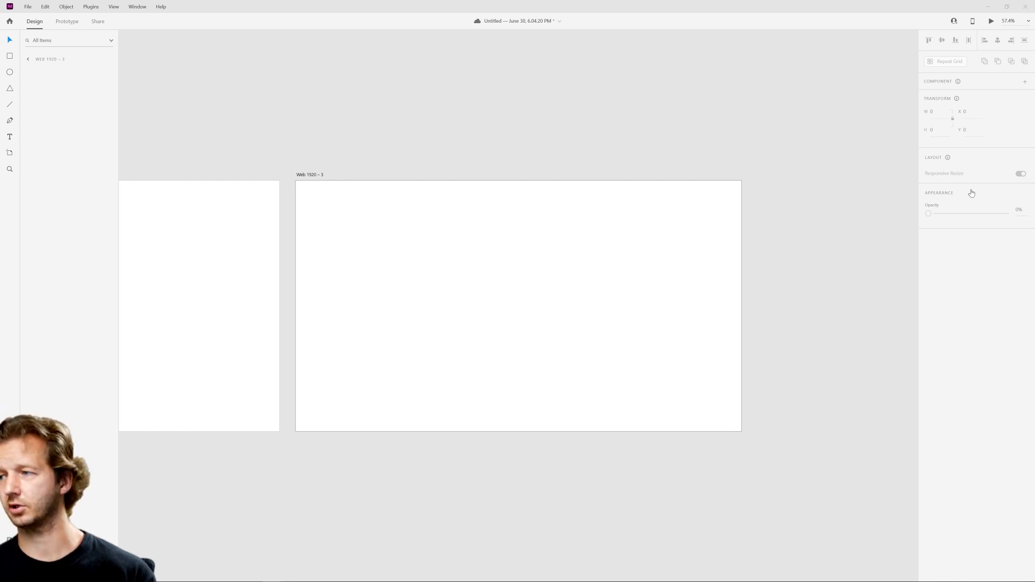
# Delete the emptied artboard and undo to restore the After Effects Templates card artboard
pyautogui.click(308, 175)
pyautogui.press('Delete')
pyautogui.hotkey('ctrl', 'z')
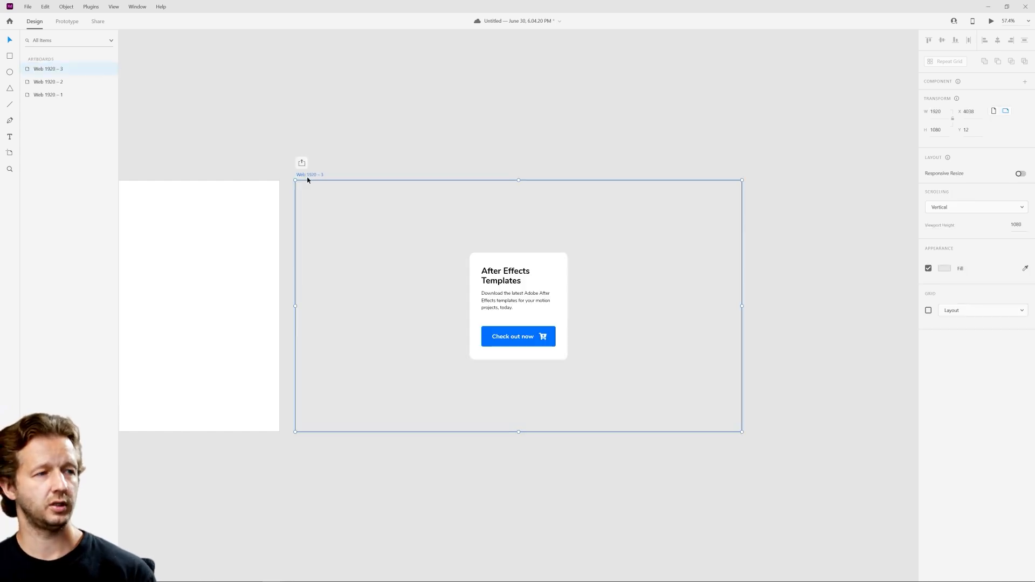
pyautogui.click(643, 239)
pyautogui.scroll(3, 583, 301)
pyautogui.scroll(2, 582, 302)
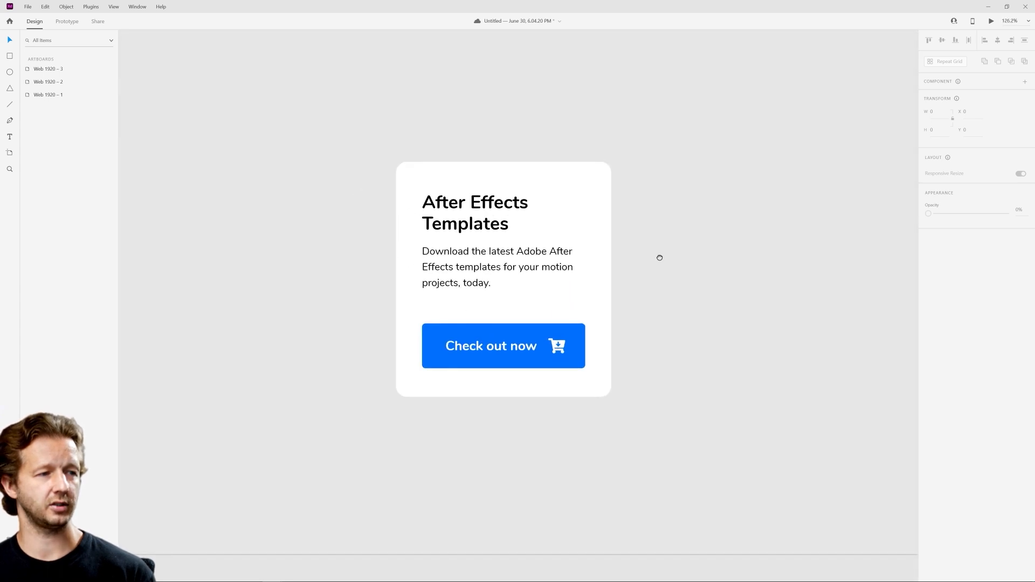
# Inspect the card's description text and white background rectangle
pyautogui.click(445, 267)
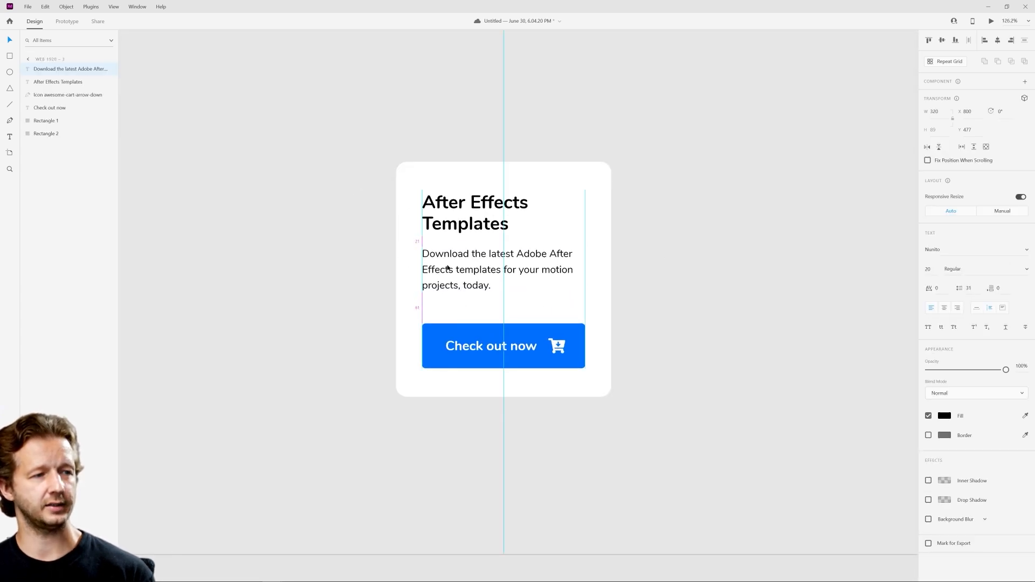
pyautogui.click(678, 264)
pyautogui.scroll(-2, 678, 264)
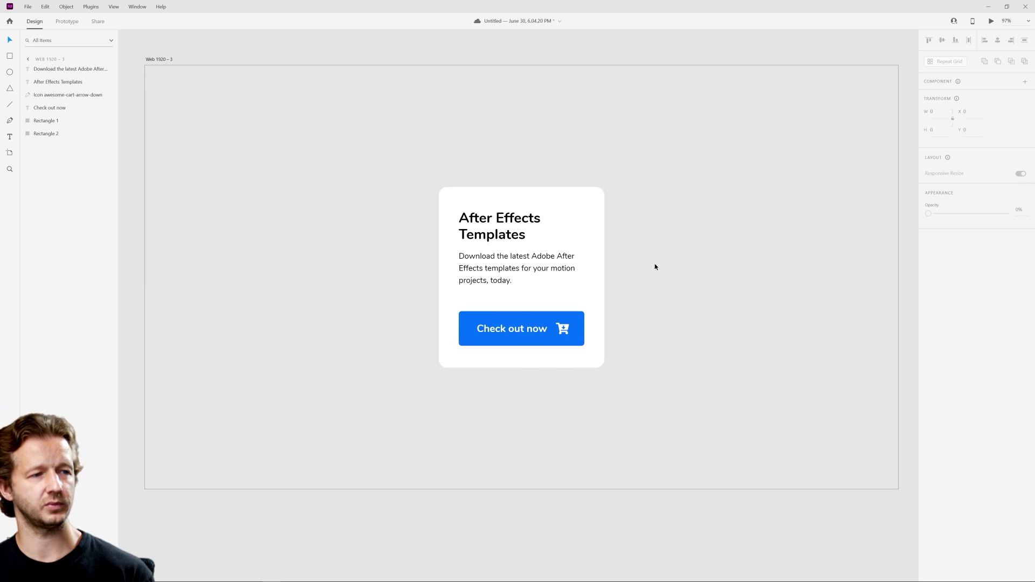
pyautogui.scroll(-3, 655, 275)
pyautogui.scroll(1, 641, 300)
pyautogui.scroll(2, 641, 299)
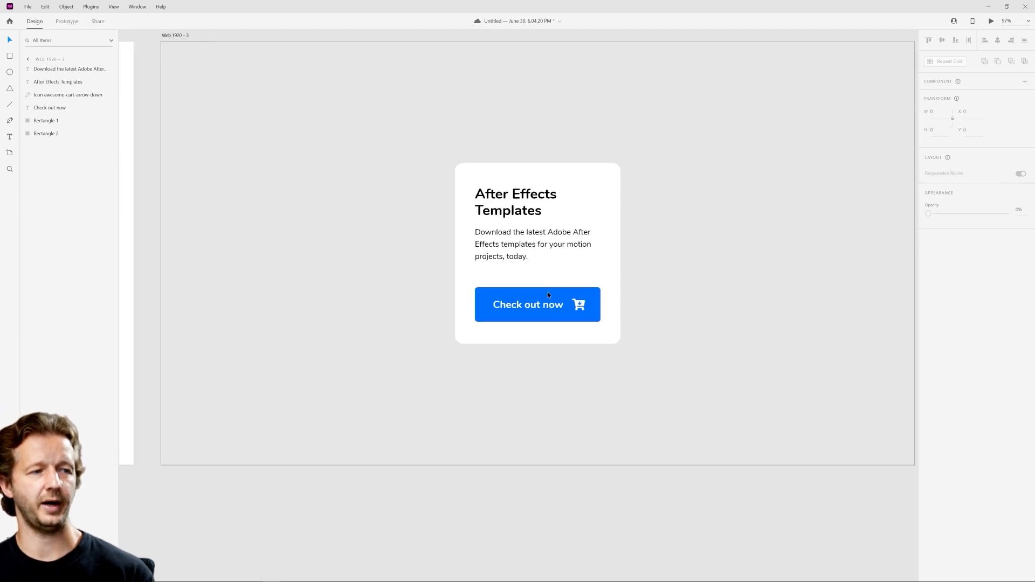
pyautogui.click(603, 179)
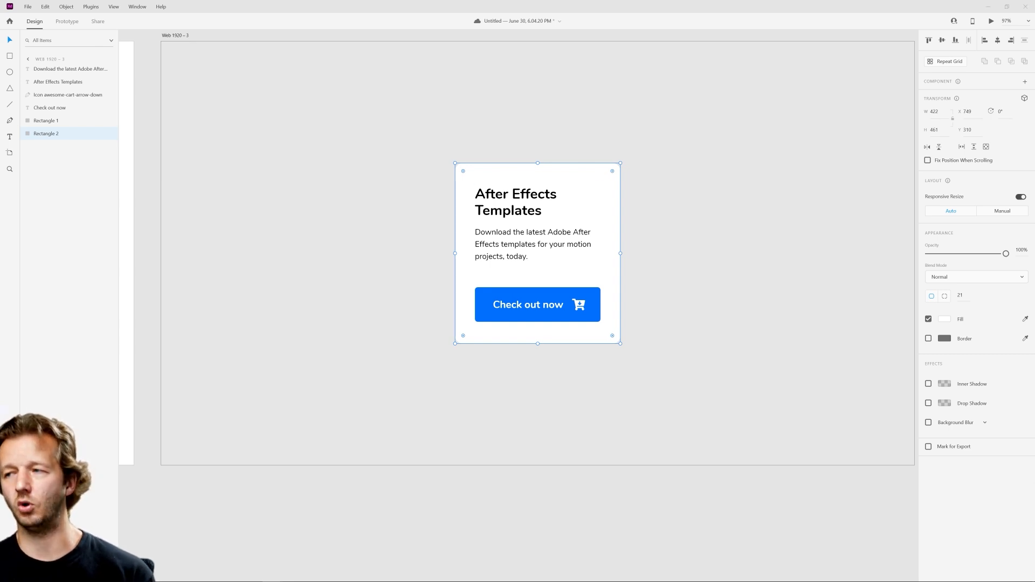
pyautogui.click(698, 219)
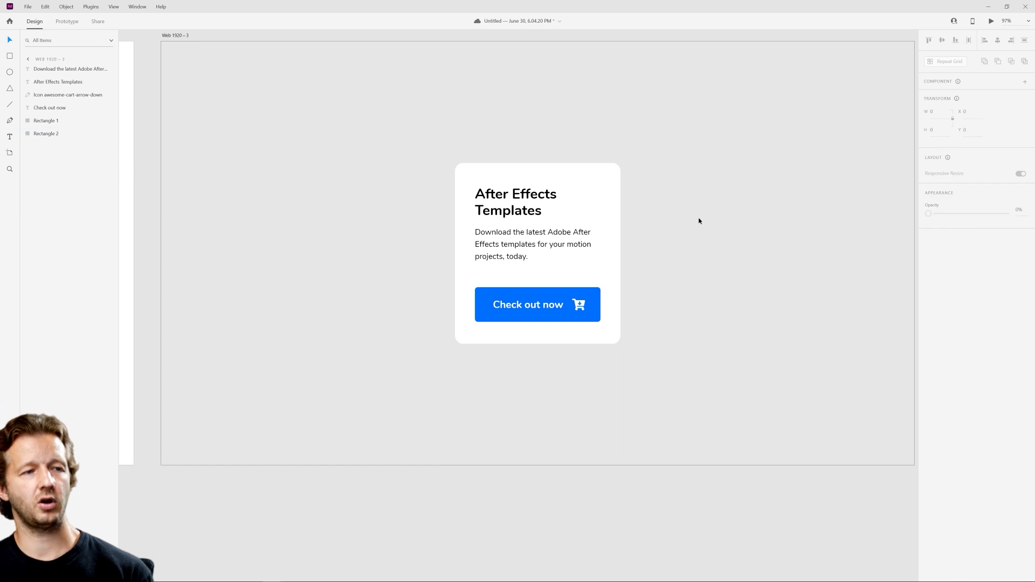
pyautogui.click(583, 182)
# Duplicate the whole card and spread the two copies apart with a wide gap
pyautogui.click(687, 177)
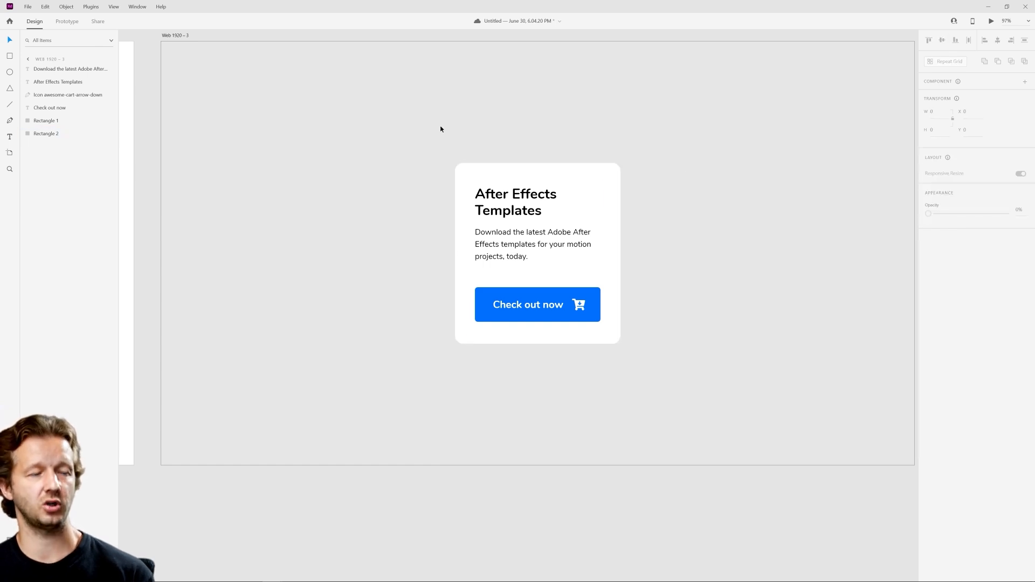
pyautogui.moveTo(427, 129); pyautogui.dragTo(676, 421)
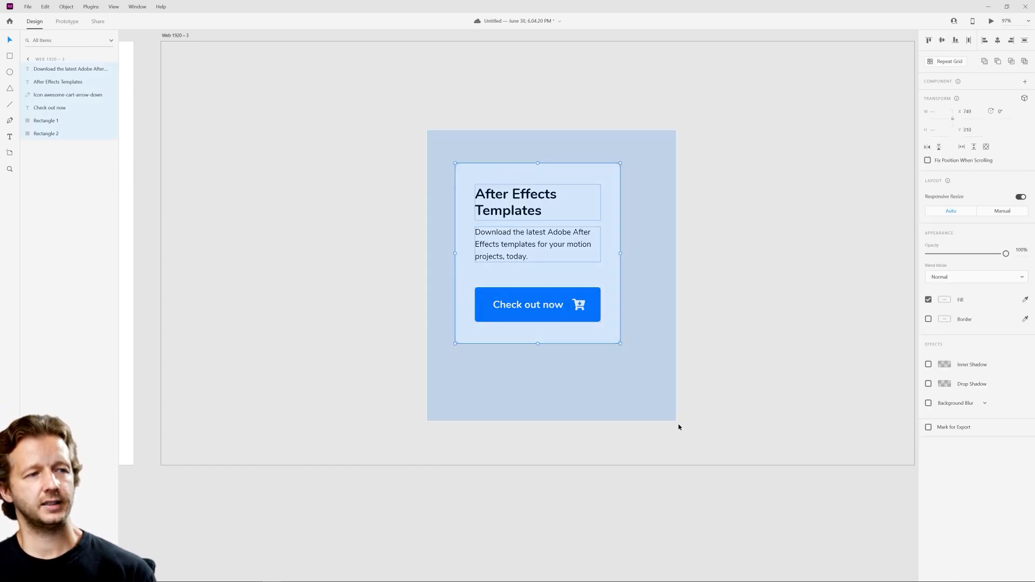
pyautogui.keyDown('alt'); pyautogui.moveTo(585, 259); pyautogui.dragTo(385, 258); pyautogui.keyUp('alt')
pyautogui.click(448, 138)
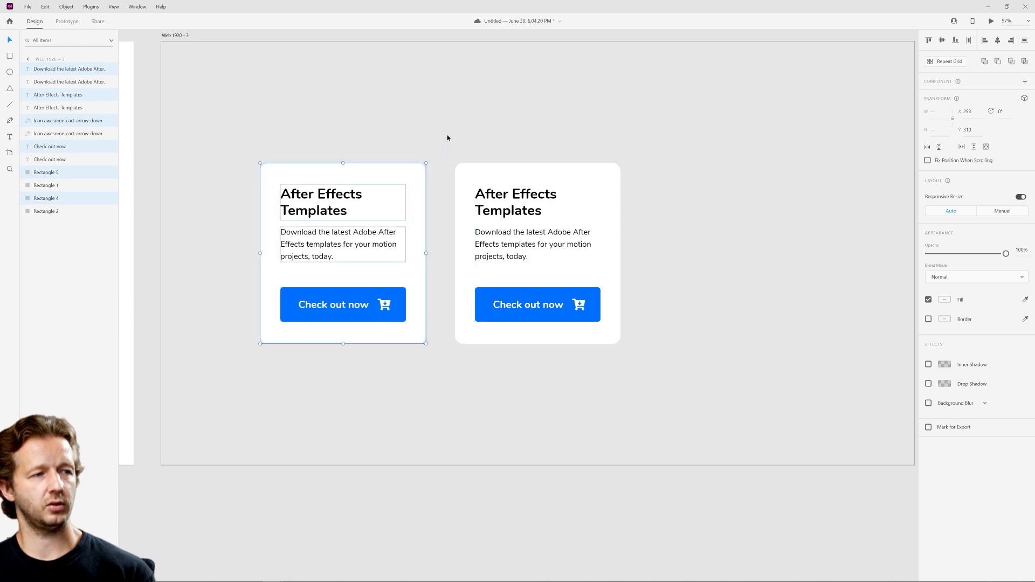
pyautogui.moveTo(538, 243); pyautogui.dragTo(682, 258)
pyautogui.moveTo(681, 360); pyautogui.dragTo(601, 362)
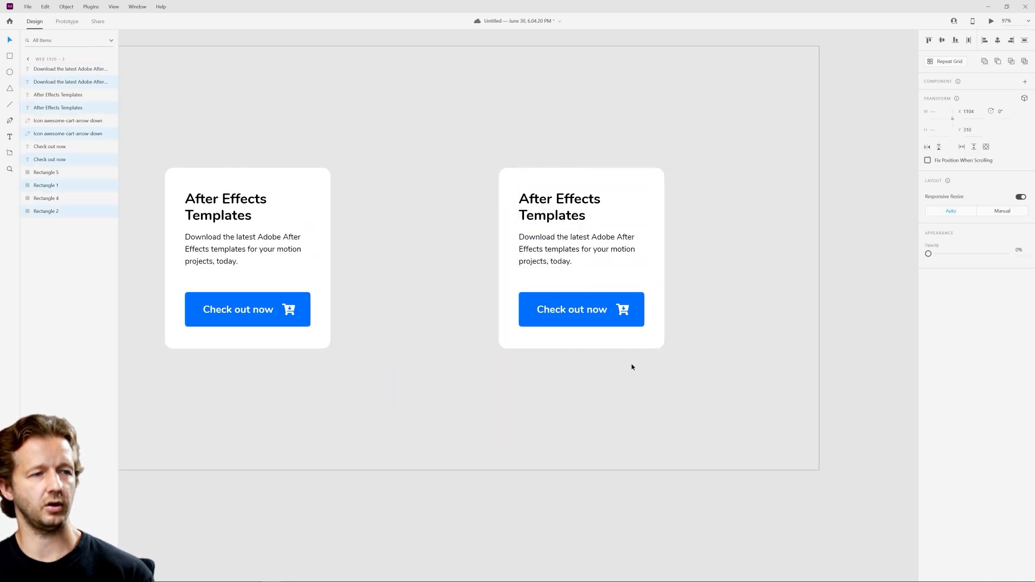
pyautogui.click(651, 194)
# Change Rectangle 2's fill from Solid Color to a white-to-grey Radial Gradient
pyautogui.click(945, 320)
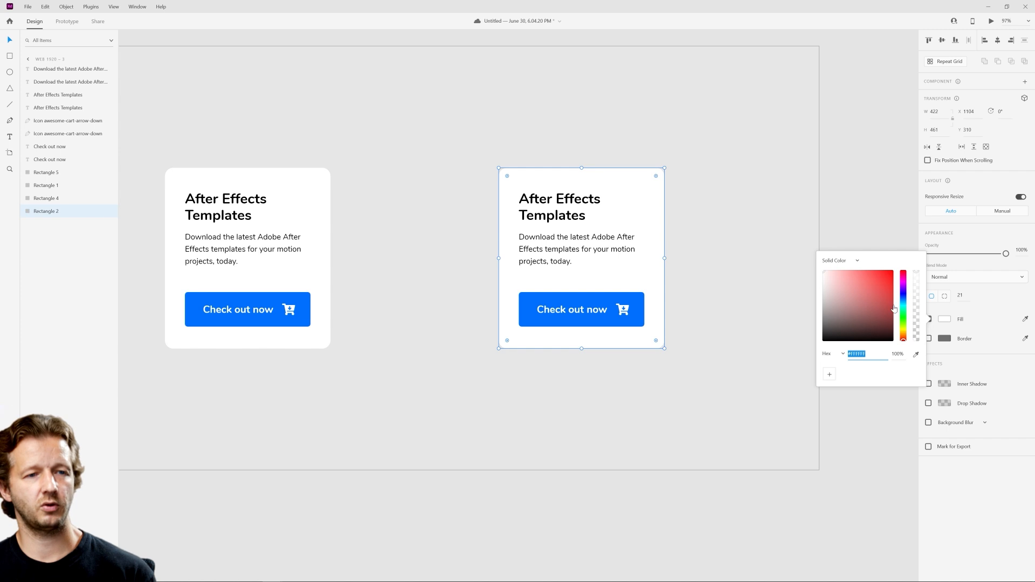
pyautogui.click(852, 259)
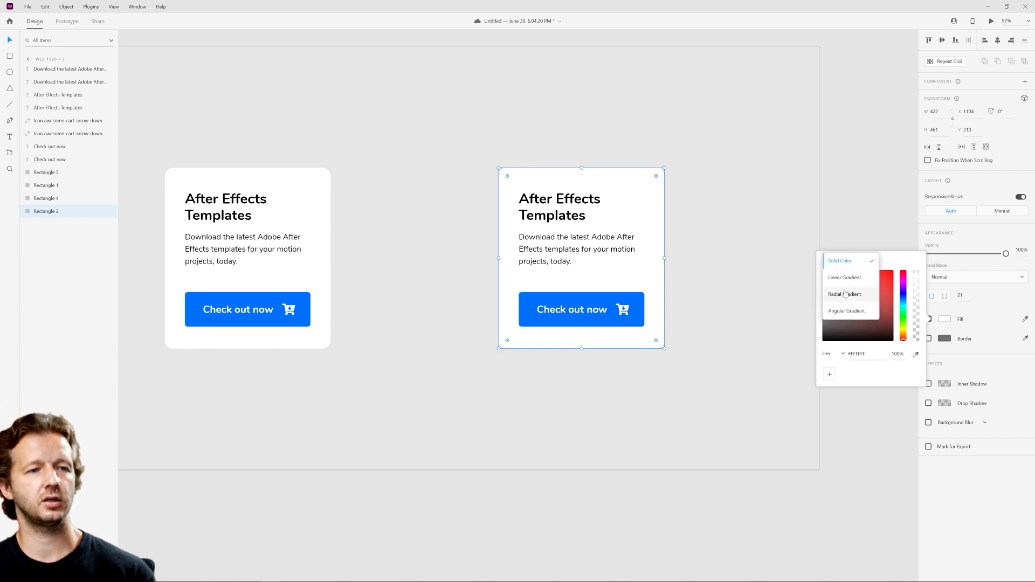
pyautogui.click(845, 291)
pyautogui.click(711, 216)
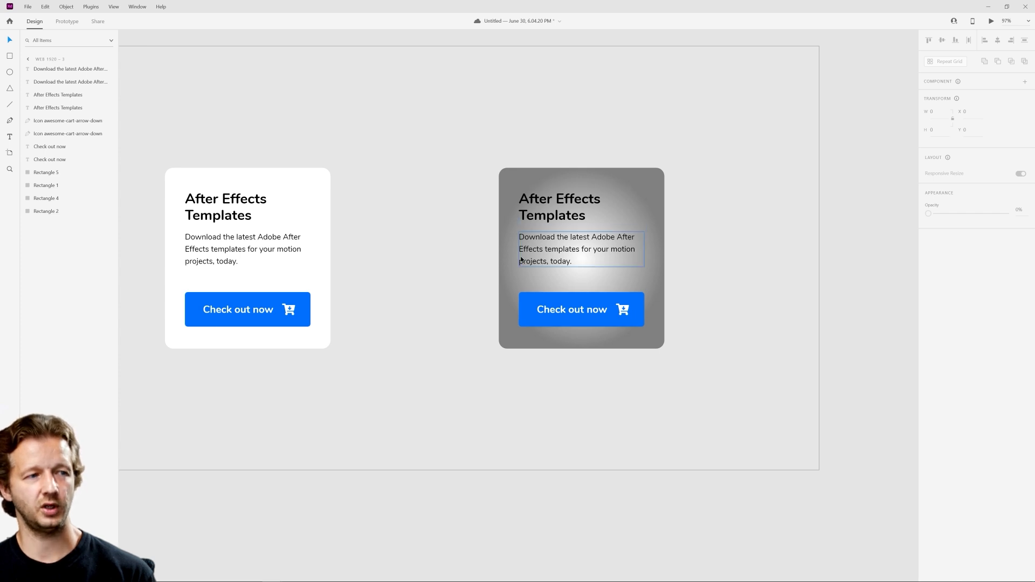
pyautogui.click(656, 272)
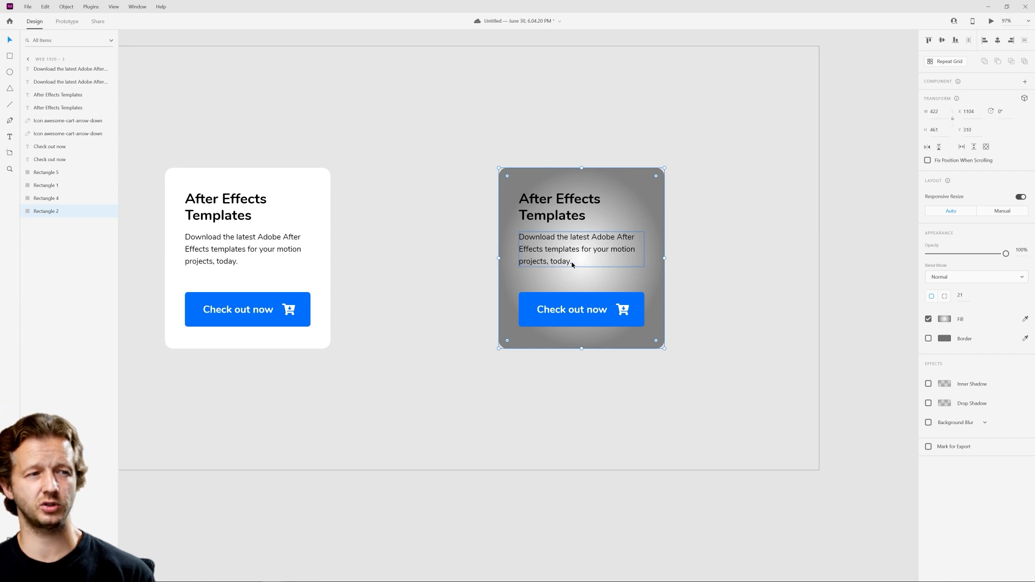
pyautogui.click(775, 263)
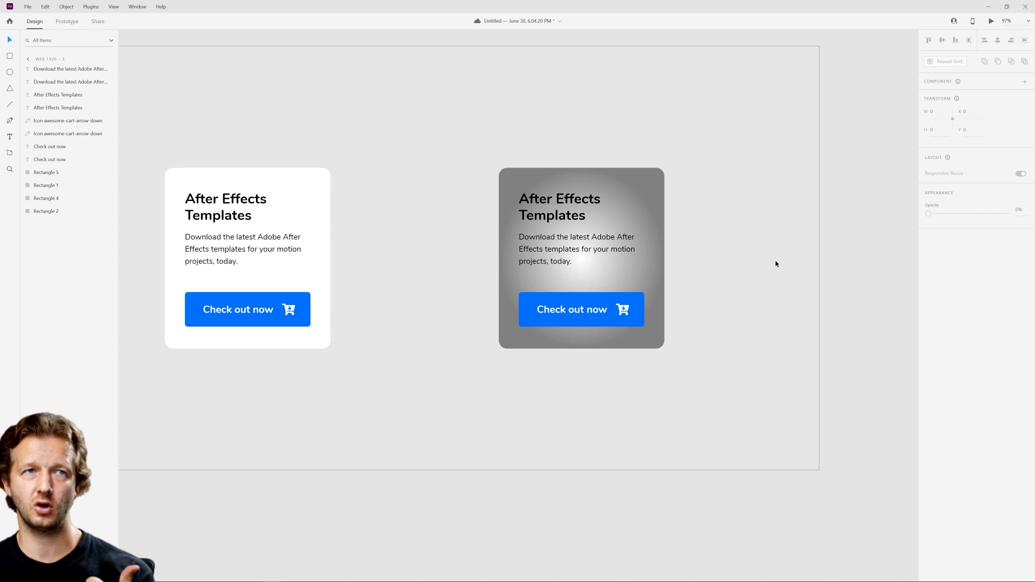
# Lighten the right card's outer gradient stop to a light grey
pyautogui.click(645, 184)
pyautogui.click(945, 318)
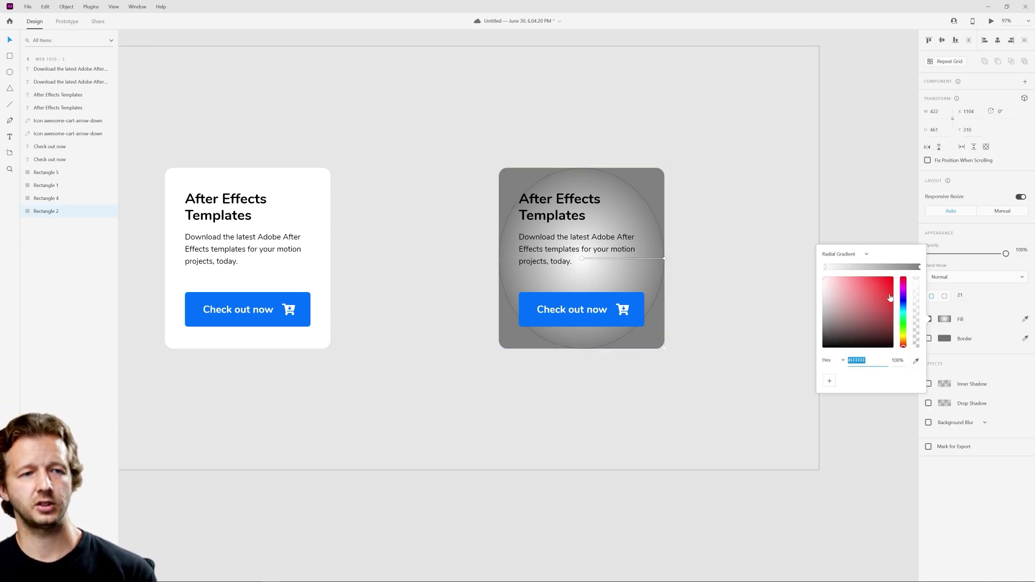
pyautogui.click(918, 266)
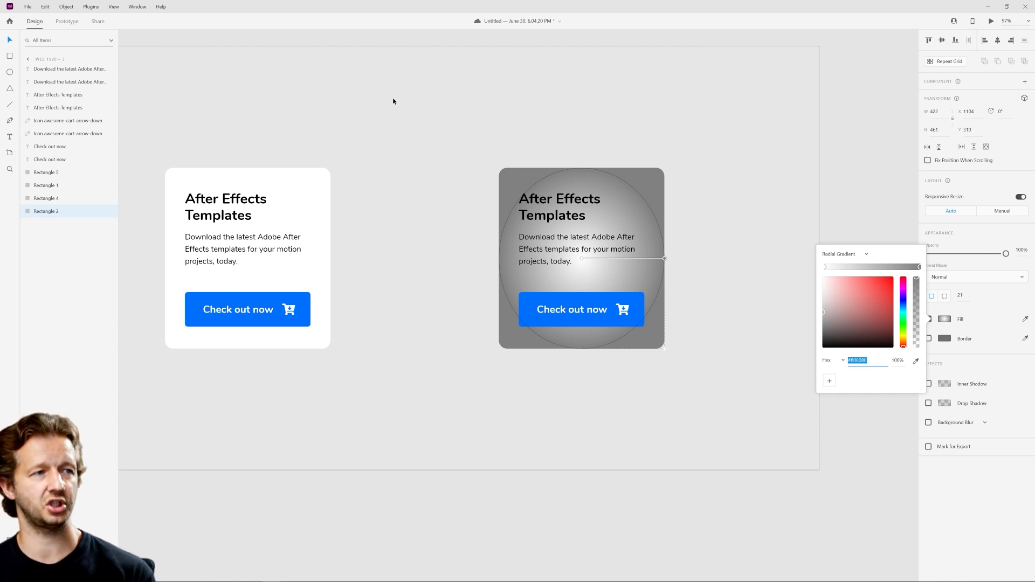
pyautogui.moveTo(823, 286); pyautogui.dragTo(802, 292)
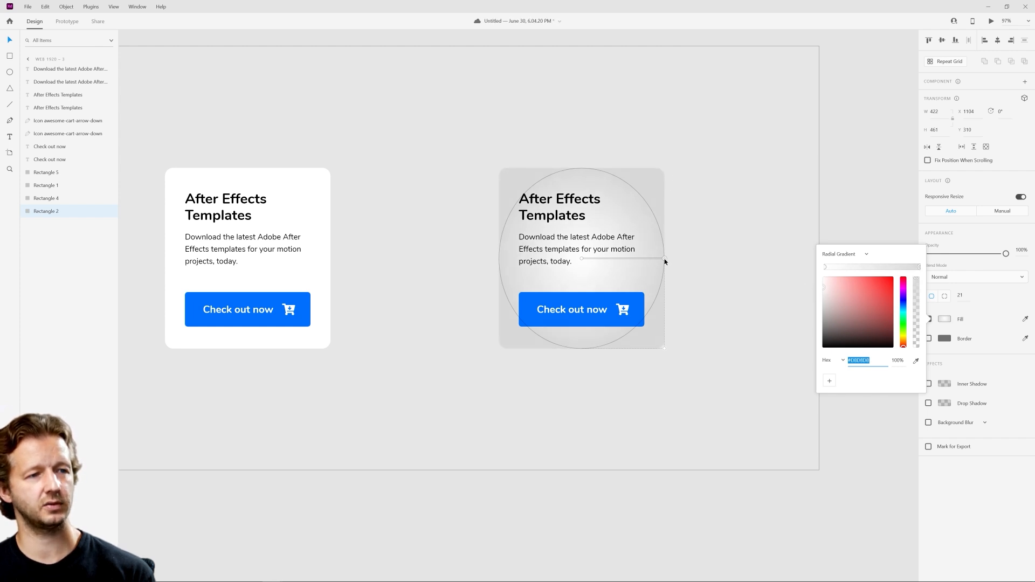
# Enlarge the radial gradient circle and add an extra colour stop partway along it
pyautogui.moveTo(665, 261); pyautogui.dragTo(701, 263)
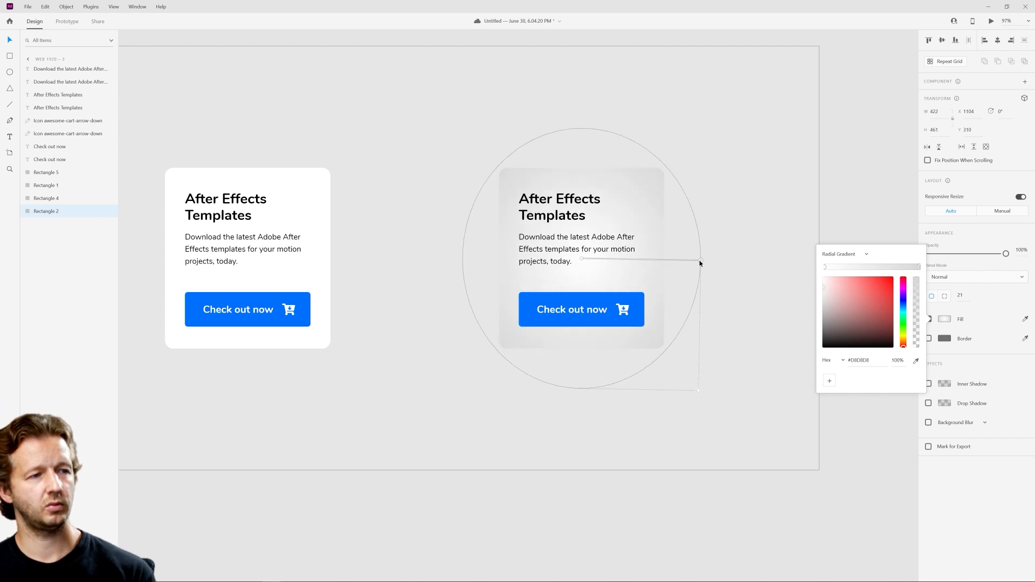
pyautogui.moveTo(700, 263); pyautogui.dragTo(686, 263)
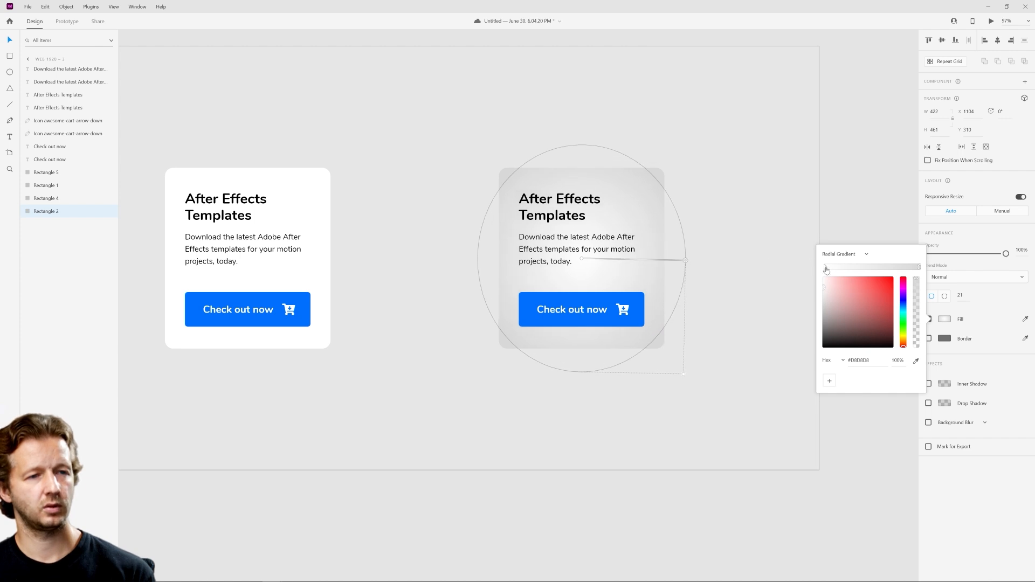
pyautogui.click(858, 268)
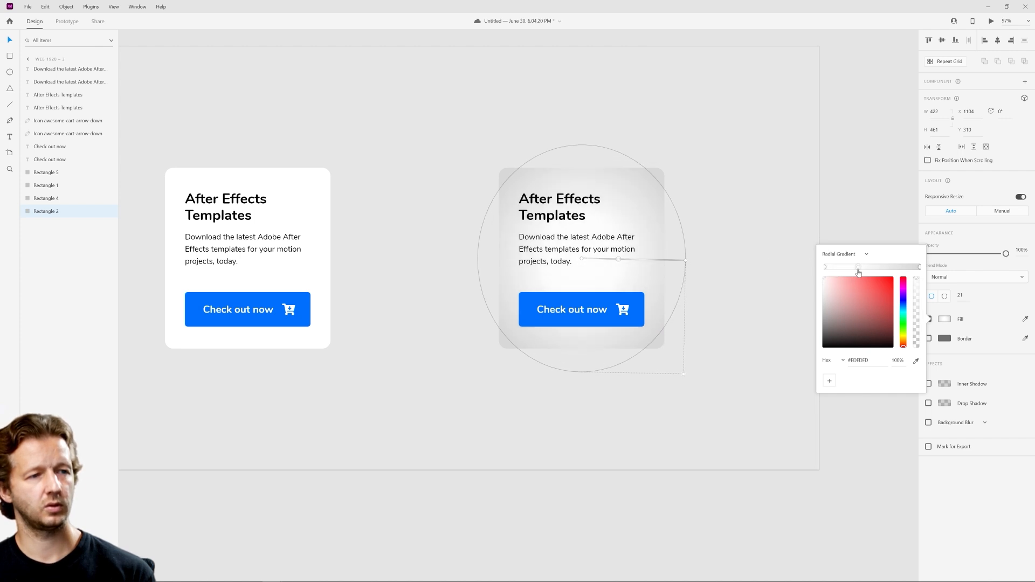
pyautogui.moveTo(857, 269)
pyautogui.mouseDown()
pyautogui.moveTo(869, 270)
pyautogui.moveTo(848, 269)
pyautogui.mouseUp()
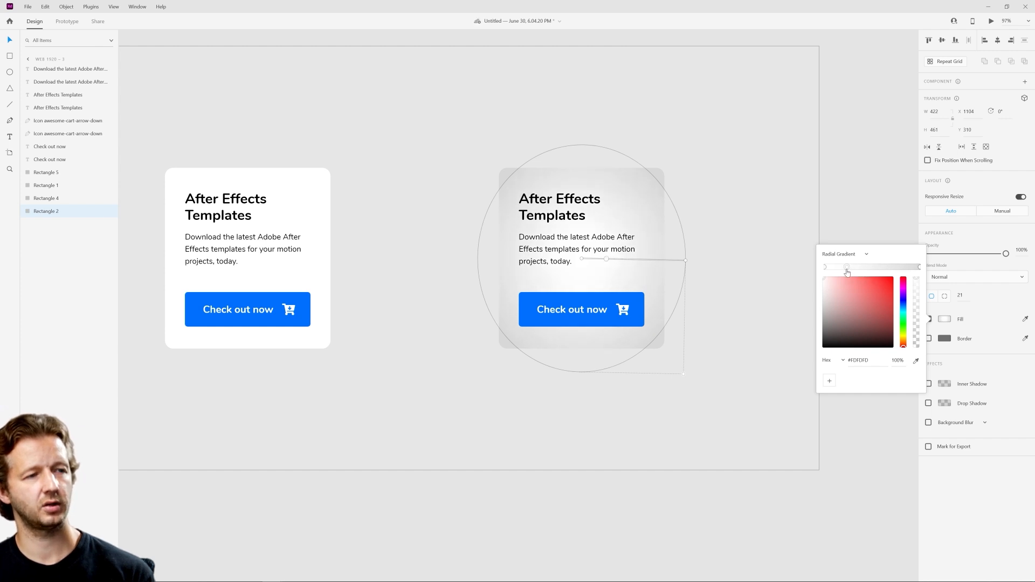
pyautogui.click(728, 164)
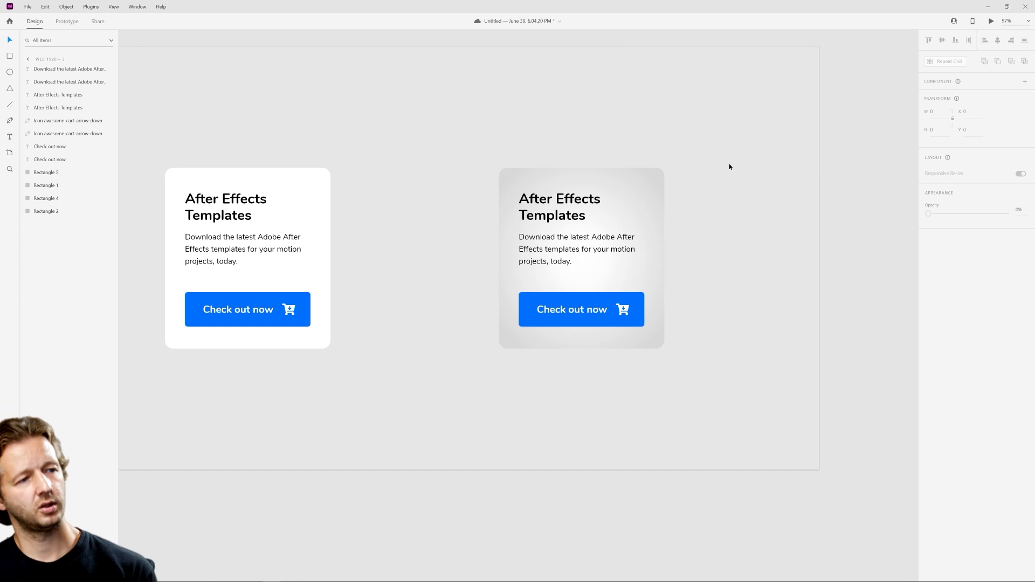
pyautogui.scroll(-3, 726, 167)
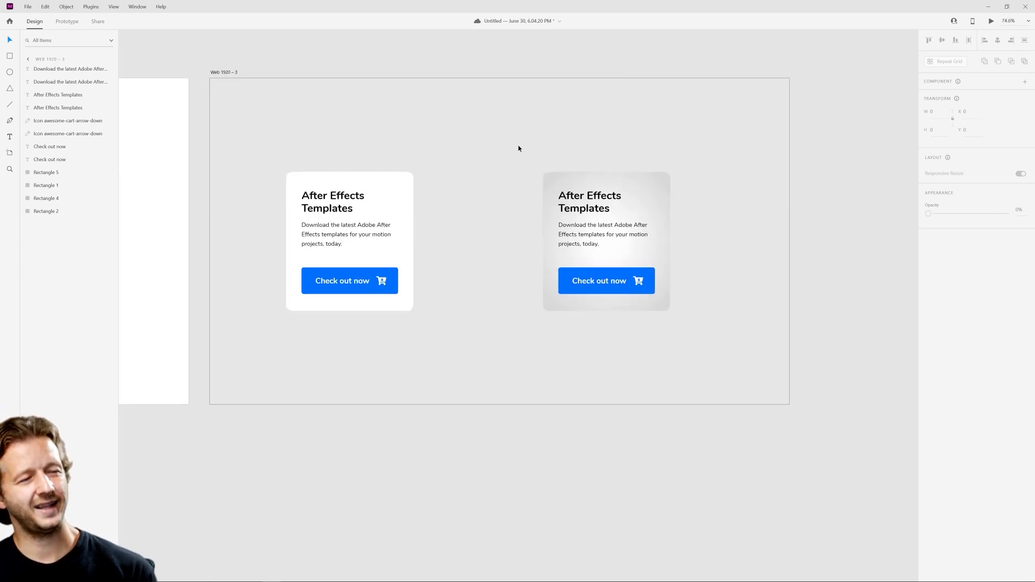
# Check the third artboard's background fill colour without changing it
pyautogui.click(218, 72)
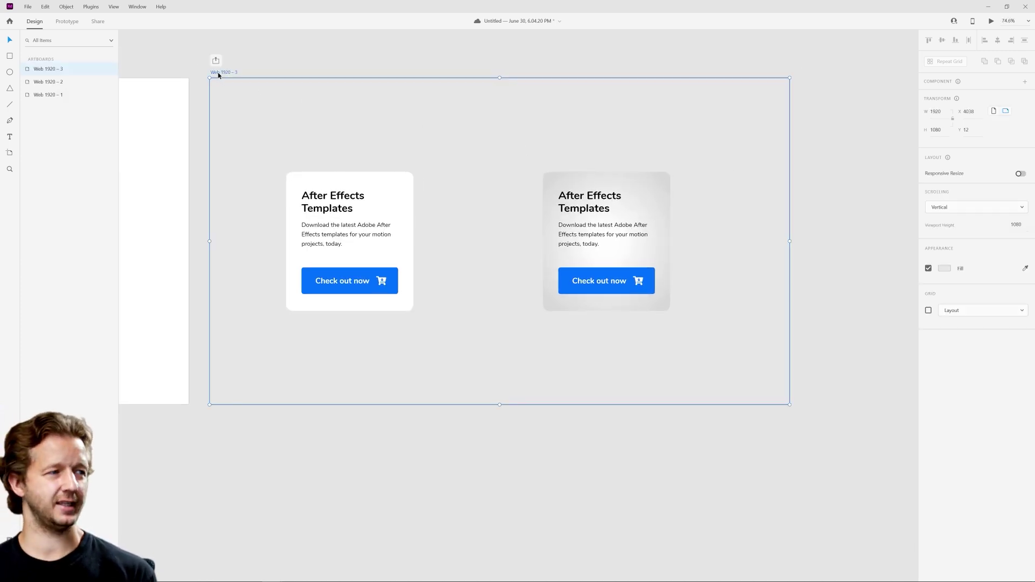
pyautogui.click(944, 269)
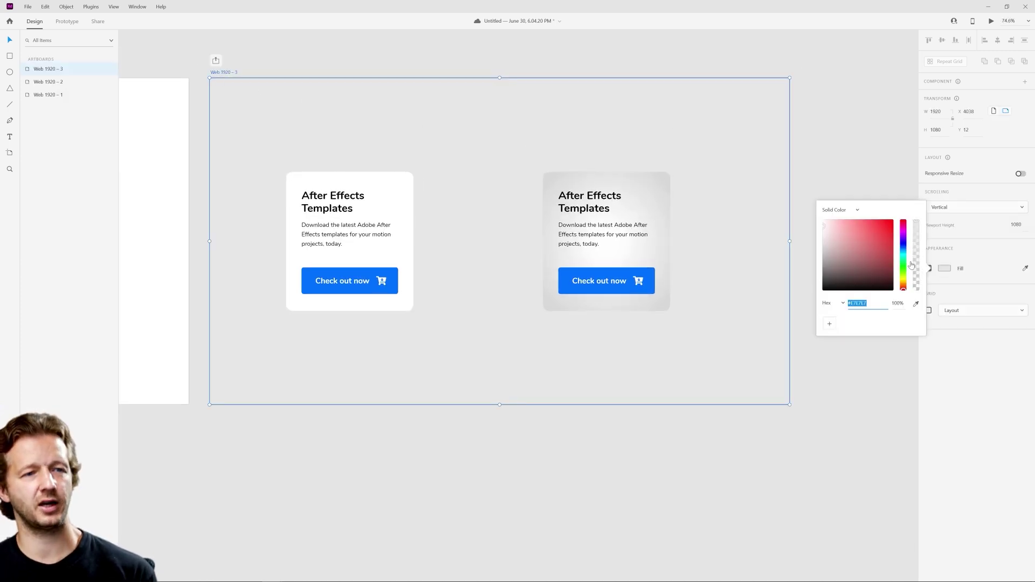
pyautogui.click(785, 231)
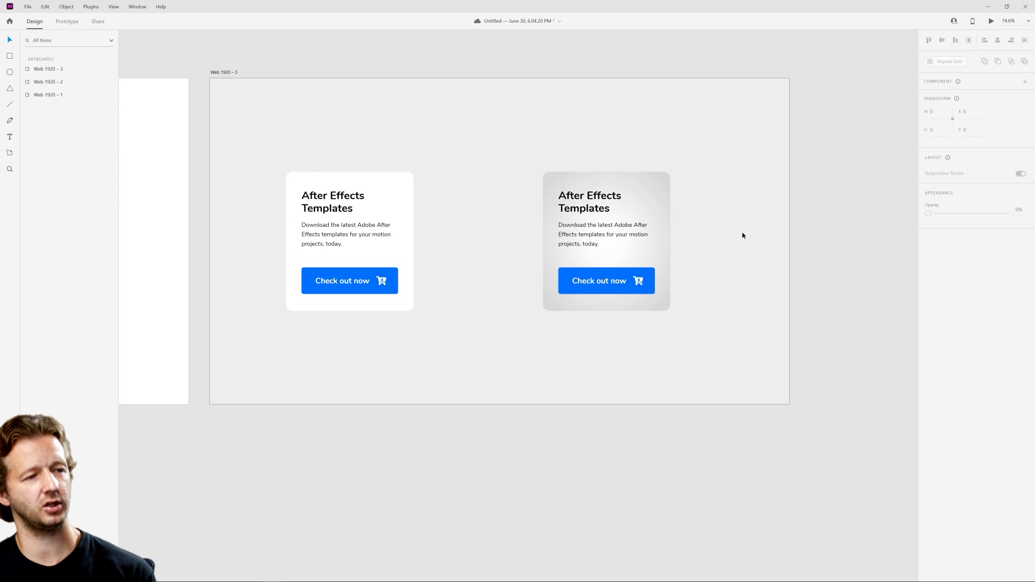
# Move the gradient card left and the white card right to tighten their gap
pyautogui.moveTo(509, 157); pyautogui.dragTo(742, 371)
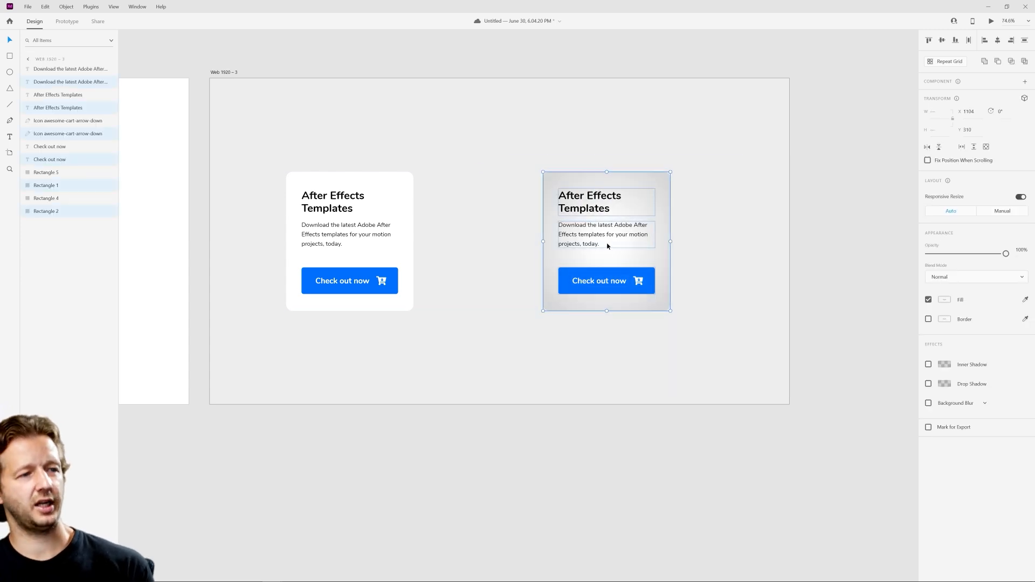
pyautogui.moveTo(606, 242); pyautogui.dragTo(578, 243)
pyautogui.moveTo(281, 139); pyautogui.dragTo(429, 358)
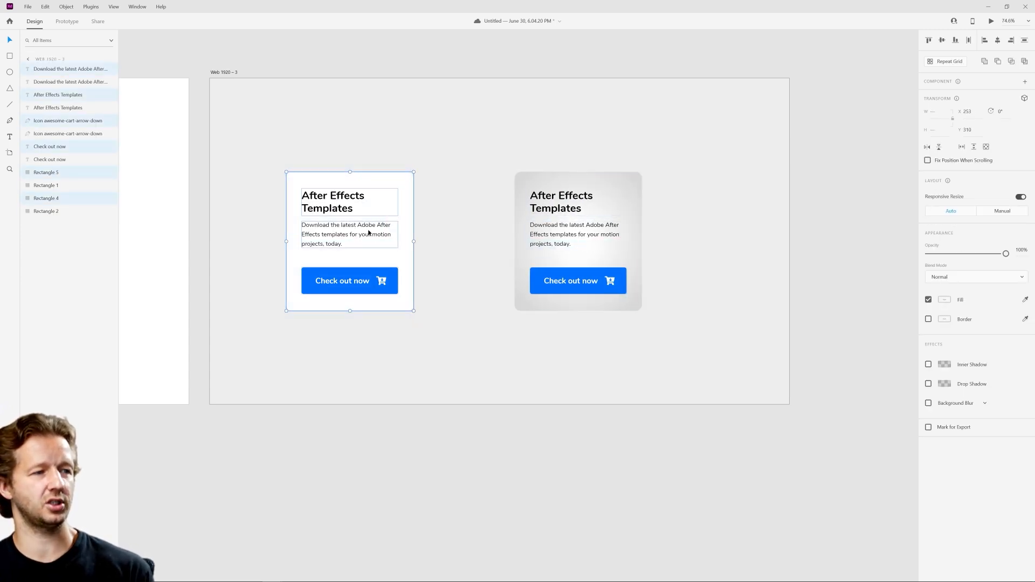
pyautogui.moveTo(350, 243); pyautogui.dragTo(371, 243)
pyautogui.click(437, 122)
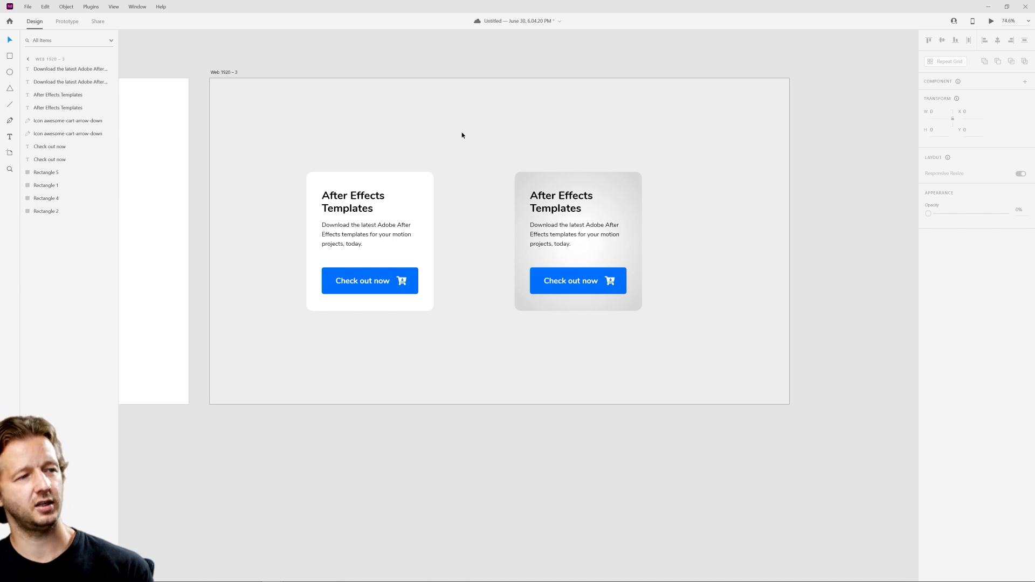
# Duplicate the third artboard into a fourth and delete its white card
pyautogui.click(221, 73)
pyautogui.hotkey('ctrl', 'd')
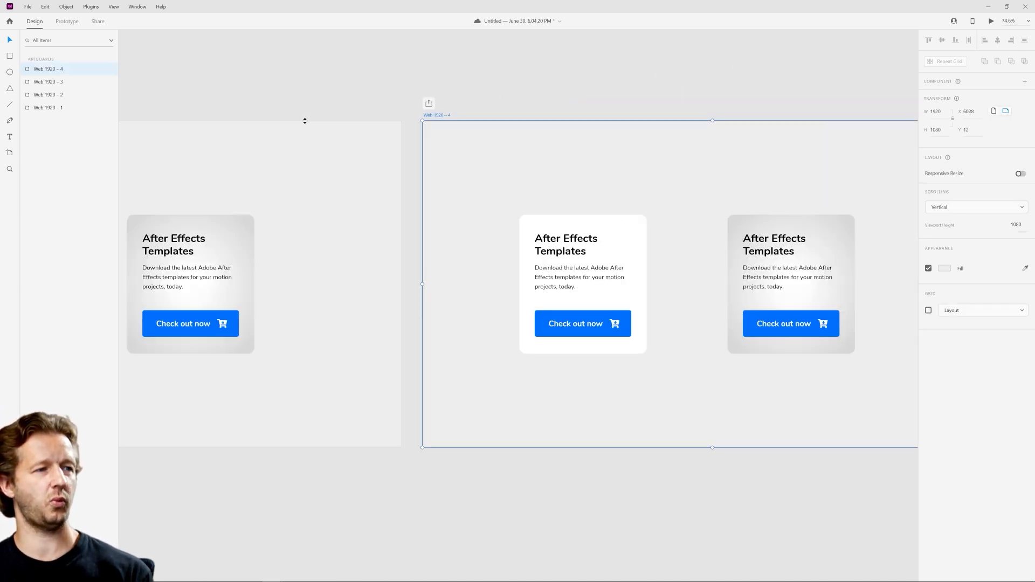
pyautogui.click(321, 177)
pyautogui.hscroll(-5, 320, 177)
pyautogui.moveTo(413, 169); pyautogui.dragTo(623, 350)
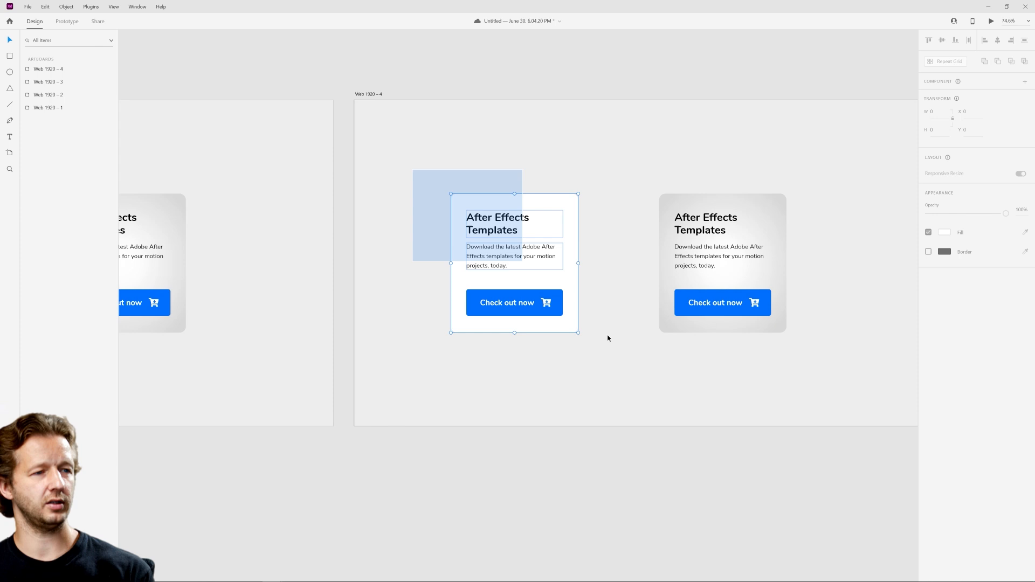
pyautogui.press('Delete')
pyautogui.hscroll(3, 622, 192)
# Centre the gradient card and duplicate it into a row of three evenly spaced cards
pyautogui.moveTo(534, 142); pyautogui.dragTo(742, 348)
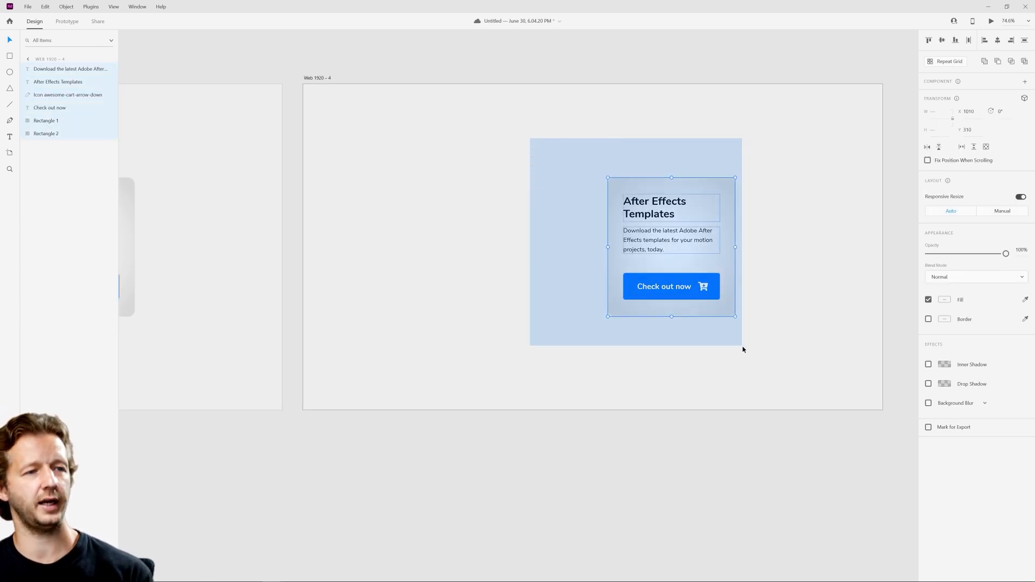
pyautogui.moveTo(695, 276)
pyautogui.mouseDown()
pyautogui.moveTo(440, 259)
pyautogui.moveTo(748, 254)
pyautogui.mouseUp()
pyautogui.hotkey('ctrl', 'd')
pyautogui.hotkey('ctrl', 'd')
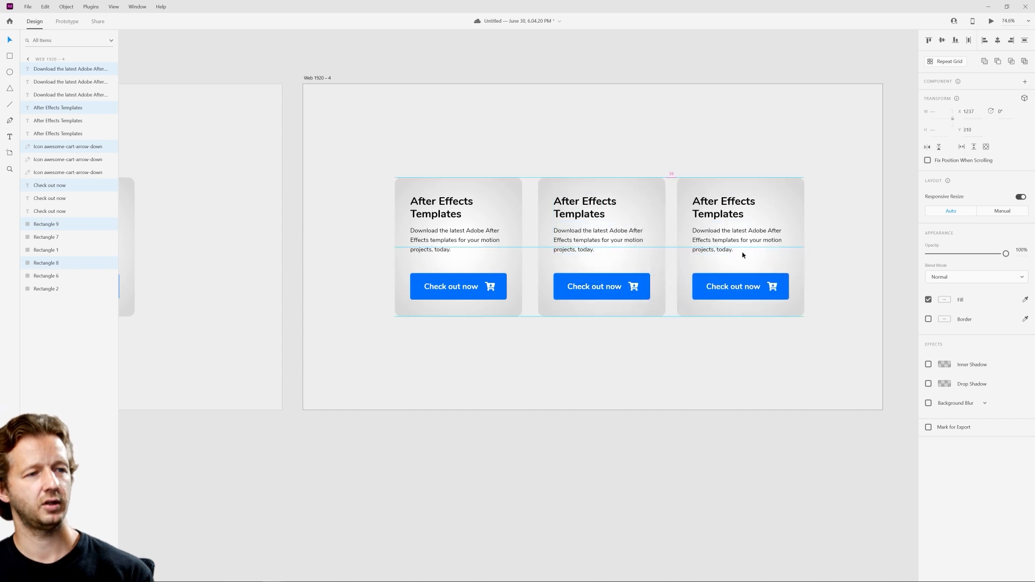
pyautogui.click(717, 390)
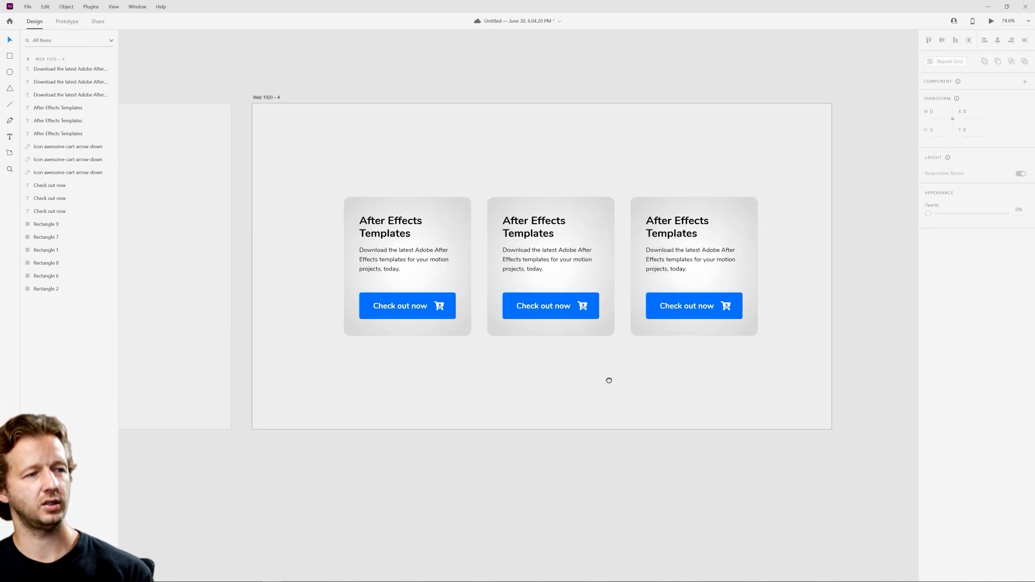
pyautogui.moveTo(677, 365); pyautogui.dragTo(562, 351)
pyautogui.scroll(2, 562, 350)
pyautogui.scroll(-2, 562, 350)
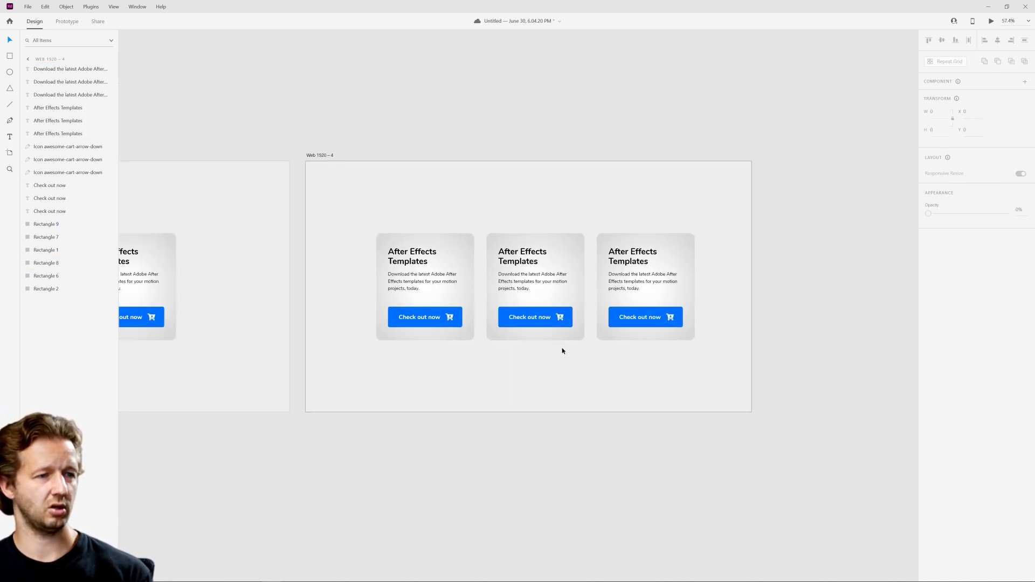
pyautogui.scroll(-2, 562, 350)
pyautogui.scroll(1, 562, 350)
pyautogui.scroll(2, 562, 351)
pyautogui.scroll(2, 562, 350)
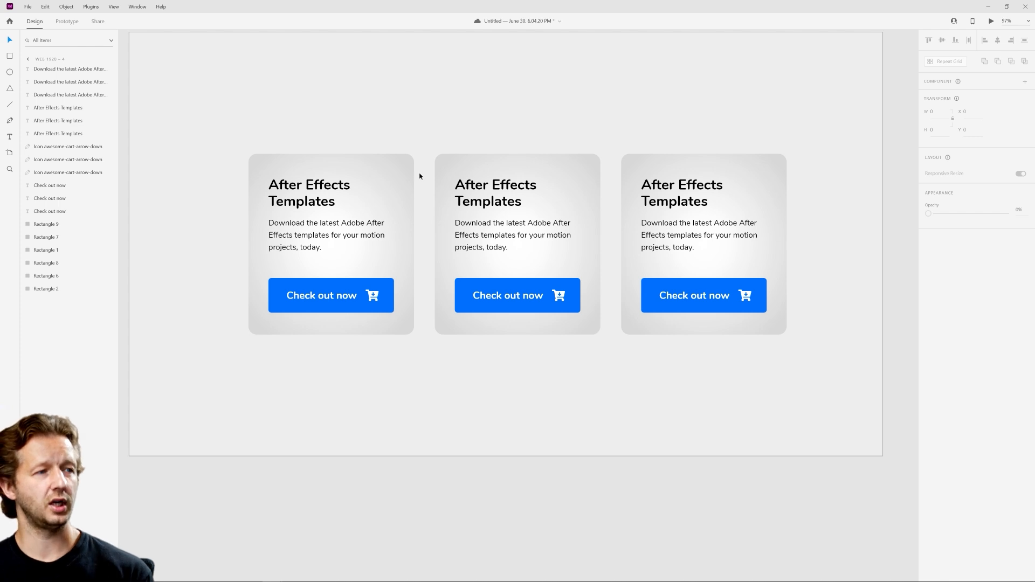
pyautogui.click(403, 183)
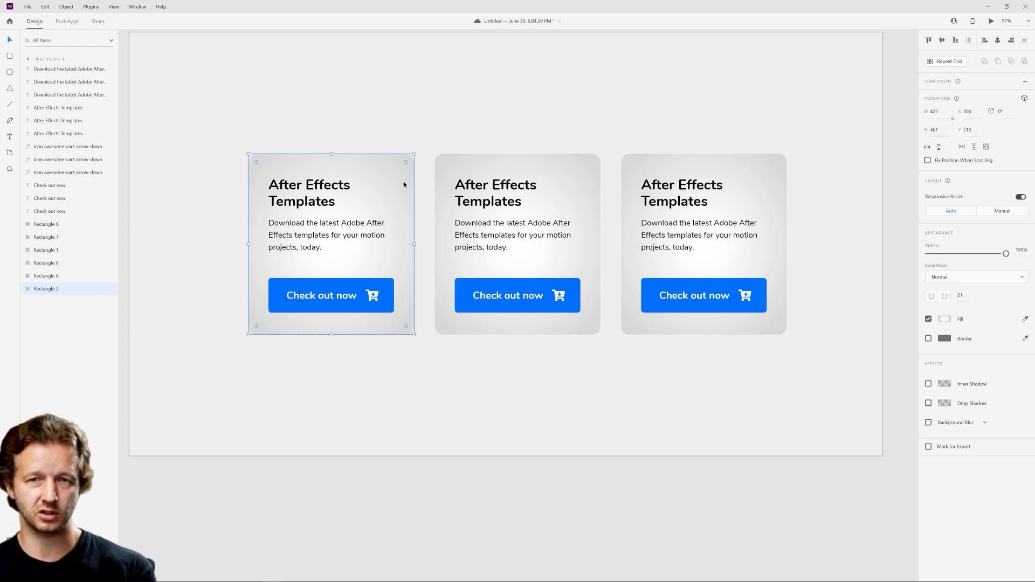
pyautogui.click(455, 108)
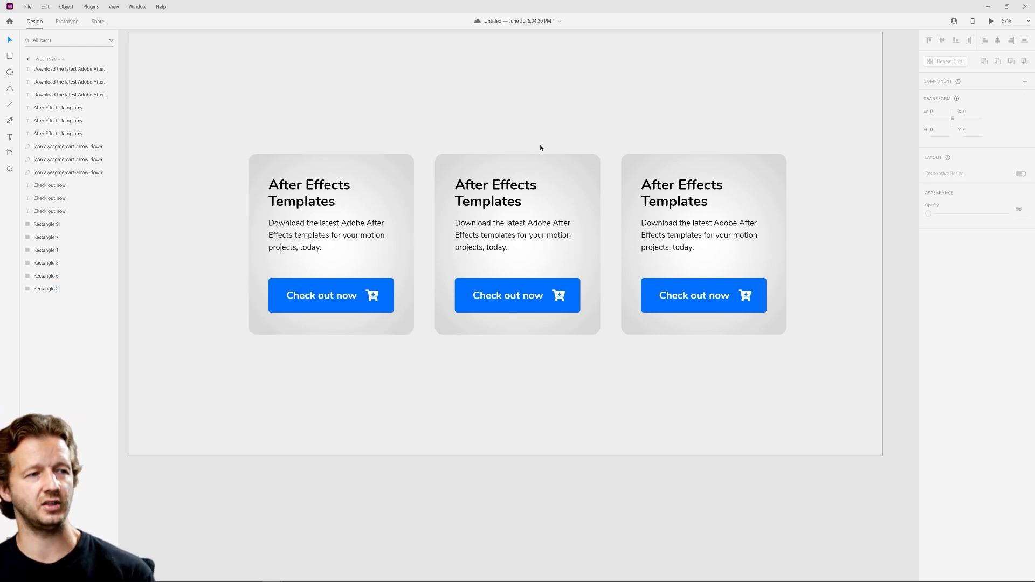
pyautogui.scroll(-3, 455, 107)
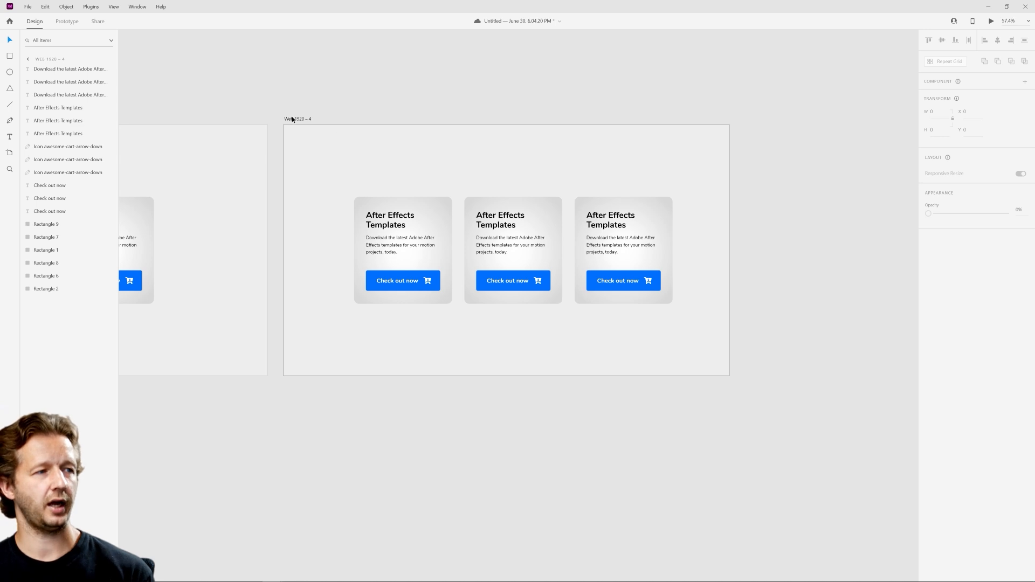
# Duplicate the fourth artboard into a fifth and delete its two right-hand cards
pyautogui.click(296, 121)
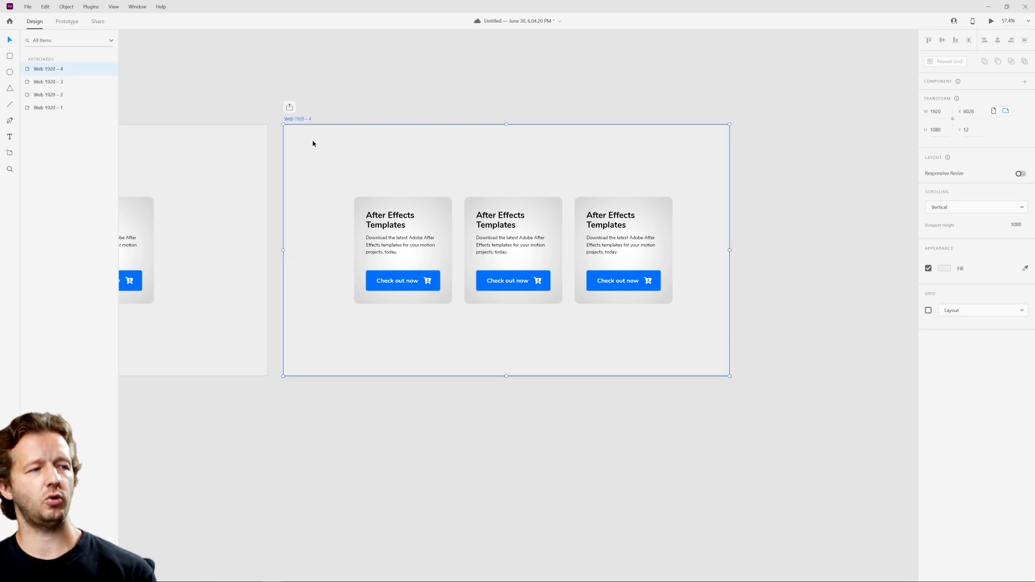
pyautogui.hotkey('ctrl', 'd')
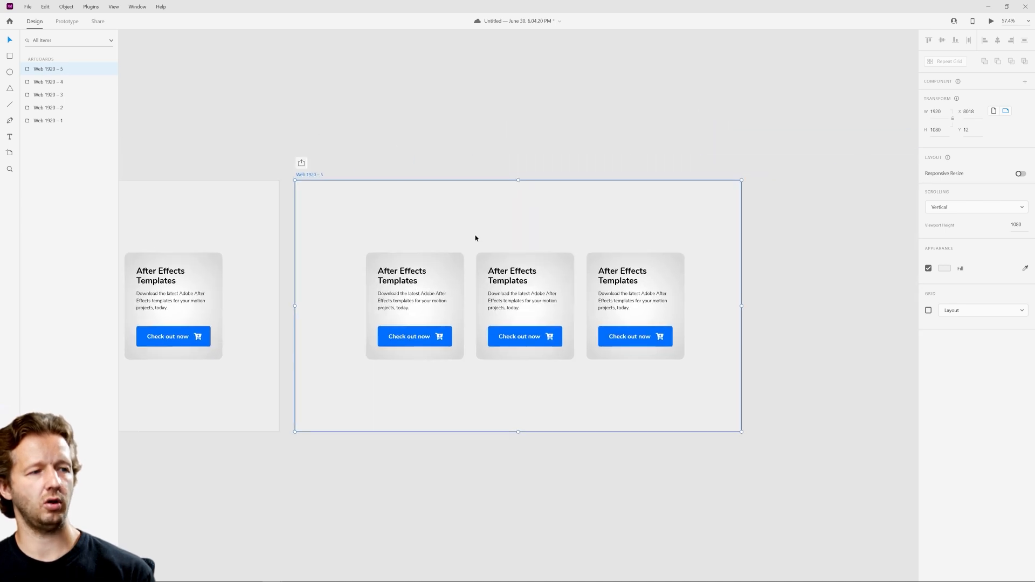
pyautogui.moveTo(476, 237); pyautogui.dragTo(688, 406)
pyautogui.press('Delete')
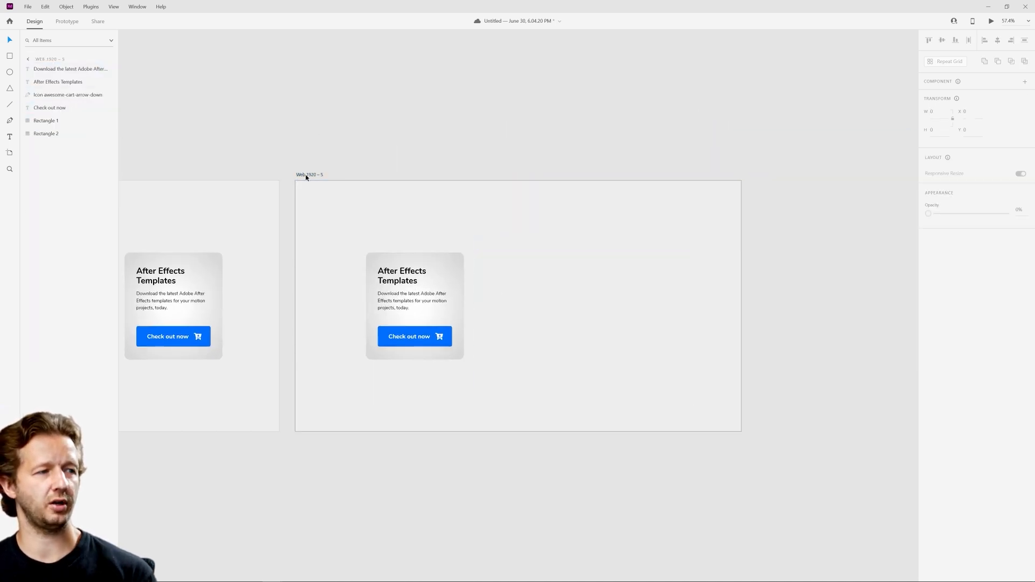
# Set the fifth artboard's background fill to a dark charcoal grey
pyautogui.click(306, 175)
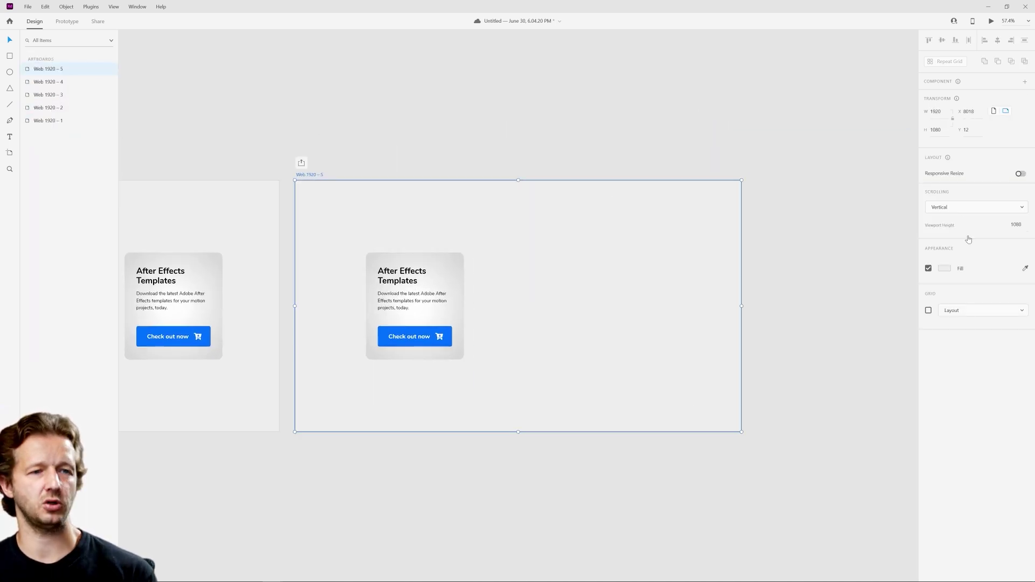
pyautogui.click(941, 269)
pyautogui.moveTo(904, 262); pyautogui.dragTo(902, 251)
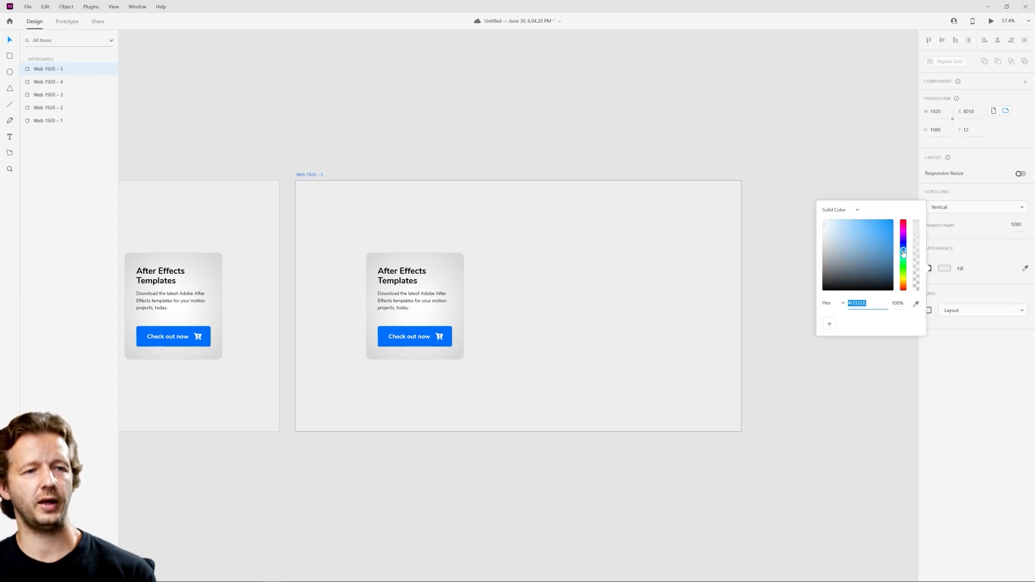
pyautogui.click(833, 280)
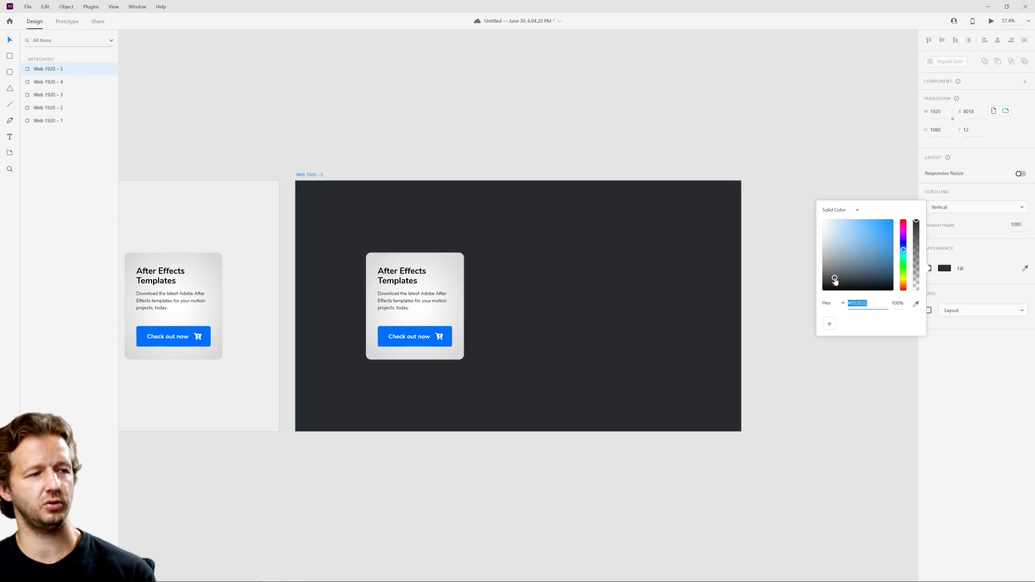
pyautogui.click(580, 310)
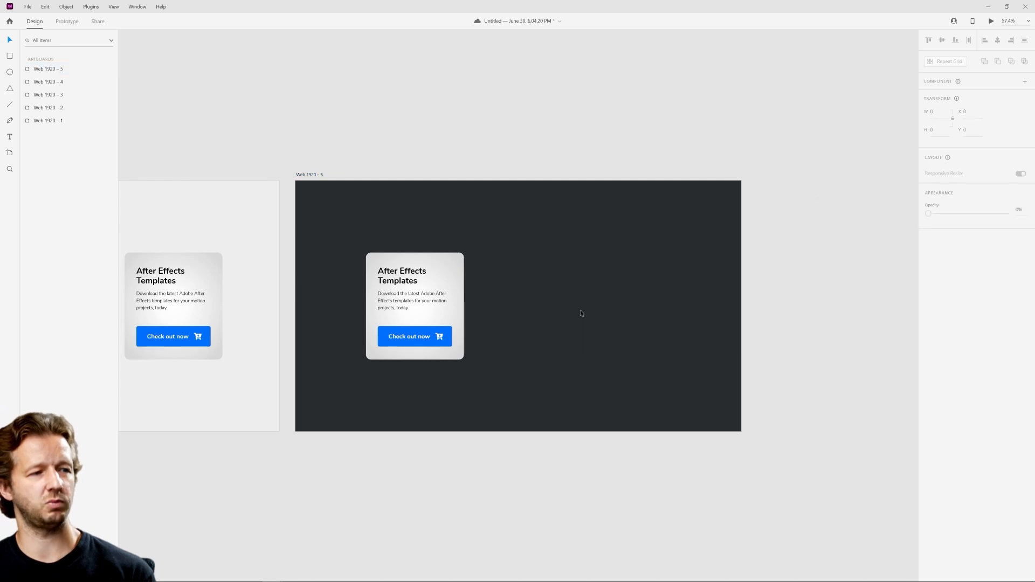
pyautogui.scroll(5, 453, 268)
pyautogui.scroll(3, 453, 242)
# Switch the card's fill from Radial Gradient to Solid Color #343434
pyautogui.click(444, 193)
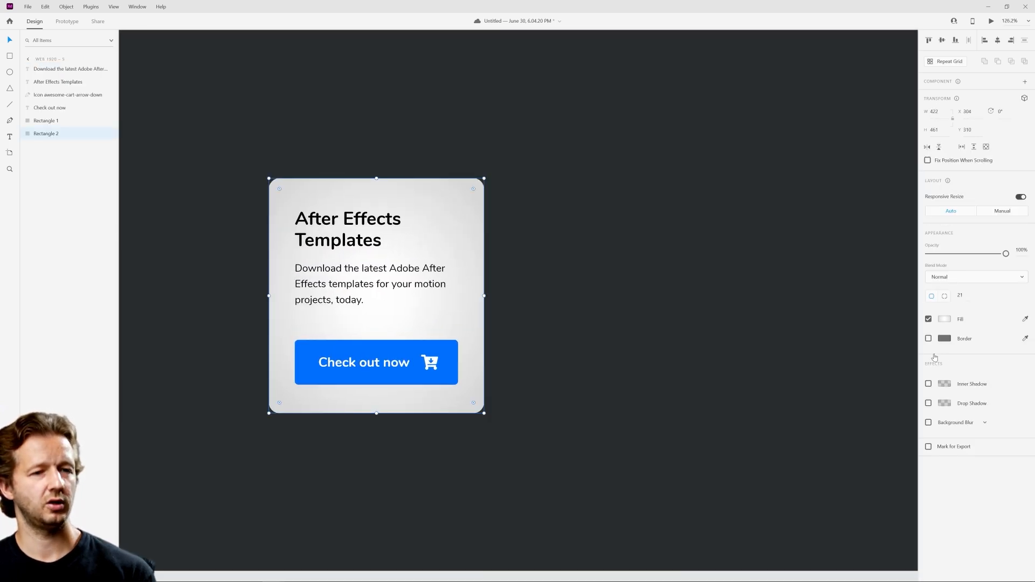
pyautogui.click(945, 321)
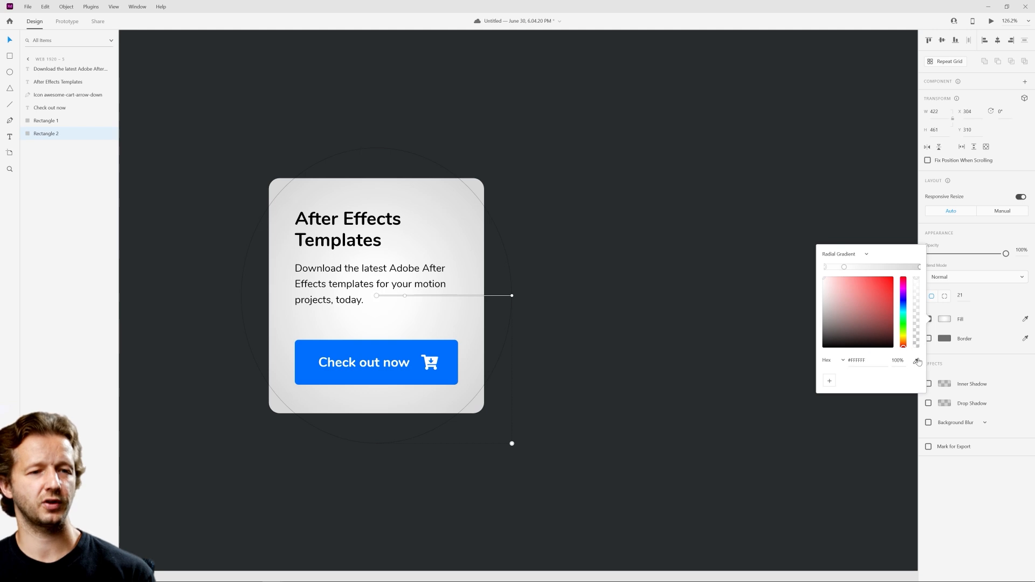
pyautogui.click(842, 254)
pyautogui.moveTo(832, 332); pyautogui.dragTo(834, 326)
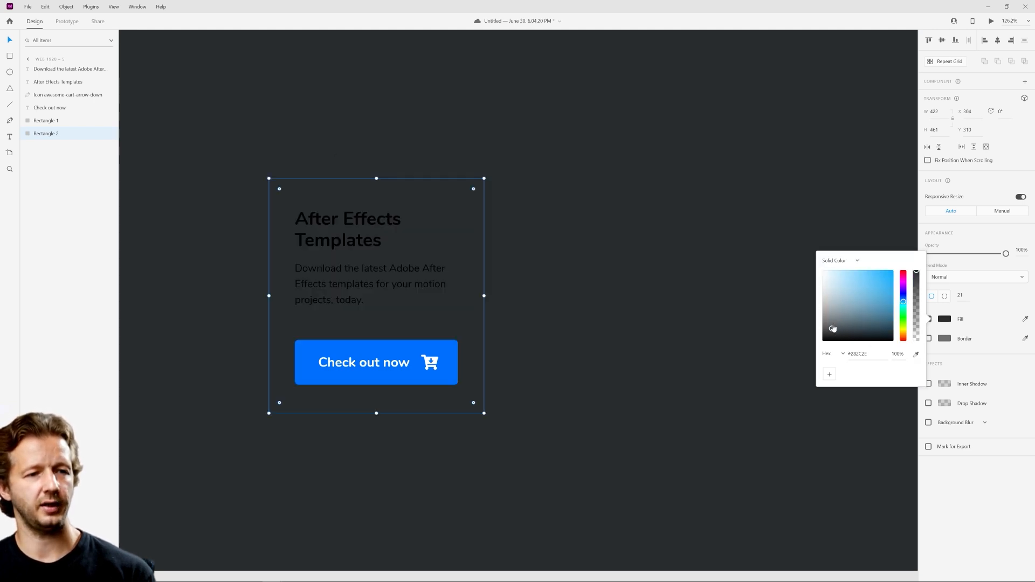
pyautogui.click(320, 221)
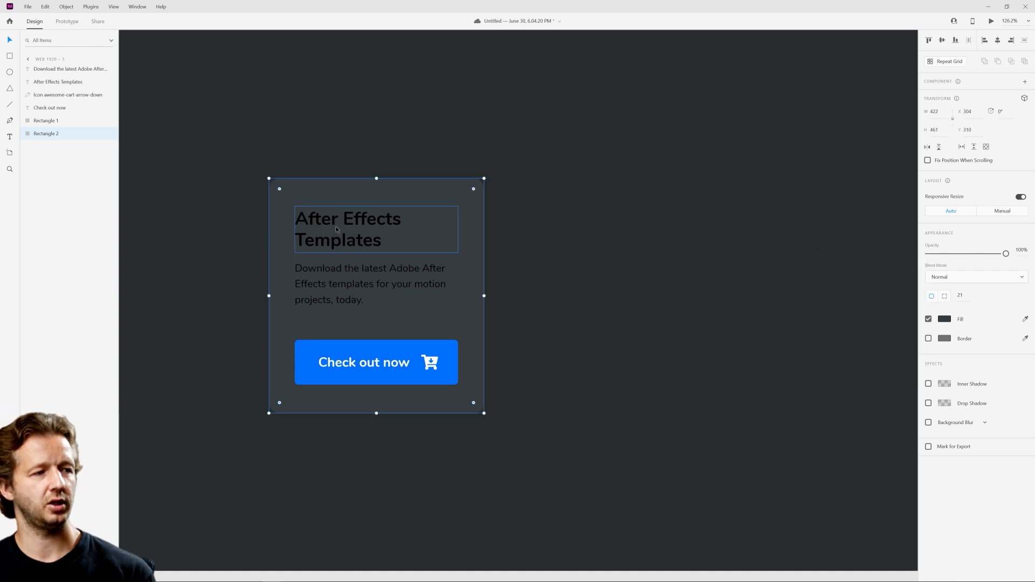
# Make the card's title and description text white
pyautogui.keyDown('shift'); pyautogui.click(348, 276); pyautogui.keyUp('shift')
pyautogui.click(945, 415)
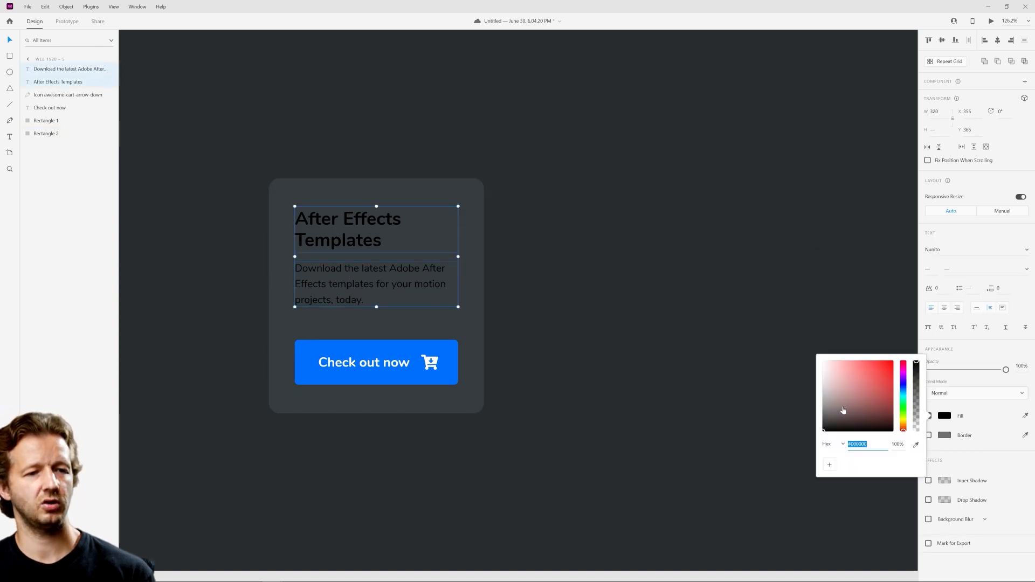
pyautogui.click(859, 409)
pyautogui.click(647, 316)
# Recolour only the description text to grey-blue #8DAAB9
pyautogui.click(372, 283)
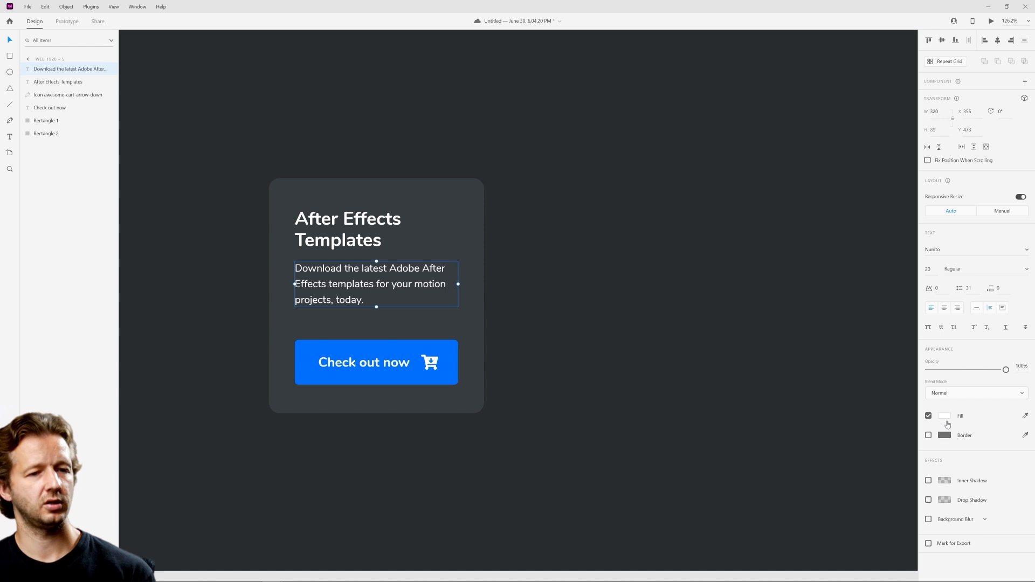
pyautogui.click(945, 415)
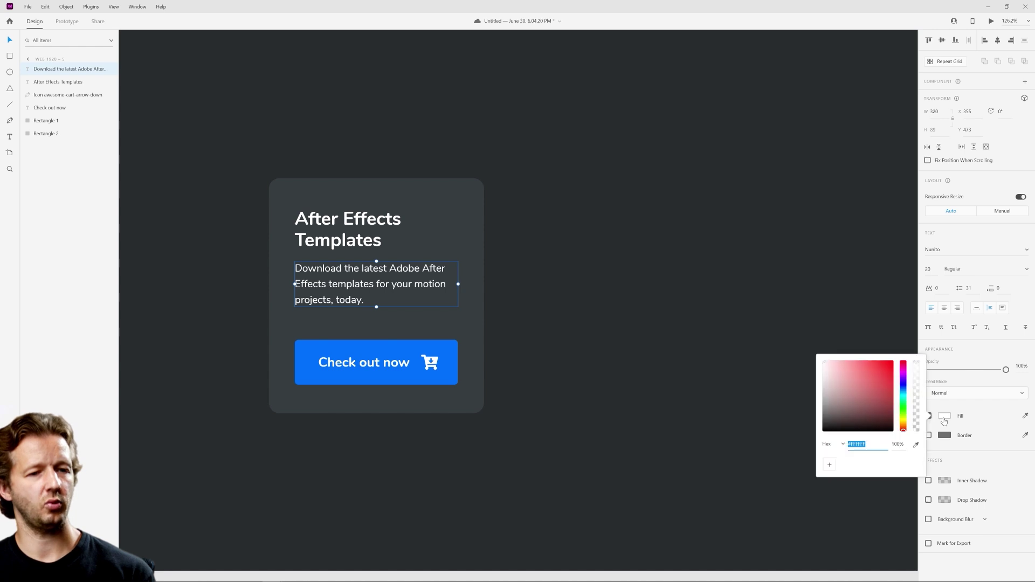
pyautogui.click(915, 444)
pyautogui.click(754, 335)
pyautogui.moveTo(843, 386); pyautogui.dragTo(836, 378)
pyautogui.click(669, 245)
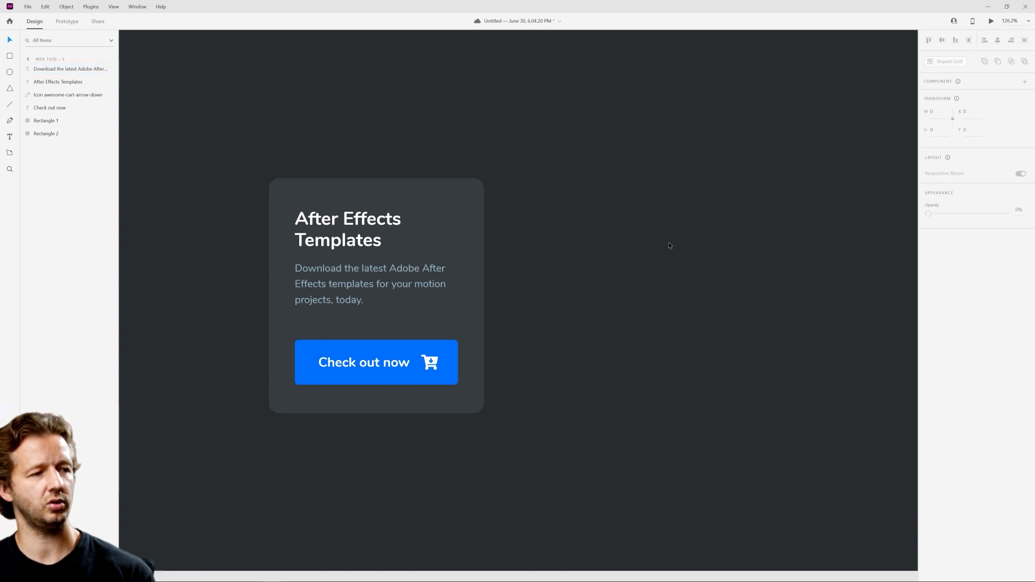
pyautogui.scroll(-5, 600, 240)
pyautogui.scroll(2, 600, 240)
pyautogui.scroll(2, 601, 239)
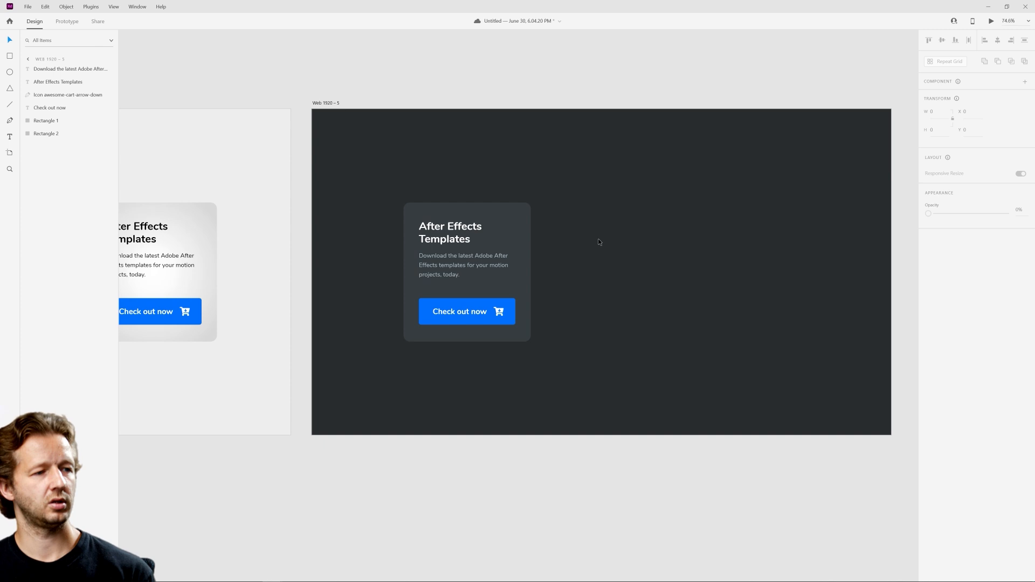
pyautogui.moveTo(626, 243); pyautogui.dragTo(508, 253)
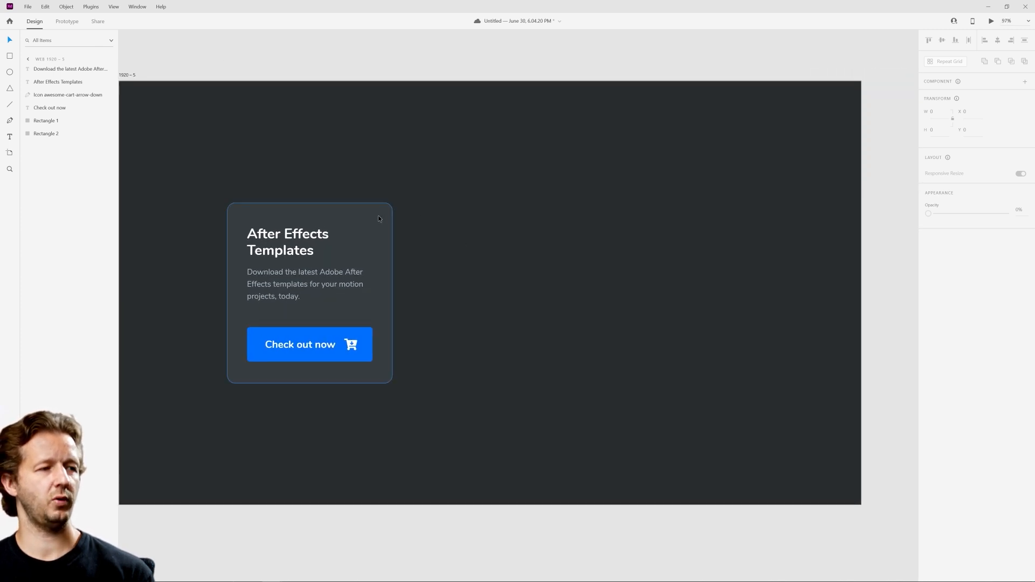
# Give the card rectangle a radial gradient fill, stretched beyond the card and centred near its top
pyautogui.click(378, 215)
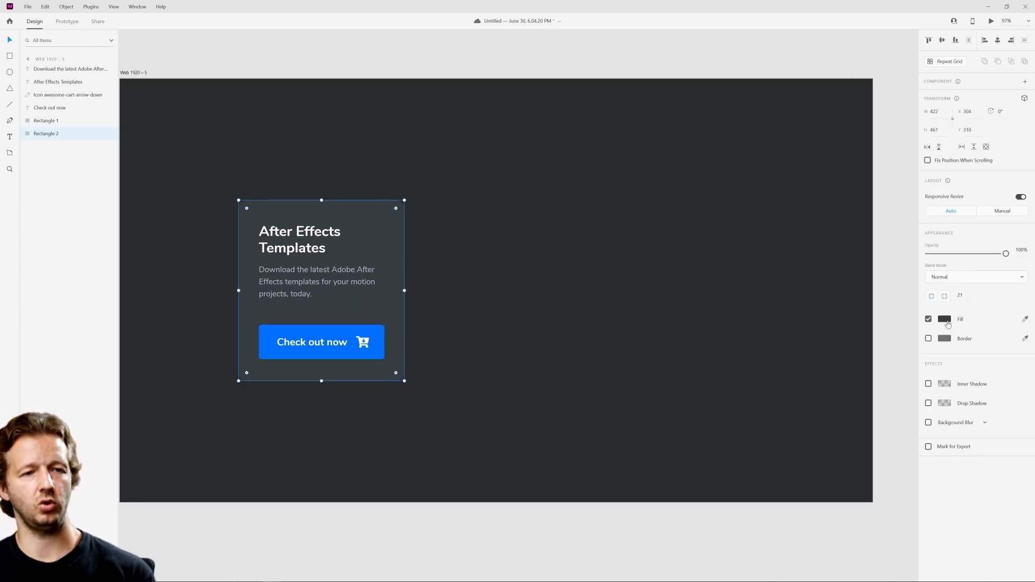
pyautogui.click(945, 319)
pyautogui.click(855, 260)
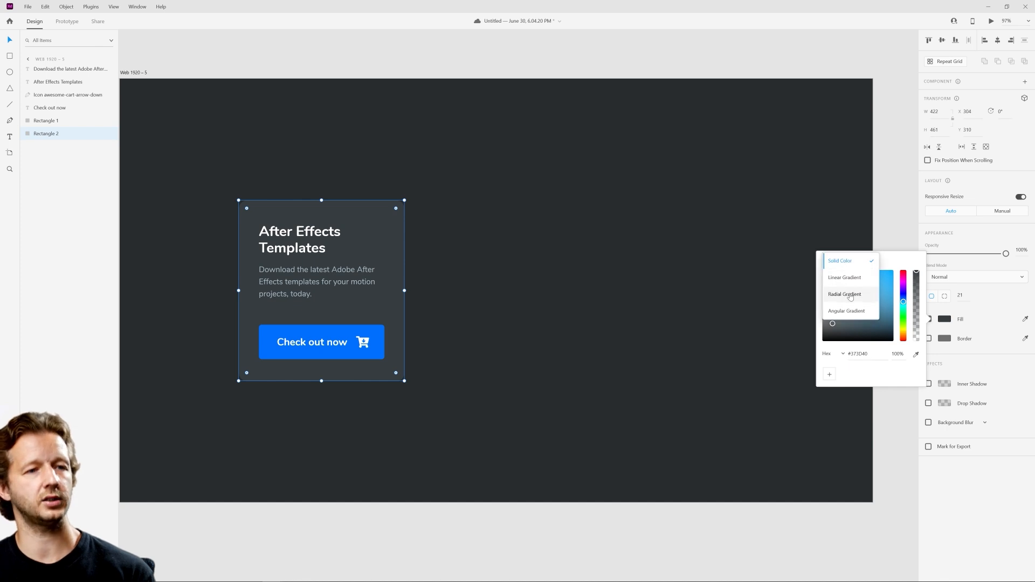
pyautogui.click(849, 295)
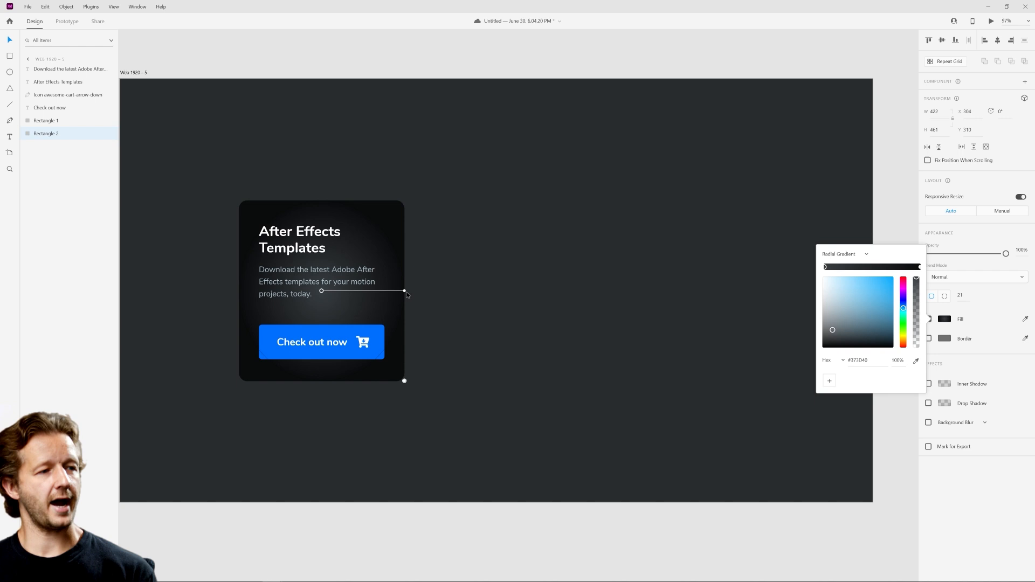
pyautogui.moveTo(405, 292)
pyautogui.mouseDown()
pyautogui.moveTo(526, 288)
pyautogui.moveTo(441, 291)
pyautogui.moveTo(504, 288)
pyautogui.mouseUp()
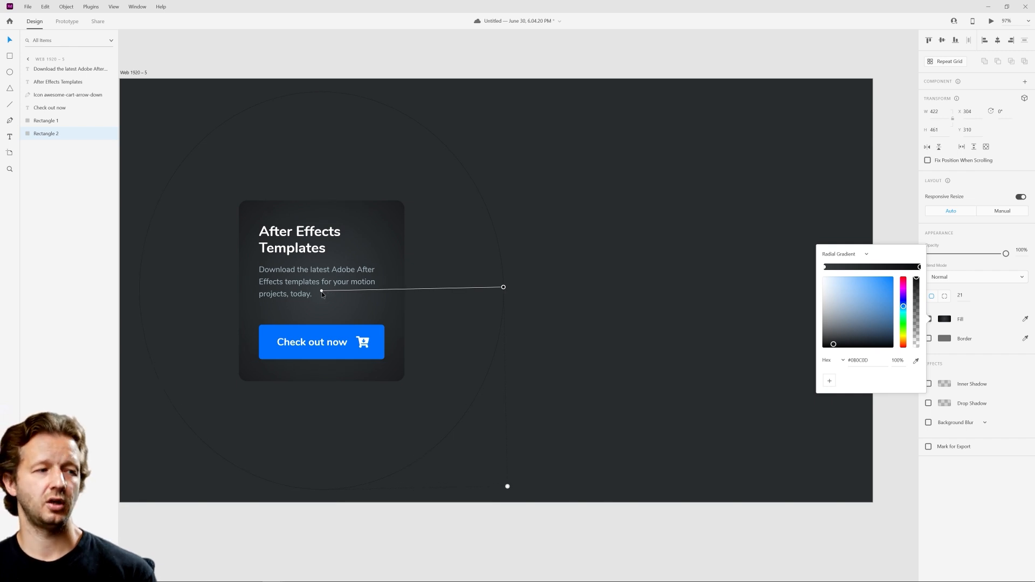
pyautogui.moveTo(322, 291)
pyautogui.mouseDown()
pyautogui.moveTo(322, 206)
pyautogui.moveTo(310, 218)
pyautogui.mouseUp()
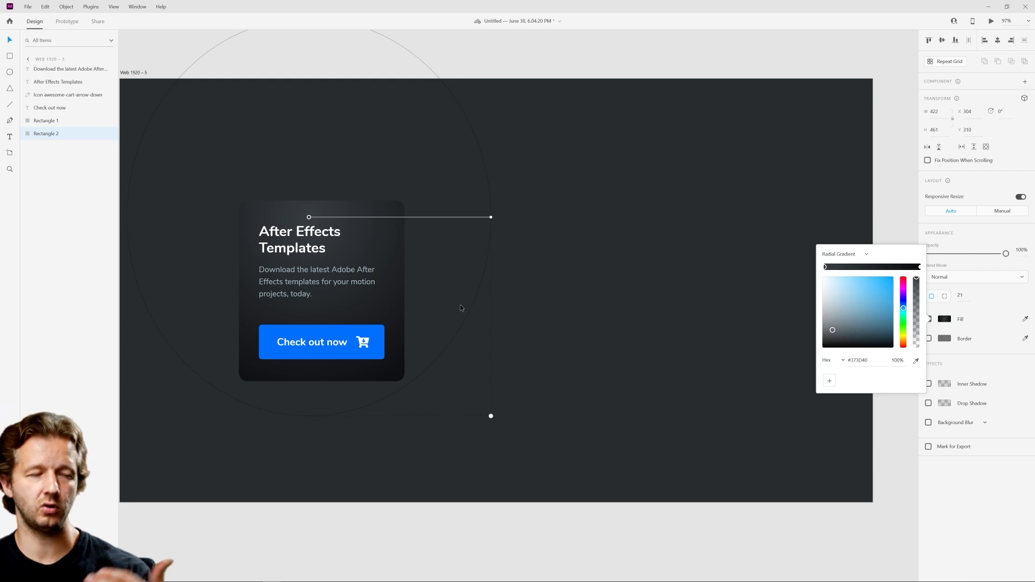
pyautogui.click(558, 329)
# Lighten the card gradient's outer colour stop slightly so it blends into the background
pyautogui.click(389, 252)
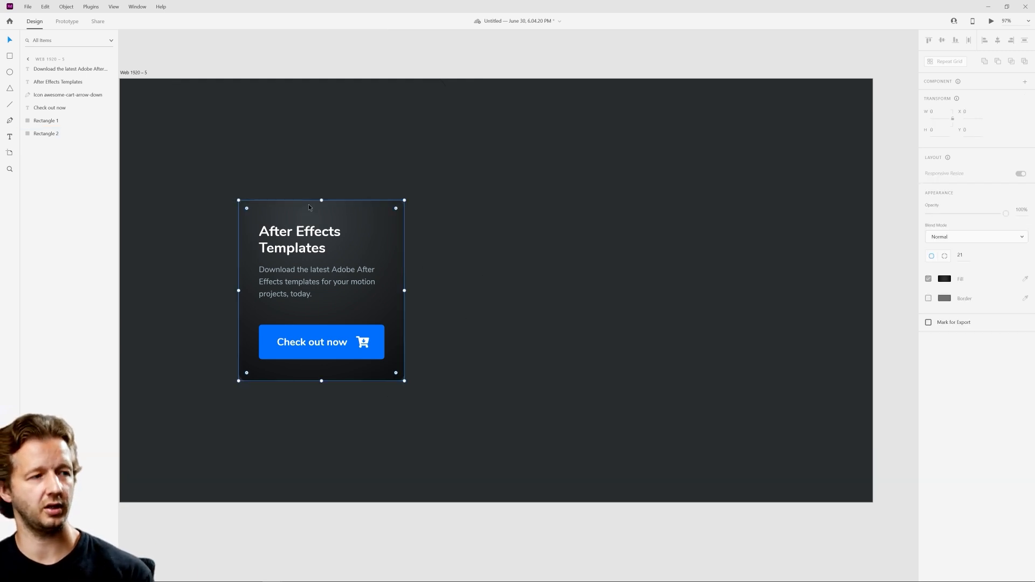
pyautogui.click(944, 319)
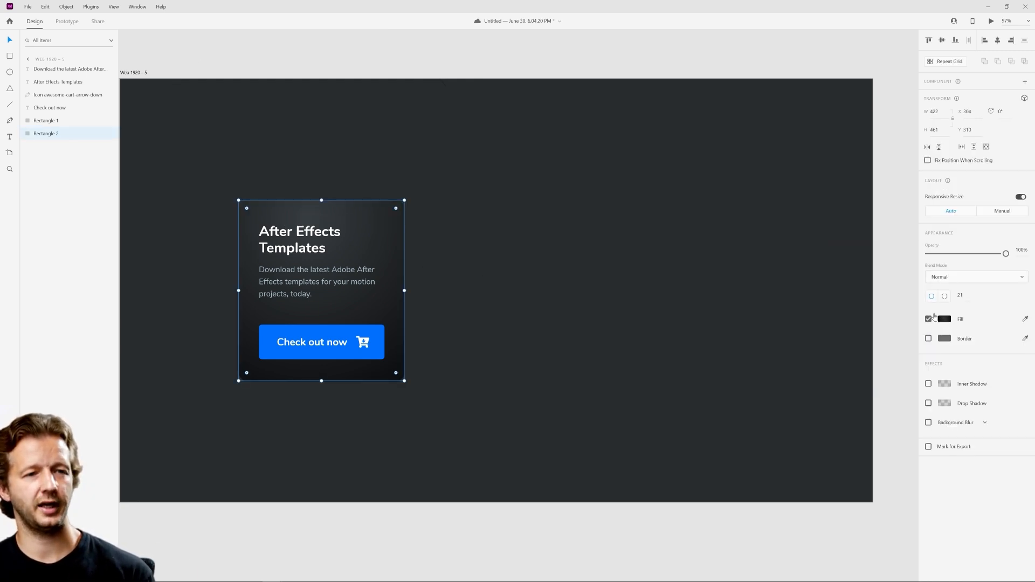
pyautogui.click(939, 320)
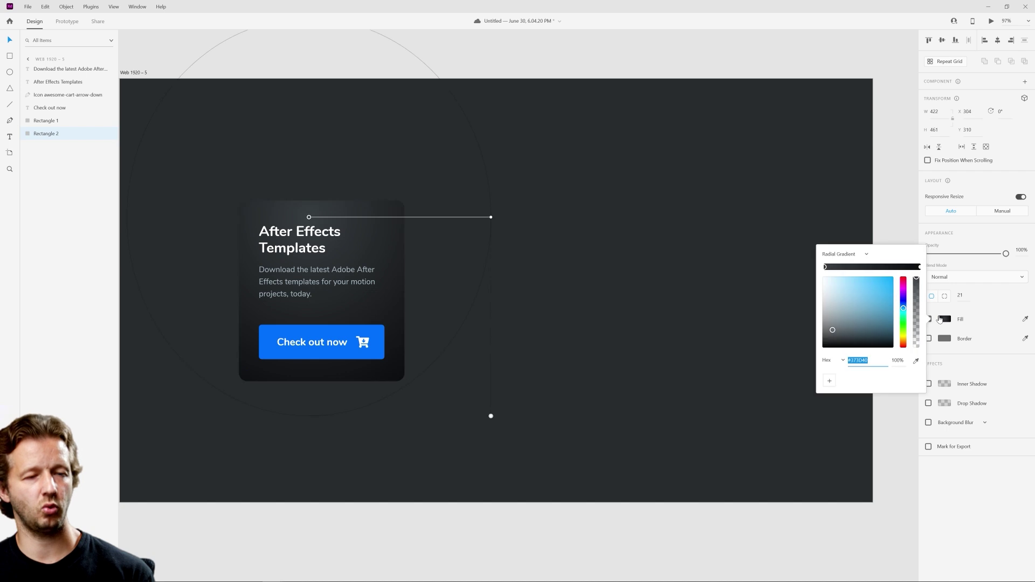
pyautogui.click(918, 267)
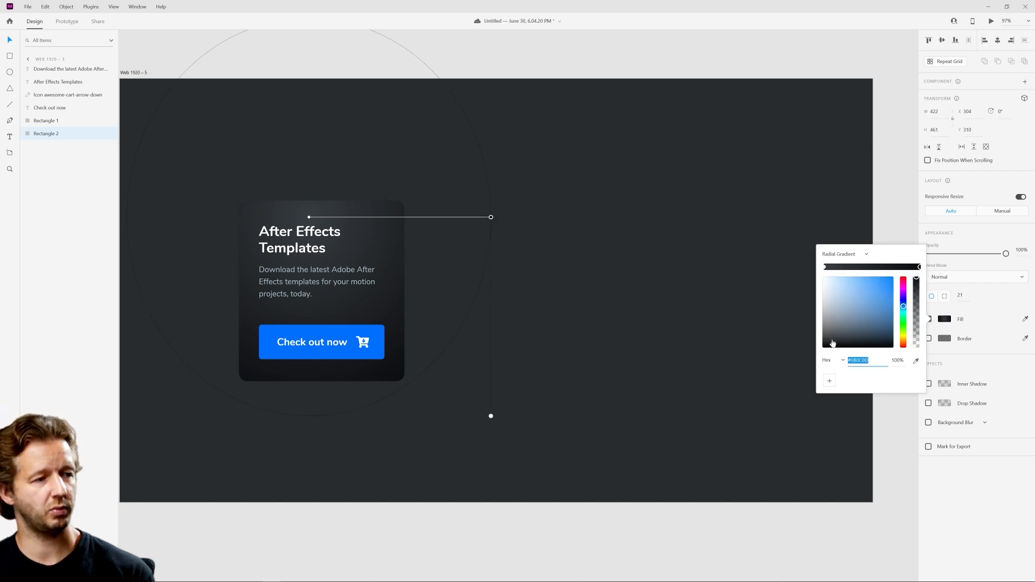
pyautogui.moveTo(833, 343); pyautogui.dragTo(830, 339)
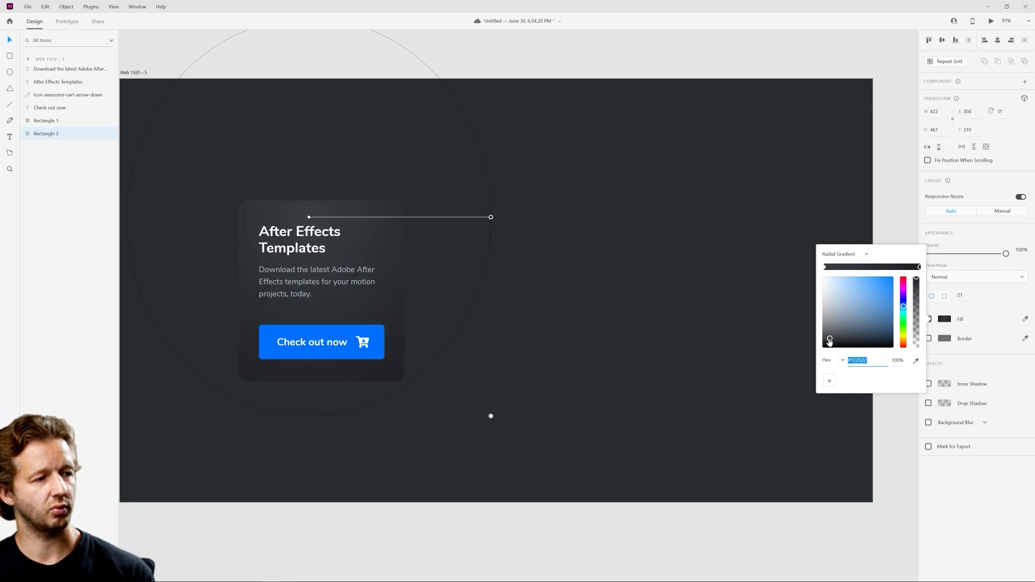
pyautogui.click(604, 256)
pyautogui.scroll(-5, 518, 268)
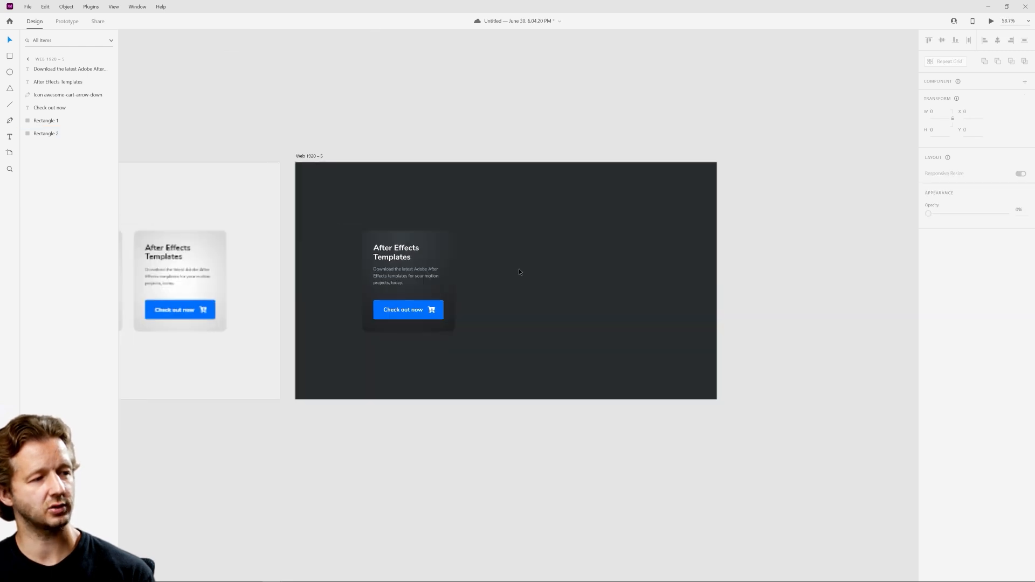
pyautogui.scroll(5, 528, 280)
pyautogui.scroll(-1, 510, 254)
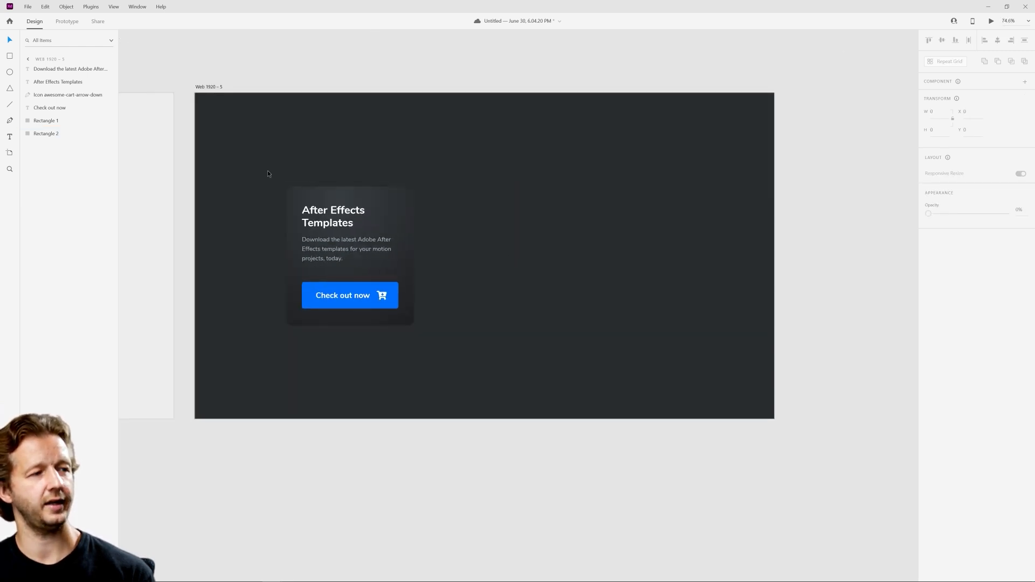
# Repeat Grid the card (Ctrl+R) into a row of three with wider gaps, shifted left to centre
pyautogui.moveTo(267, 170); pyautogui.dragTo(506, 366)
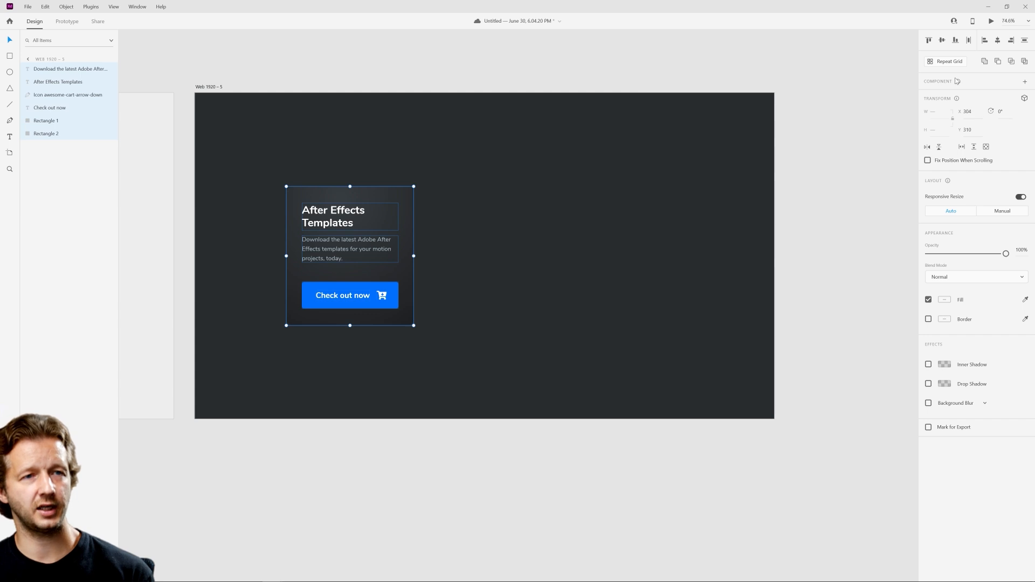
pyautogui.hotkey('ctrl', 'r')
pyautogui.moveTo(418, 253); pyautogui.dragTo(687, 256)
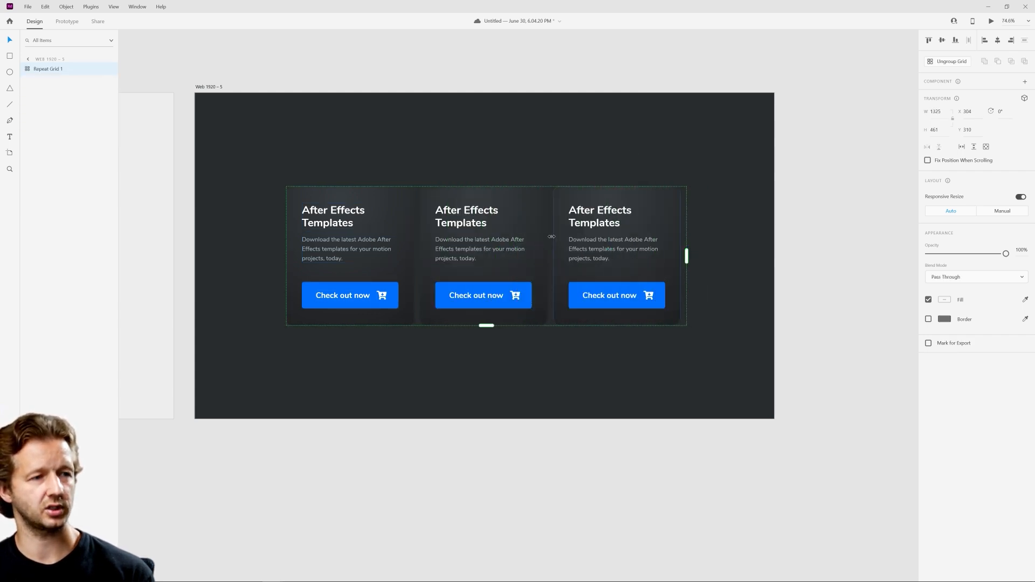
pyautogui.moveTo(551, 236); pyautogui.dragTo(562, 236)
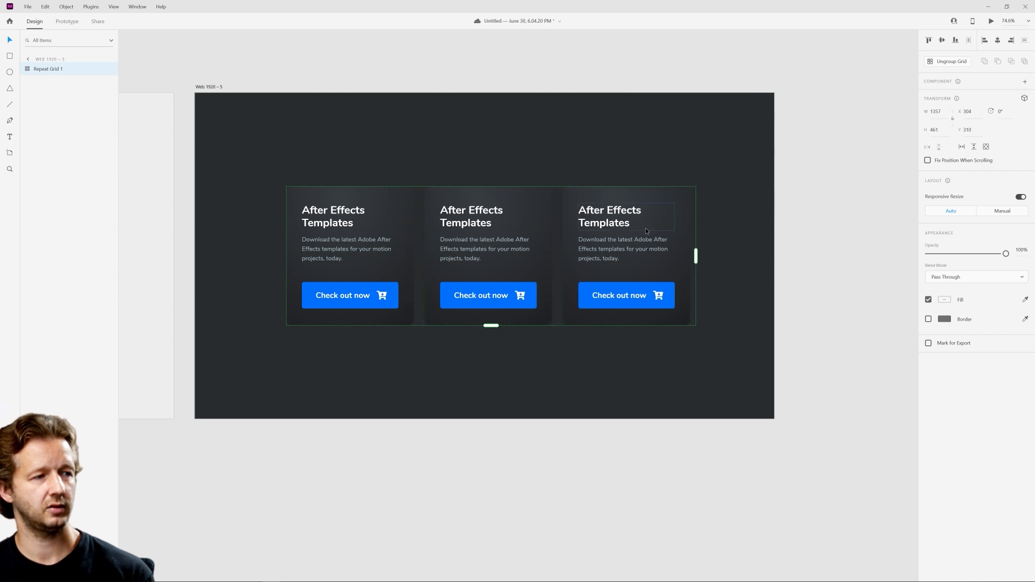
pyautogui.moveTo(645, 227); pyautogui.dragTo(633, 226)
pyautogui.click(676, 169)
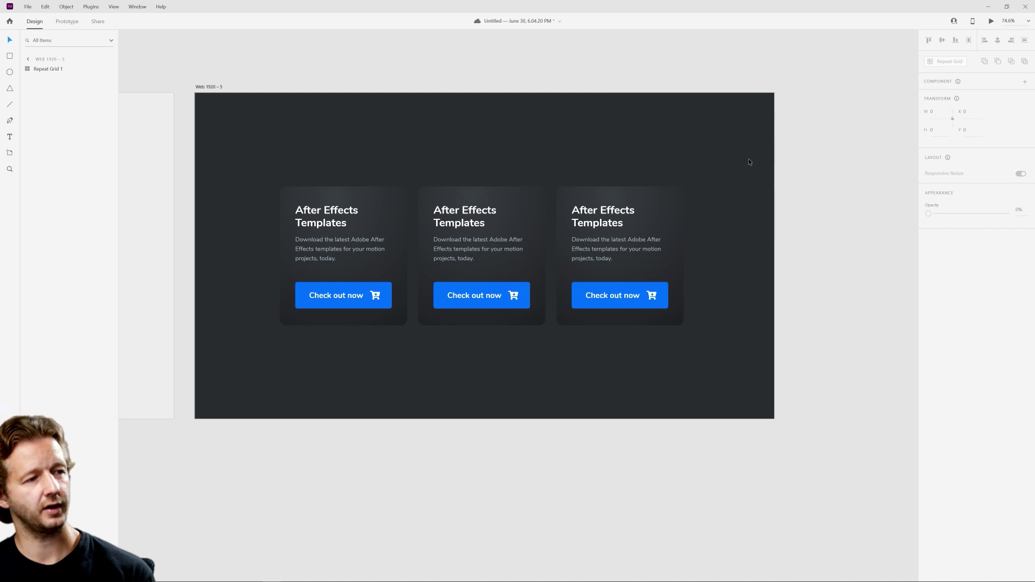
pyautogui.scroll(-3, 748, 158)
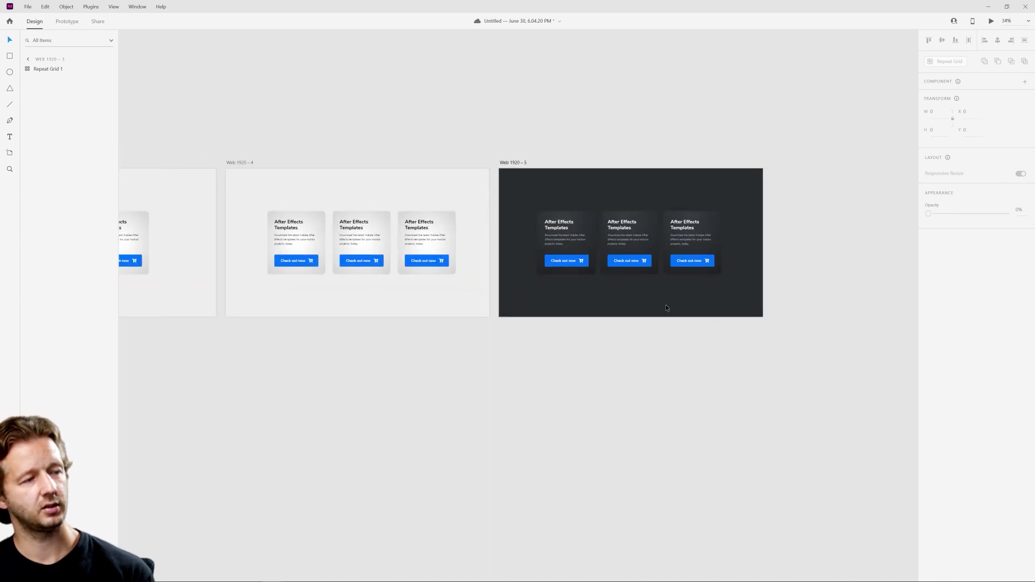
pyautogui.scroll(3, 654, 300)
pyautogui.moveTo(710, 286); pyautogui.dragTo(540, 345)
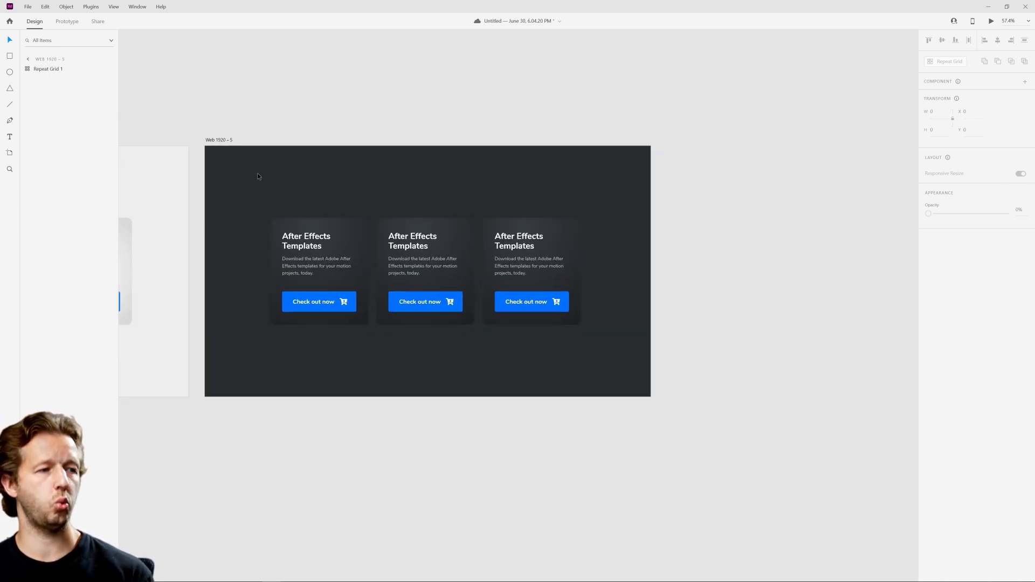
# Duplicate artboard Web 1920 – 5 (Ctrl+D) and select the new Web 1920 – 6 artboard
pyautogui.click(216, 141)
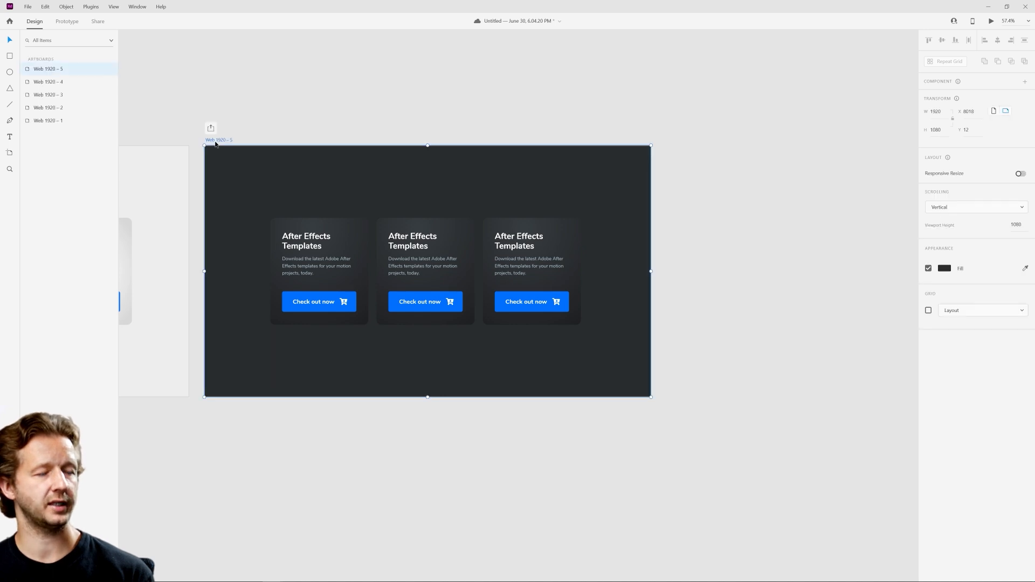
pyautogui.hotkey('ctrl', 'd')
pyautogui.scroll(4, 485, 202)
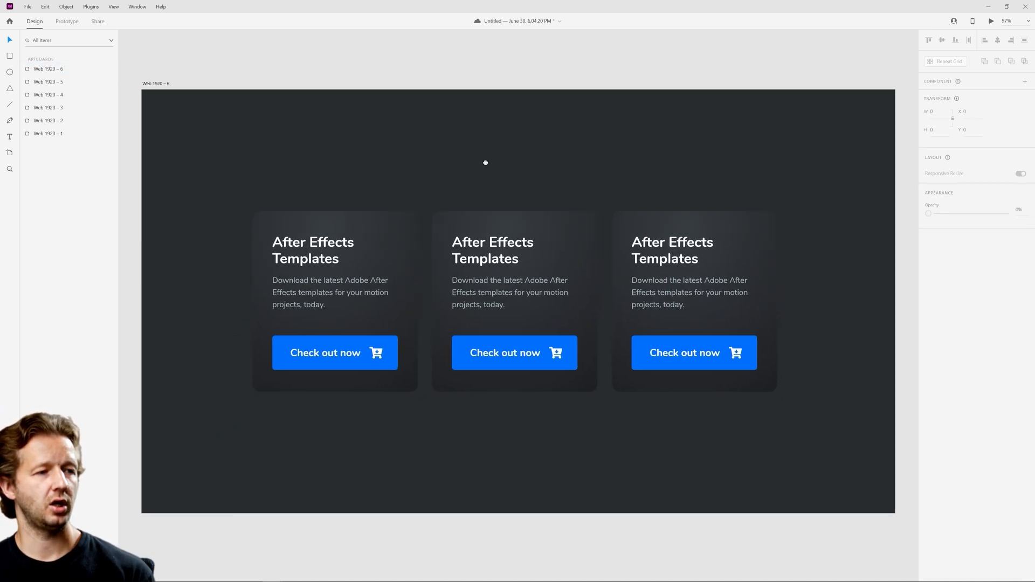
pyautogui.moveTo(552, 170); pyautogui.dragTo(676, 173)
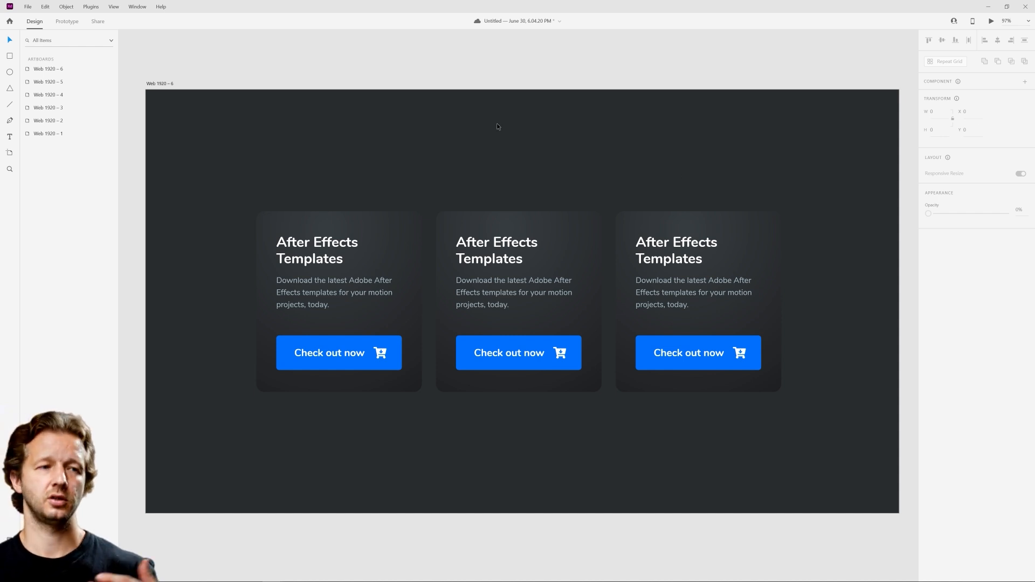
pyautogui.click(171, 100)
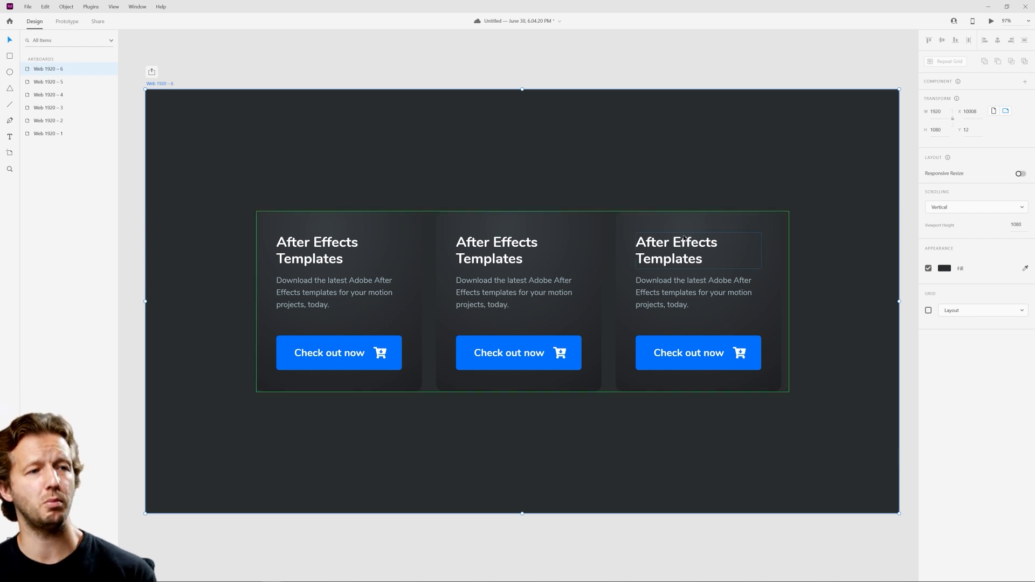
pyautogui.click(744, 224)
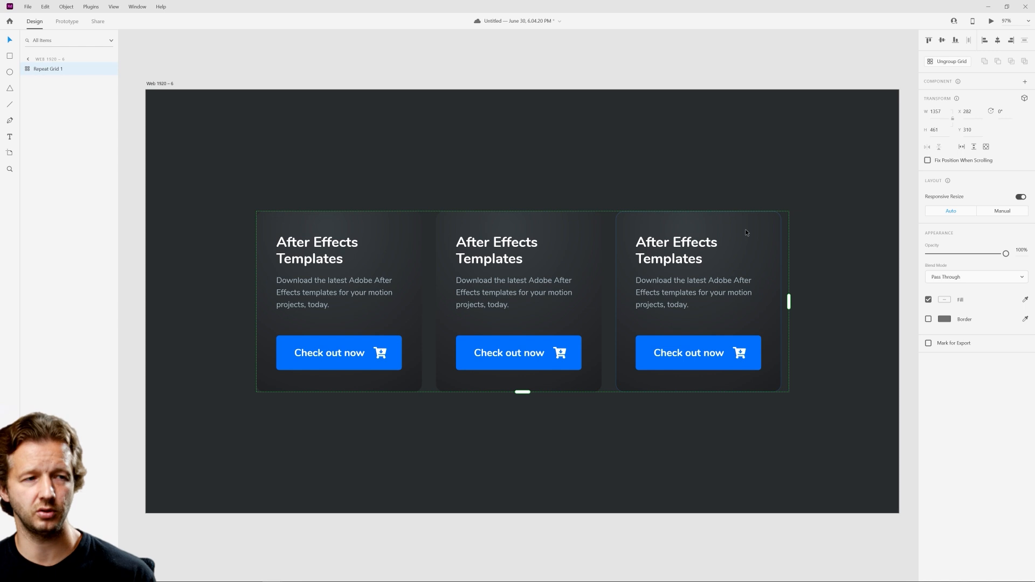
pyautogui.click(161, 83)
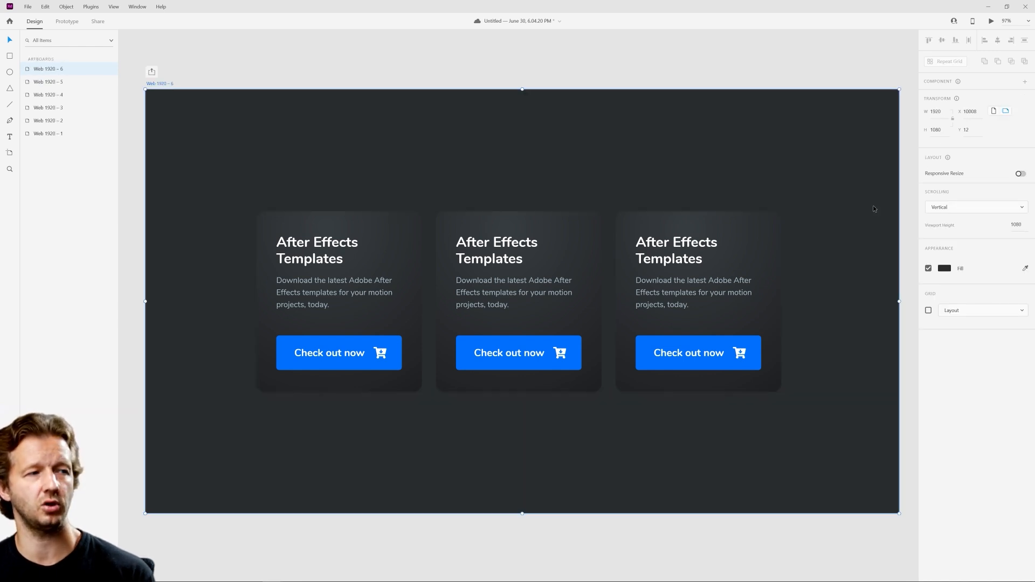
# Make the artboard background a radial gradient with a bluish-grey inner colour sampled from the canvas
pyautogui.click(944, 268)
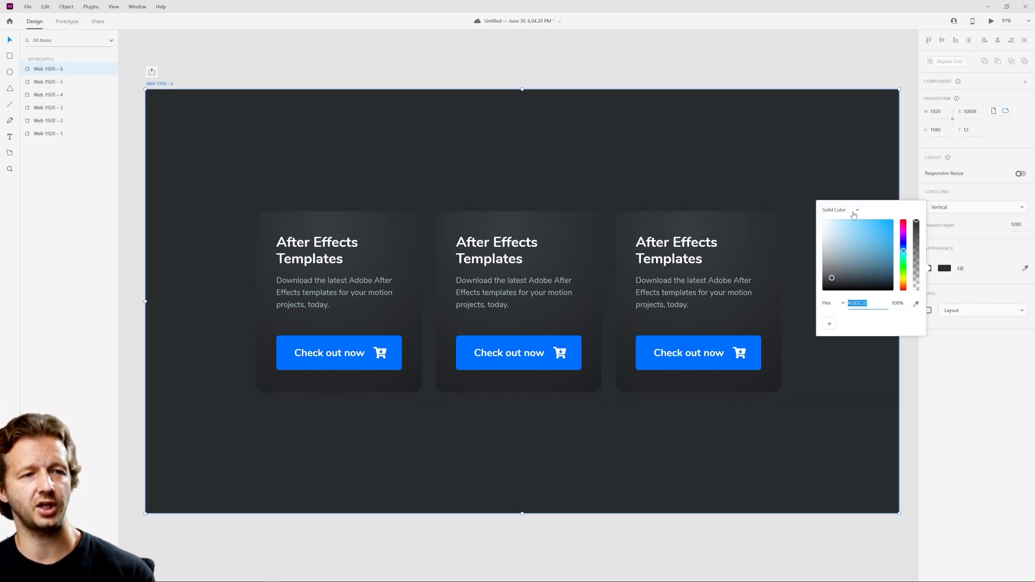
pyautogui.click(854, 210)
pyautogui.click(854, 244)
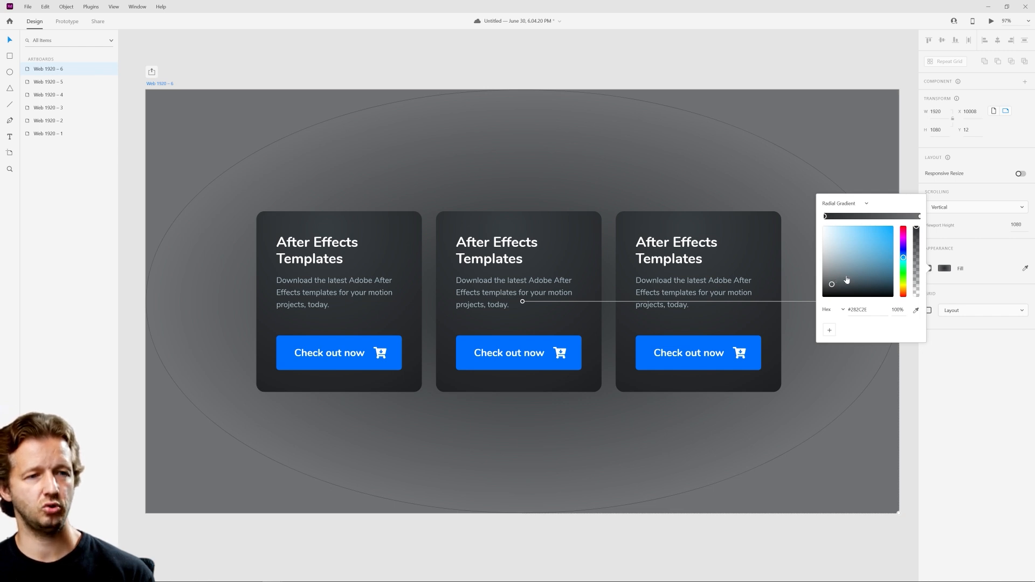
pyautogui.moveTo(846, 280); pyautogui.dragTo(864, 267)
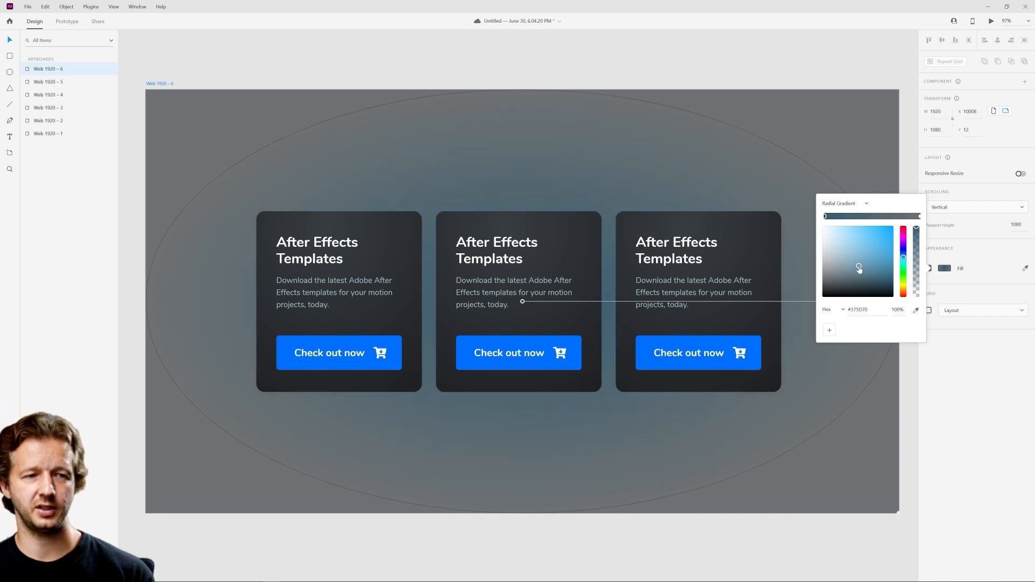
pyautogui.click(917, 309)
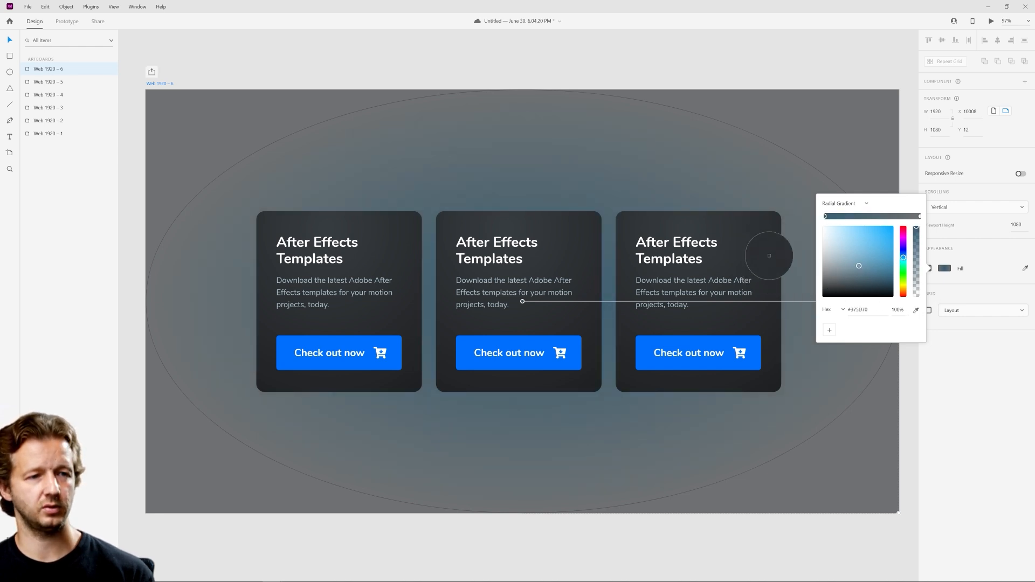
pyautogui.click(688, 225)
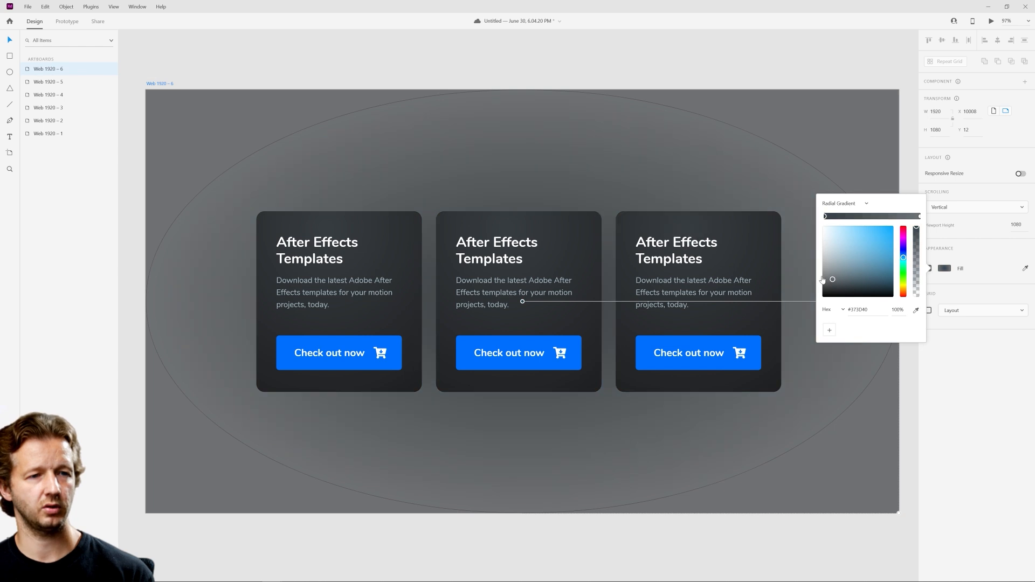
# Set the background gradient's outer stop to a slightly lighter dark grey, #1D2426
pyautogui.click(919, 218)
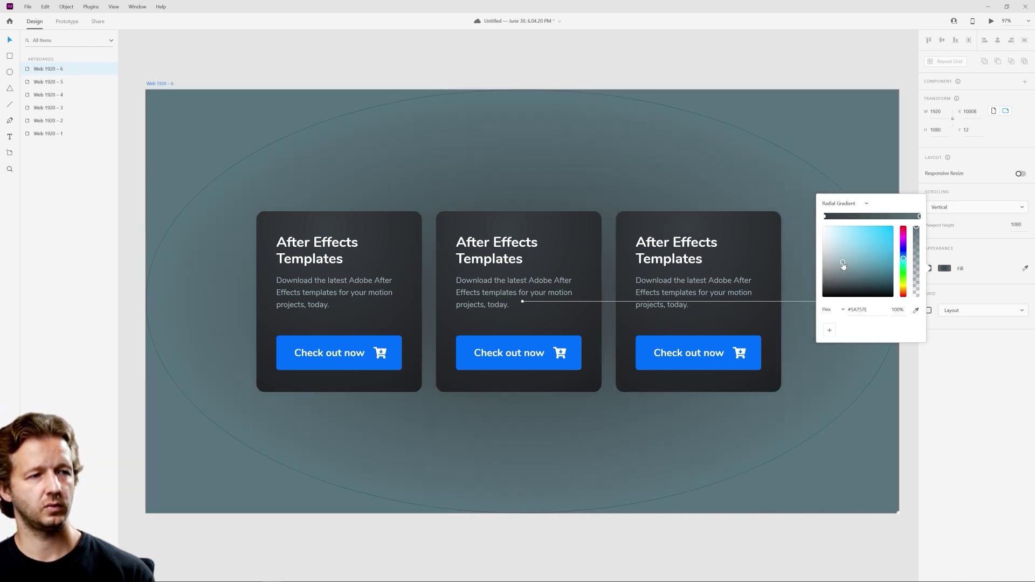
pyautogui.moveTo(840, 272); pyautogui.dragTo(842, 289)
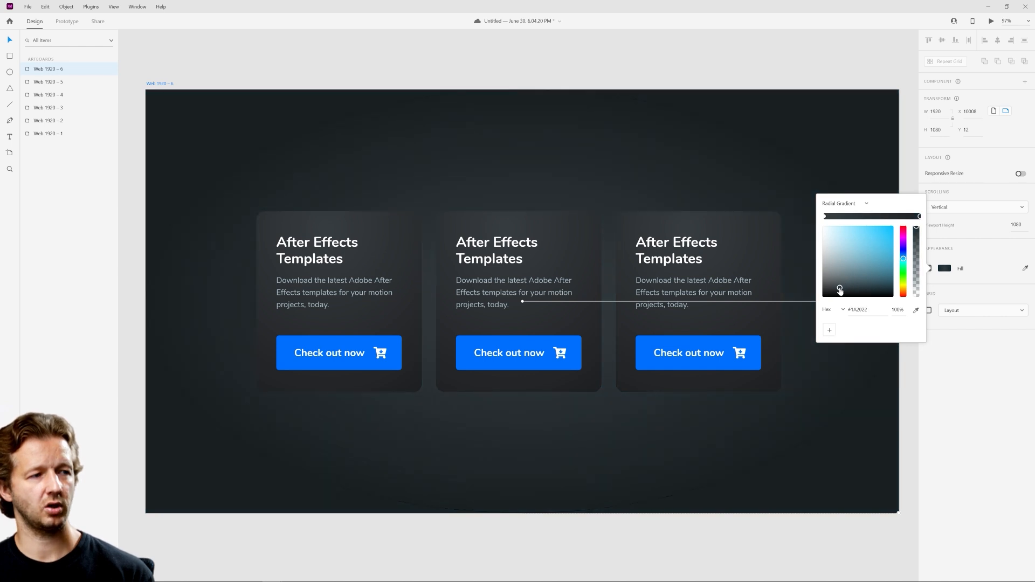
pyautogui.moveTo(839, 288); pyautogui.dragTo(838, 288)
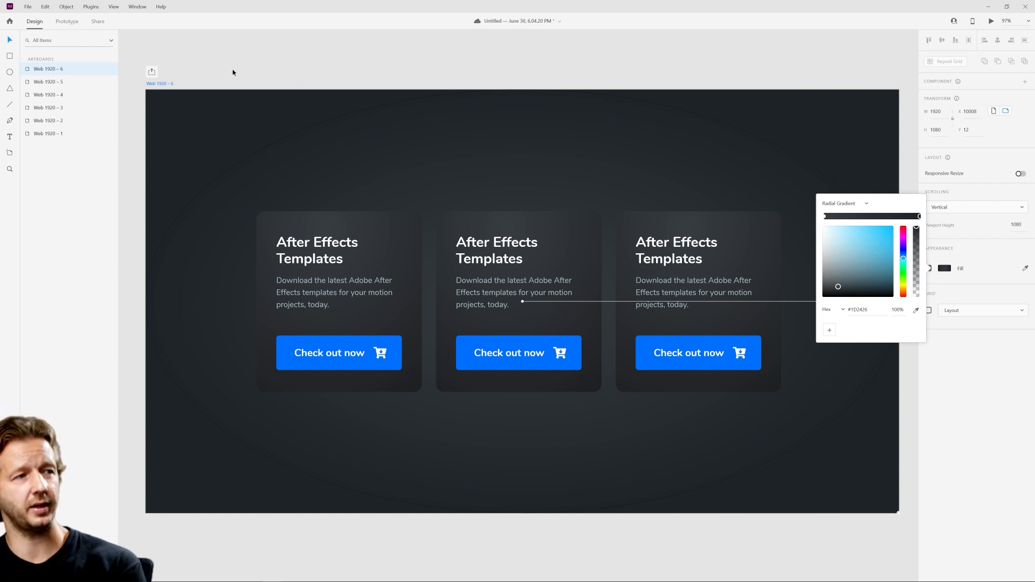
pyautogui.click(914, 206)
pyautogui.click(943, 268)
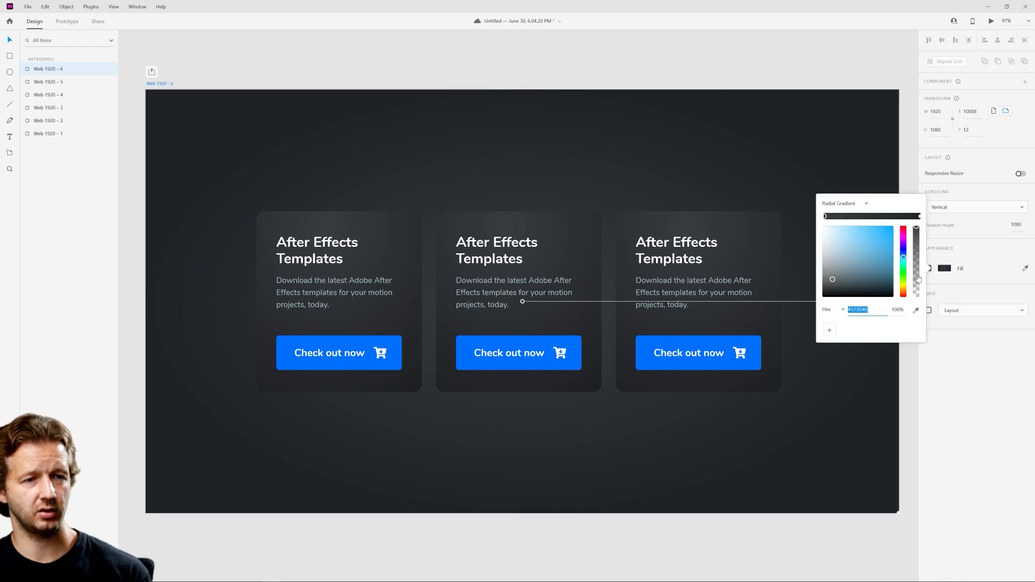
pyautogui.scroll(-3, 518, 300)
# Stretch the Web 1920 – 6 background's radial glow outward past the artboard edge
pyautogui.click(587, 311)
pyautogui.moveTo(587, 311); pyautogui.dragTo(654, 316)
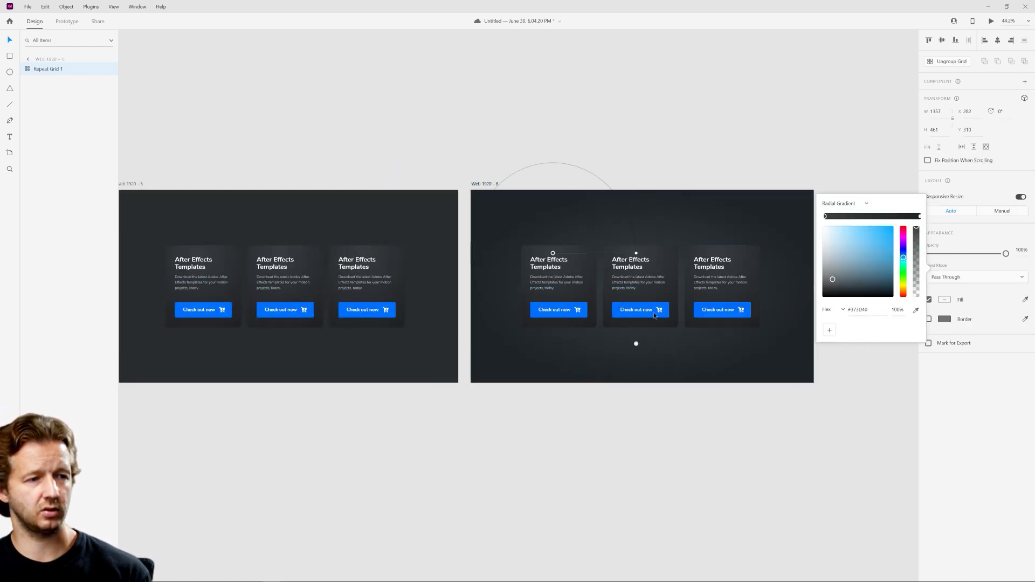
pyautogui.scroll(4, 774, 354)
pyautogui.scroll(2, 728, 347)
pyautogui.scroll(-2, 678, 347)
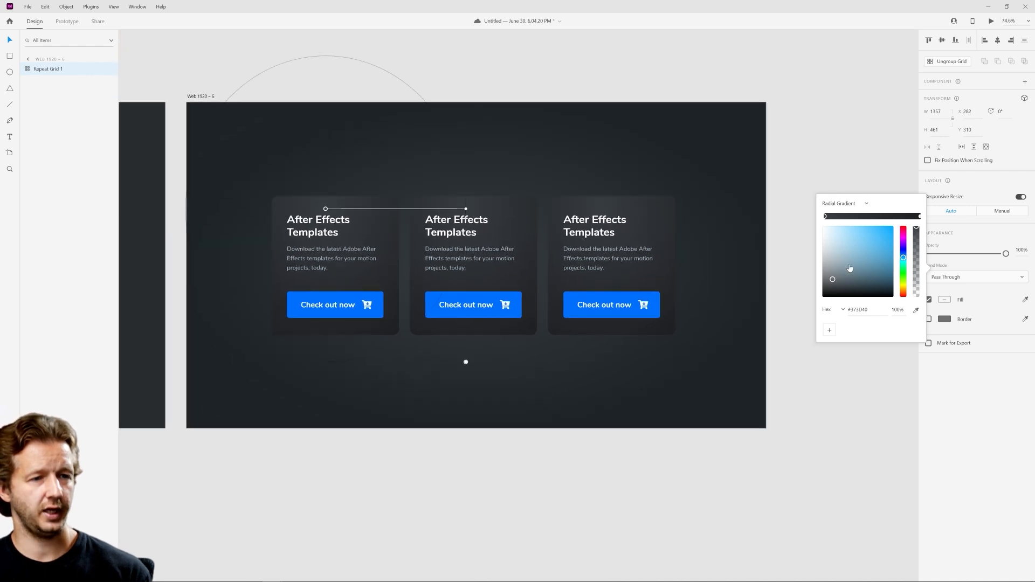
pyautogui.click(200, 97)
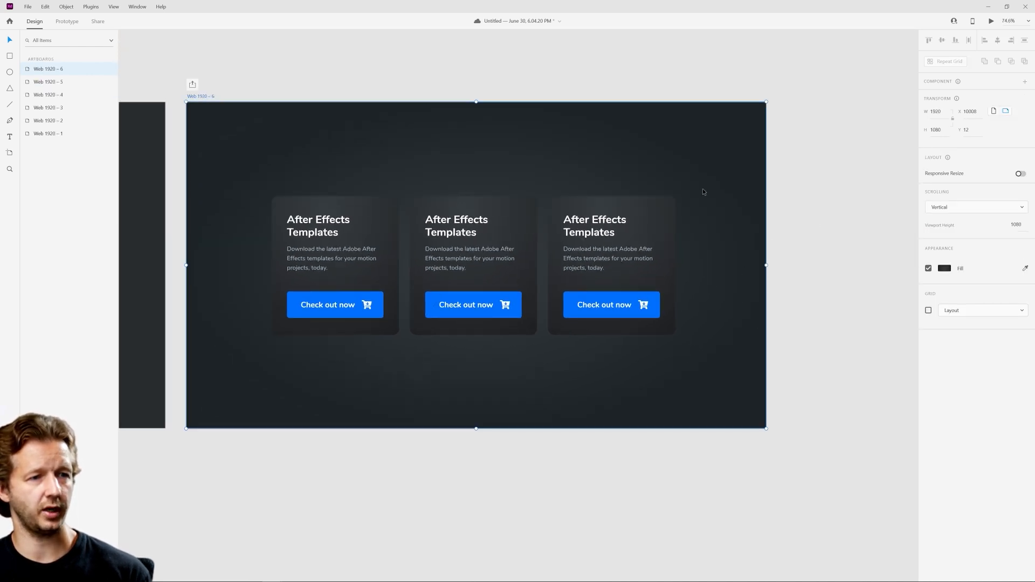
pyautogui.click(944, 268)
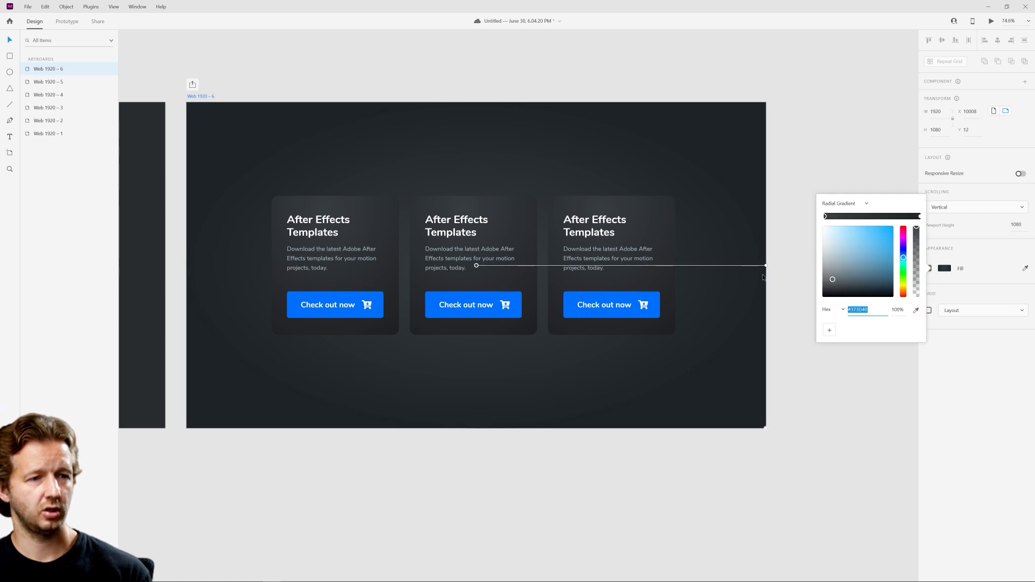
pyautogui.moveTo(766, 427); pyautogui.dragTo(767, 540)
pyautogui.click(874, 385)
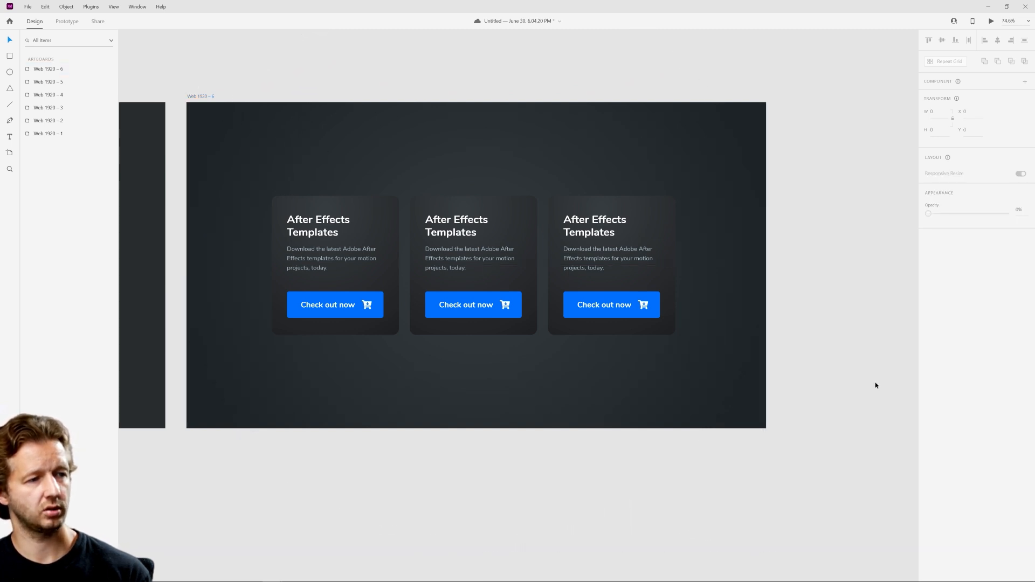
pyautogui.scroll(-3, 623, 358)
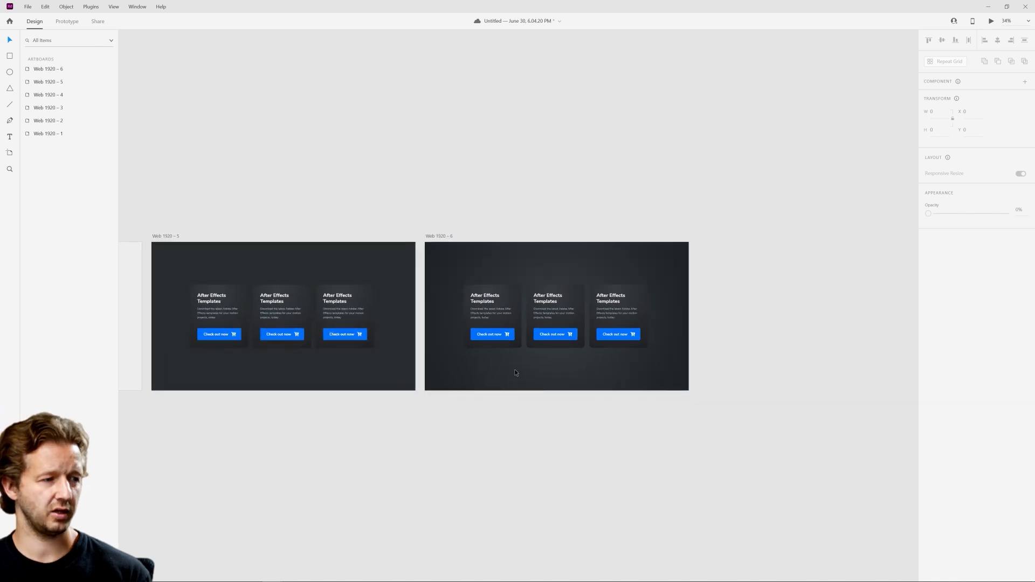
pyautogui.scroll(3, 517, 358)
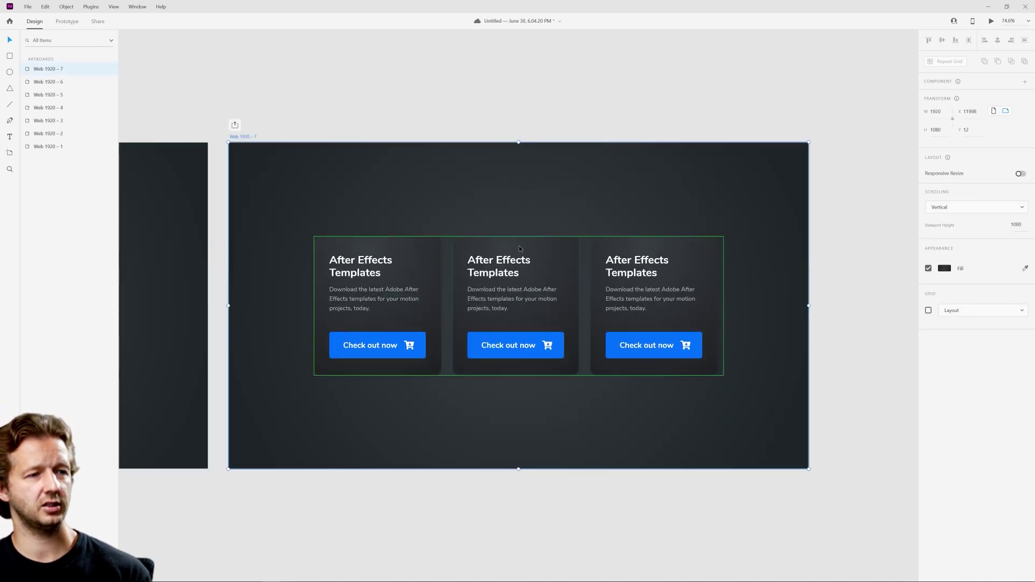
# Switch the repeat-grid card rectangle's fill to Solid Color with a slightly lightened dark grey
pyautogui.click(521, 250)
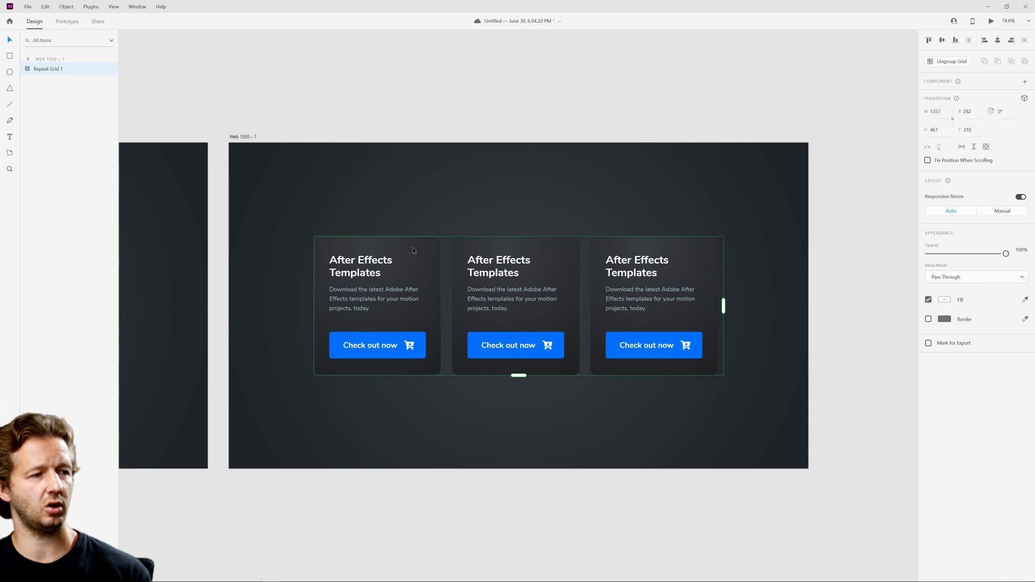
pyautogui.doubleClick(413, 250)
pyautogui.click(943, 310)
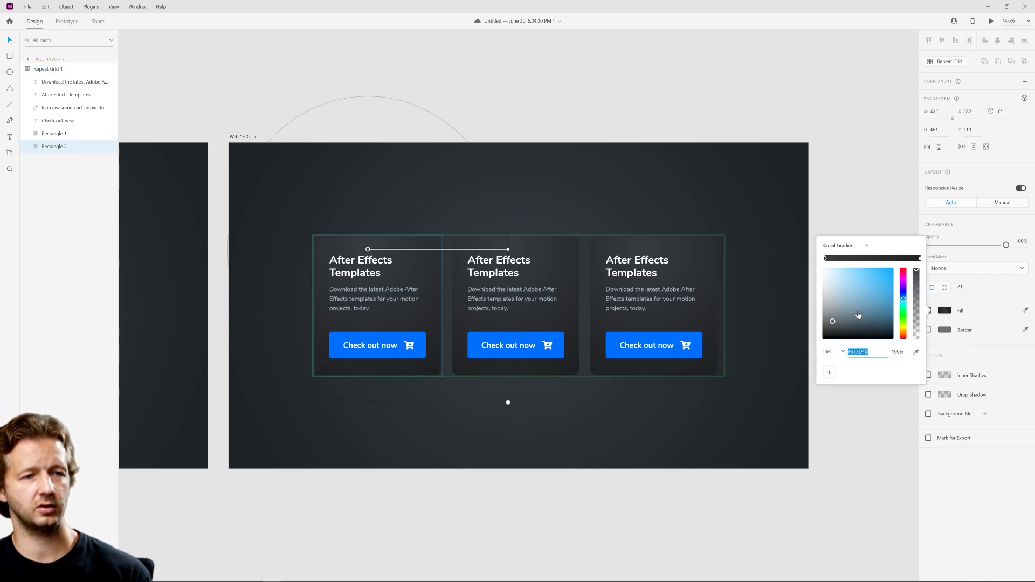
pyautogui.click(841, 245)
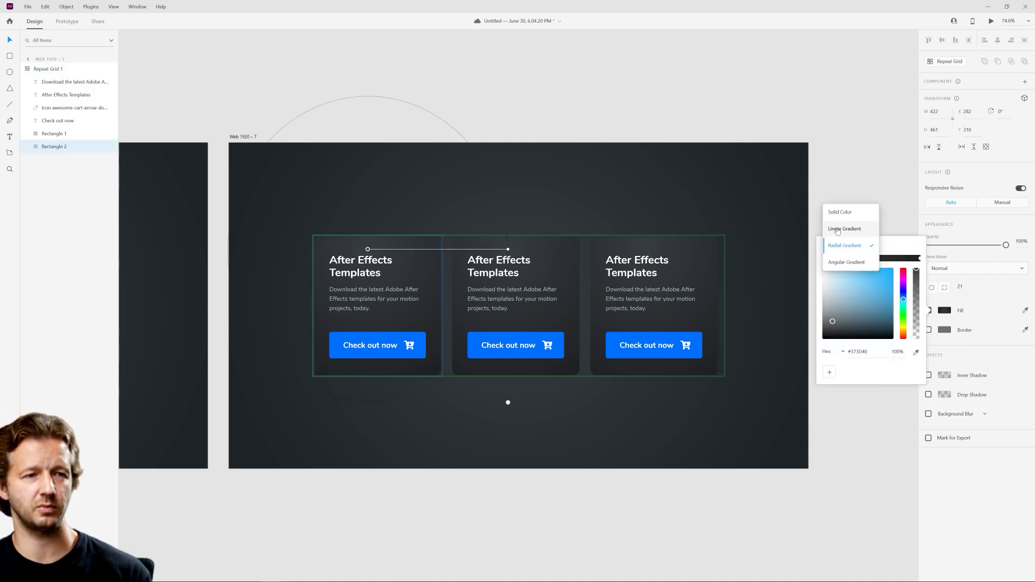
pyautogui.click(845, 212)
pyautogui.click(838, 323)
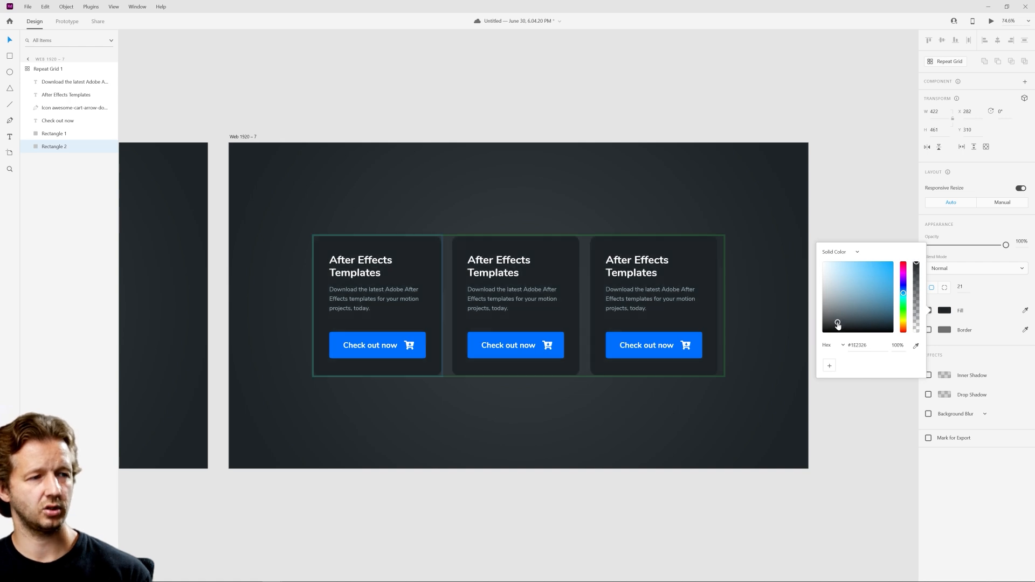
pyautogui.moveTo(836, 324); pyautogui.dragTo(831, 322)
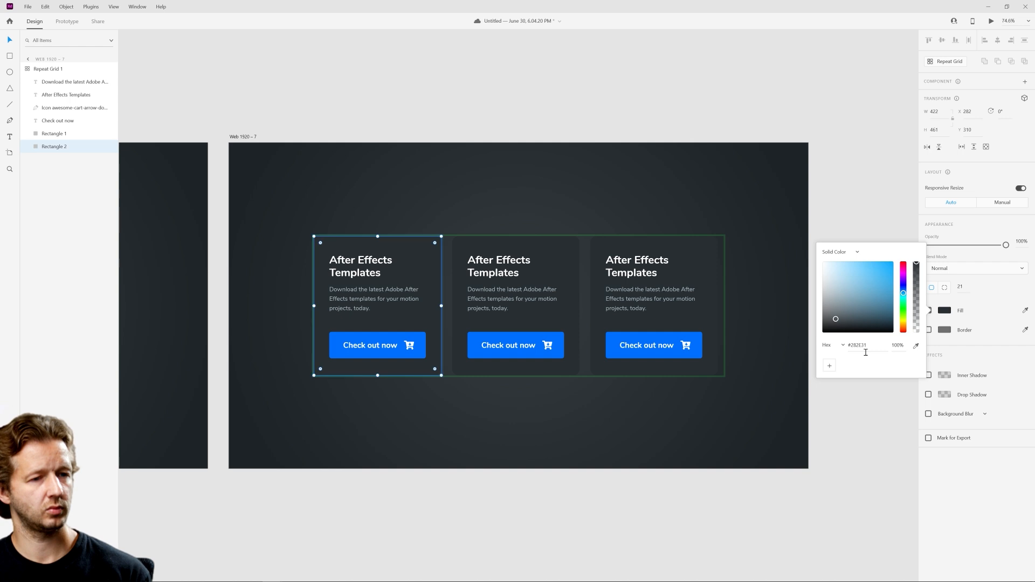
pyautogui.click(804, 374)
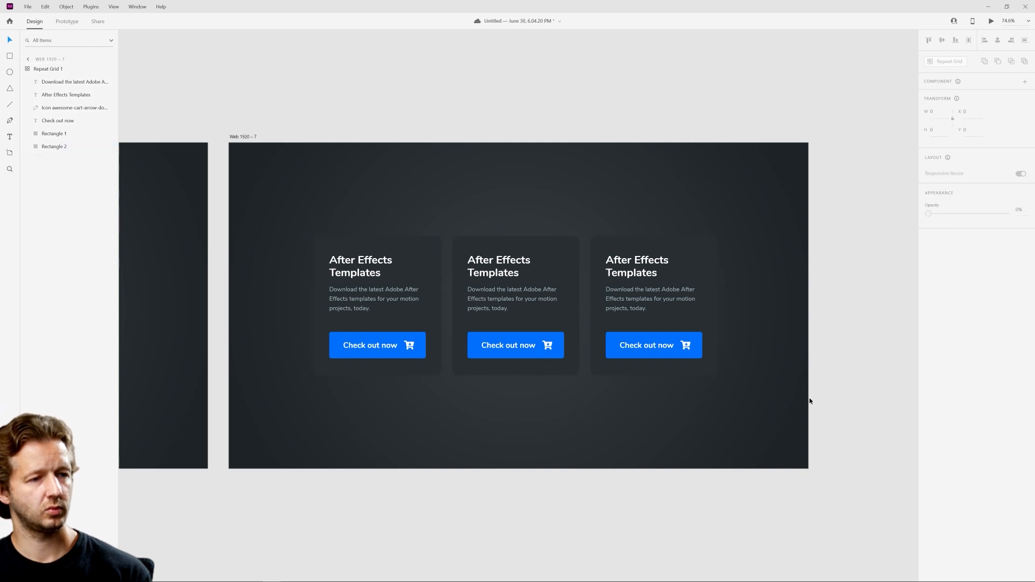
pyautogui.scroll(3, 628, 368)
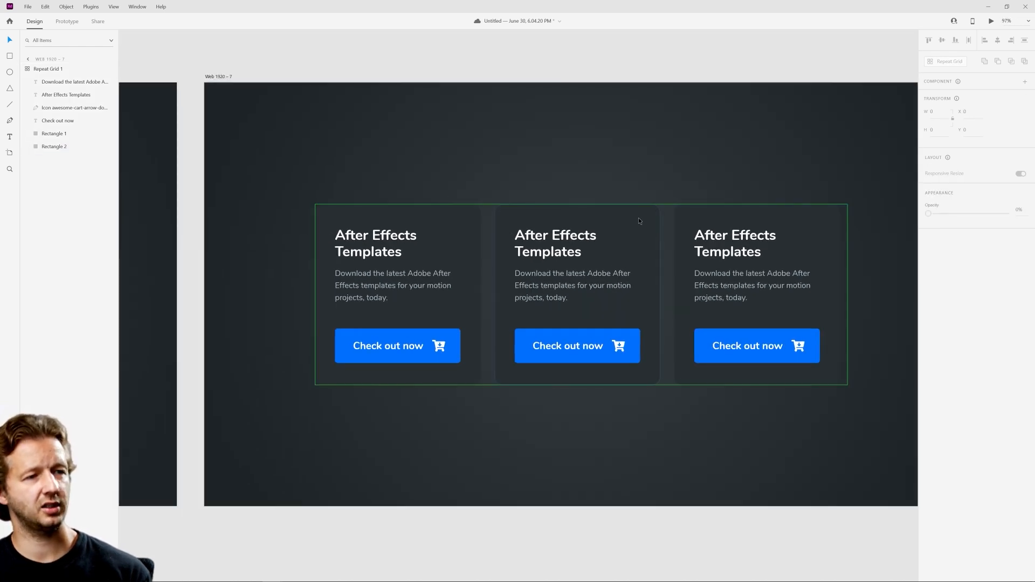
pyautogui.scroll(-1, 872, 316)
pyautogui.scroll(5, 788, 339)
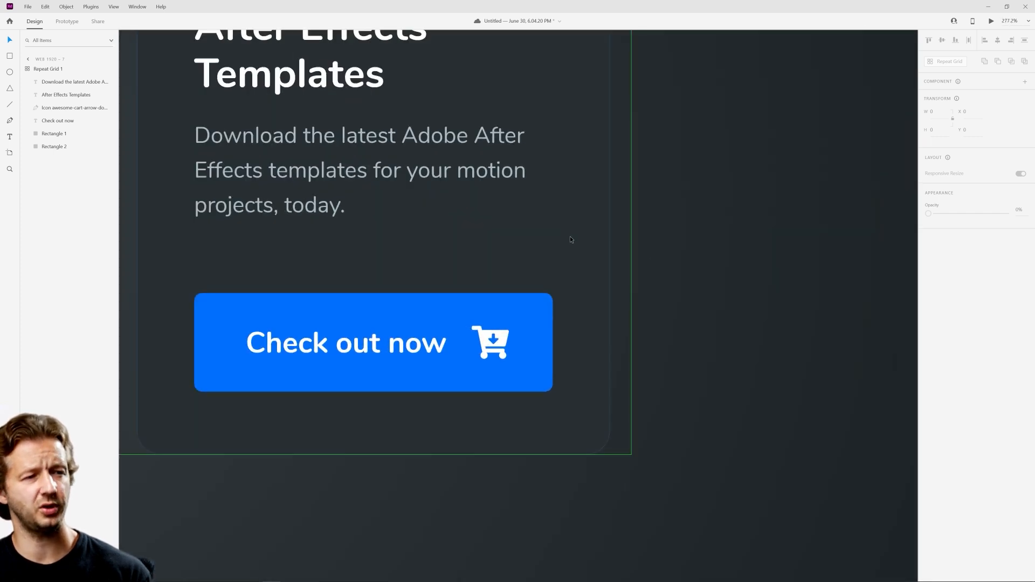
pyautogui.scroll(-5, 668, 246)
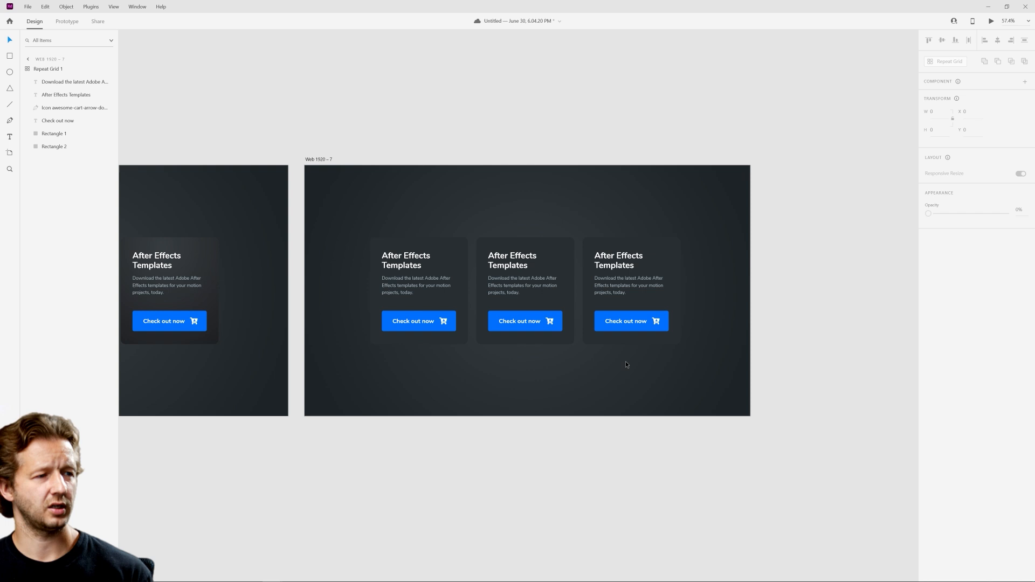
pyautogui.scroll(2, 625, 361)
pyautogui.click(226, 99)
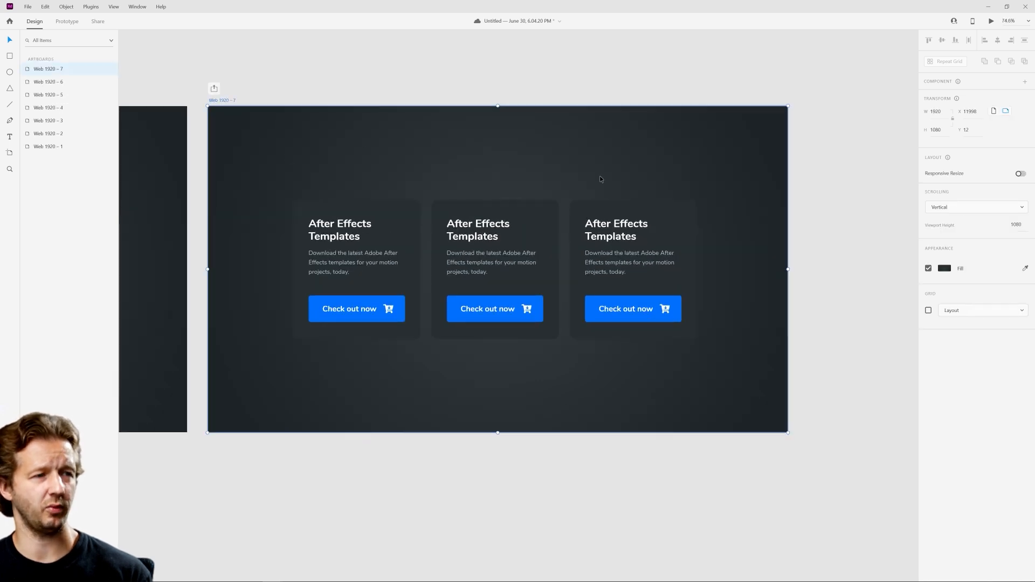
# Widen the Web 1920 – 7 background glow past the edges and lighten its outer colour to #252E30
pyautogui.click(943, 268)
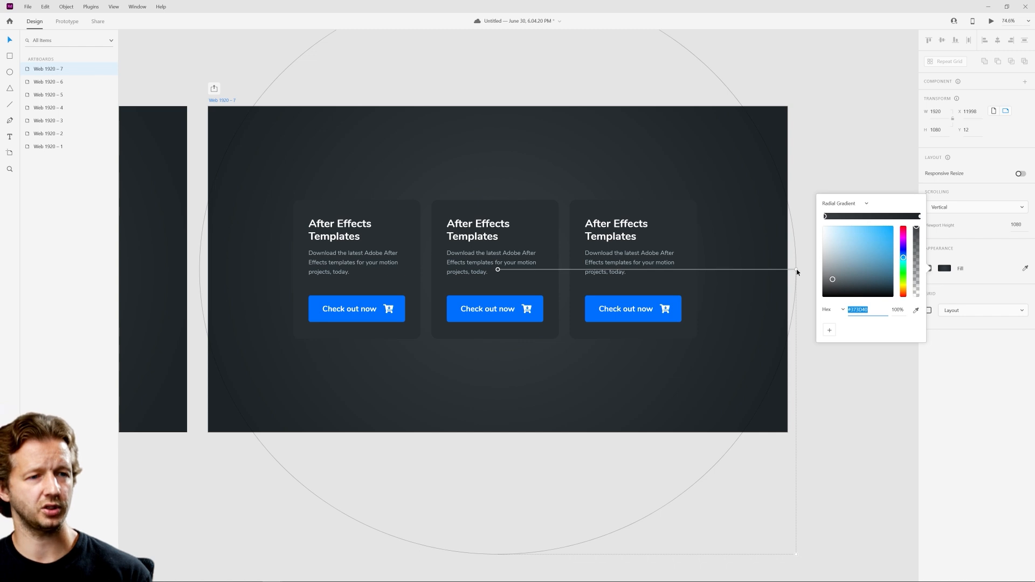
pyautogui.moveTo(797, 272); pyautogui.dragTo(875, 263)
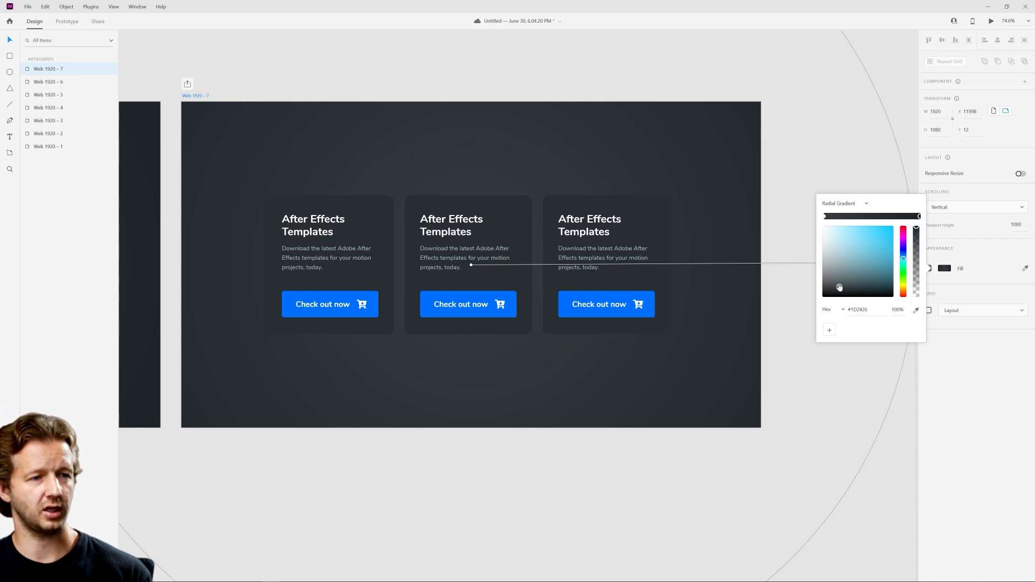
pyautogui.moveTo(839, 287); pyautogui.dragTo(839, 283)
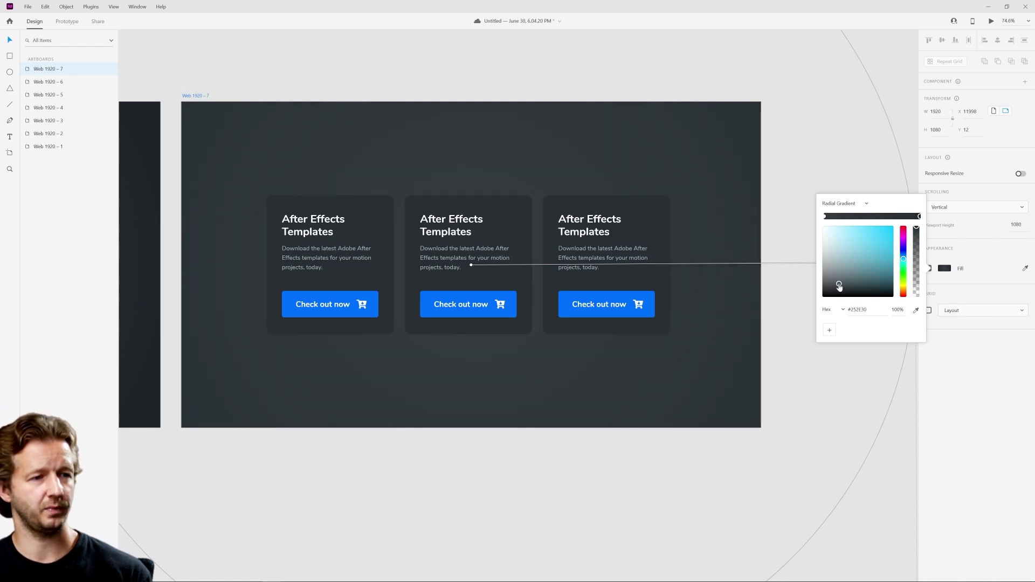
pyautogui.click(843, 403)
pyautogui.scroll(-3, 440, 424)
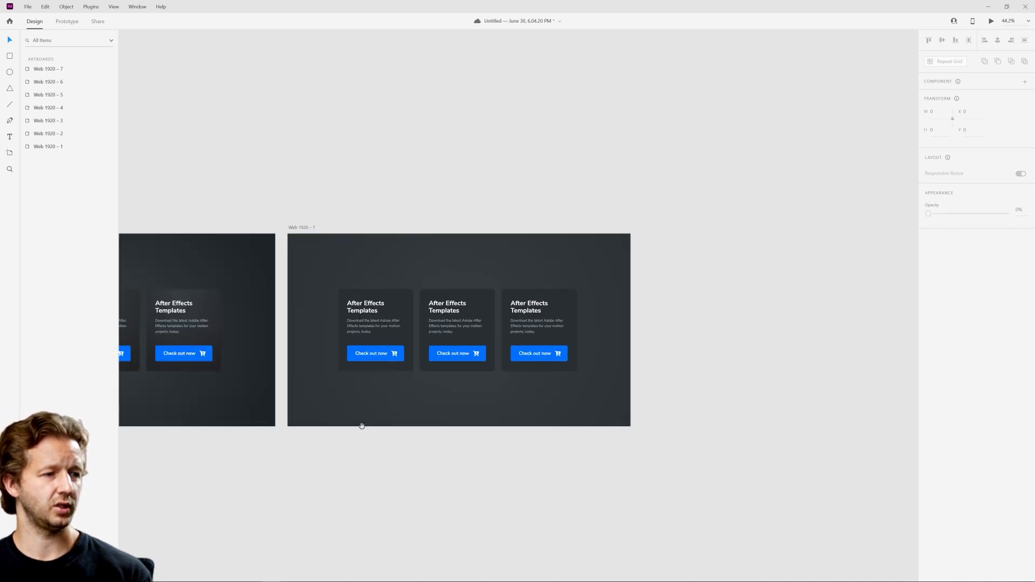
pyautogui.scroll(3, 477, 353)
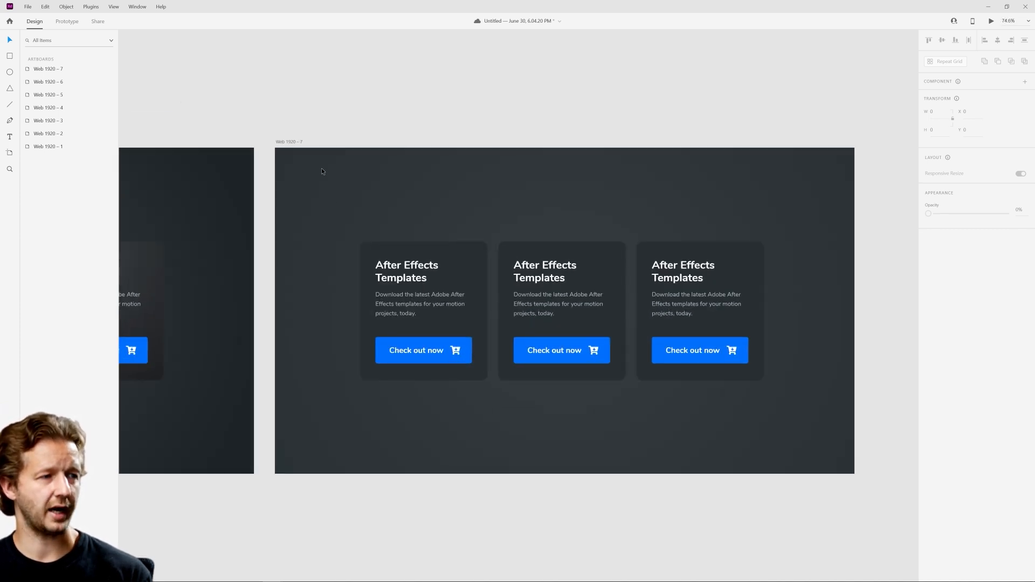
pyautogui.click(540, 173)
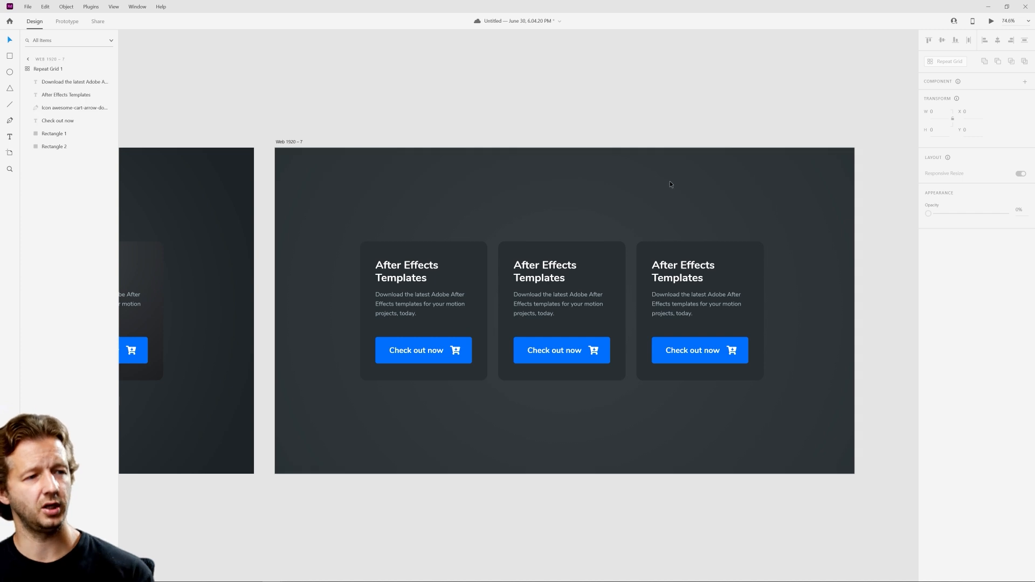
pyautogui.scroll(-3, 802, 215)
pyautogui.hscroll(-3, 696, 330)
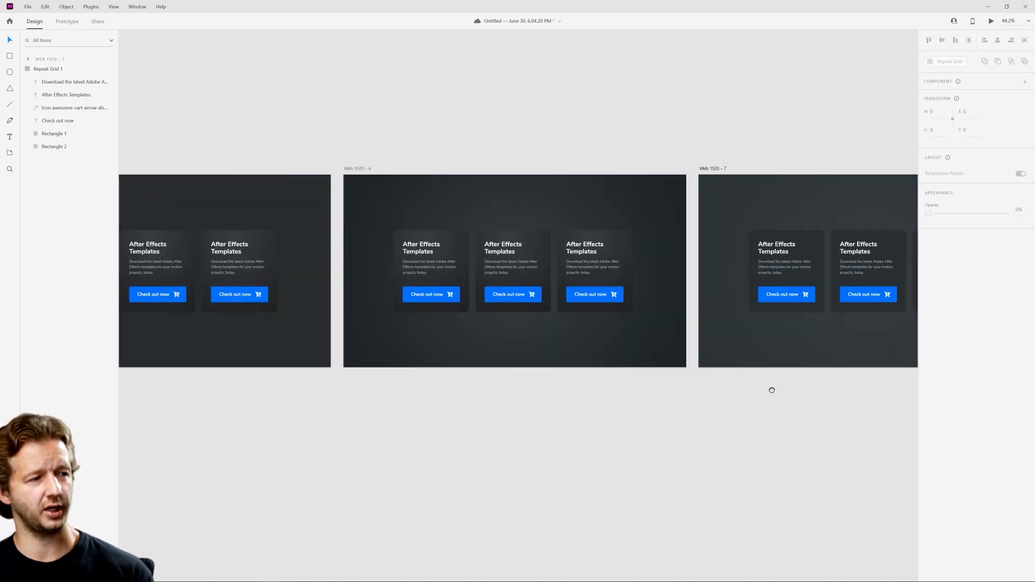
pyautogui.scroll(2, 576, 320)
pyautogui.scroll(2, 576, 320)
pyautogui.hscroll(-4, 520, 300)
pyautogui.hscroll(-3, 520, 300)
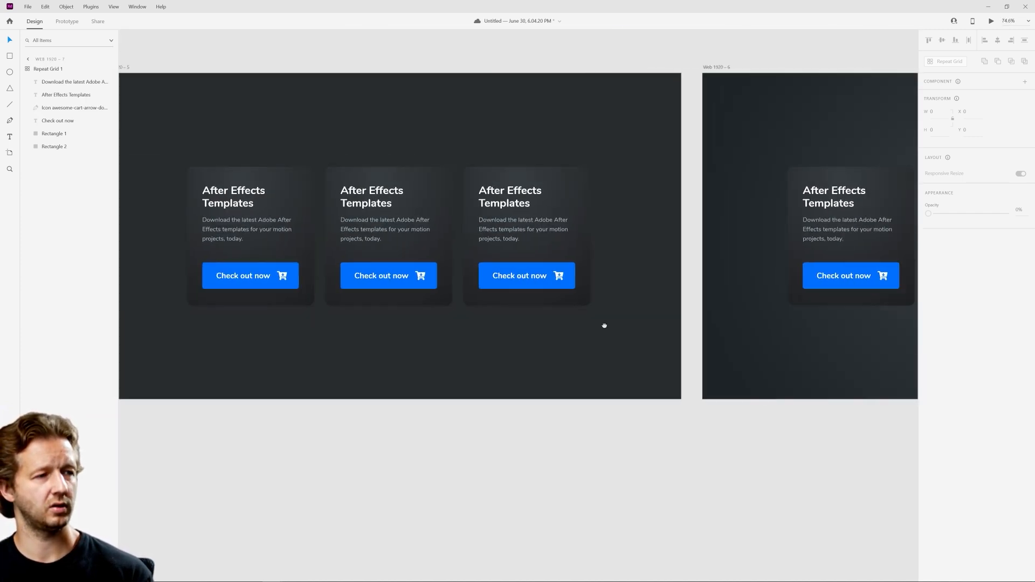
pyautogui.hscroll(-2, 563, 318)
pyautogui.scroll(-3, 562, 318)
pyautogui.hscroll(-4, 539, 334)
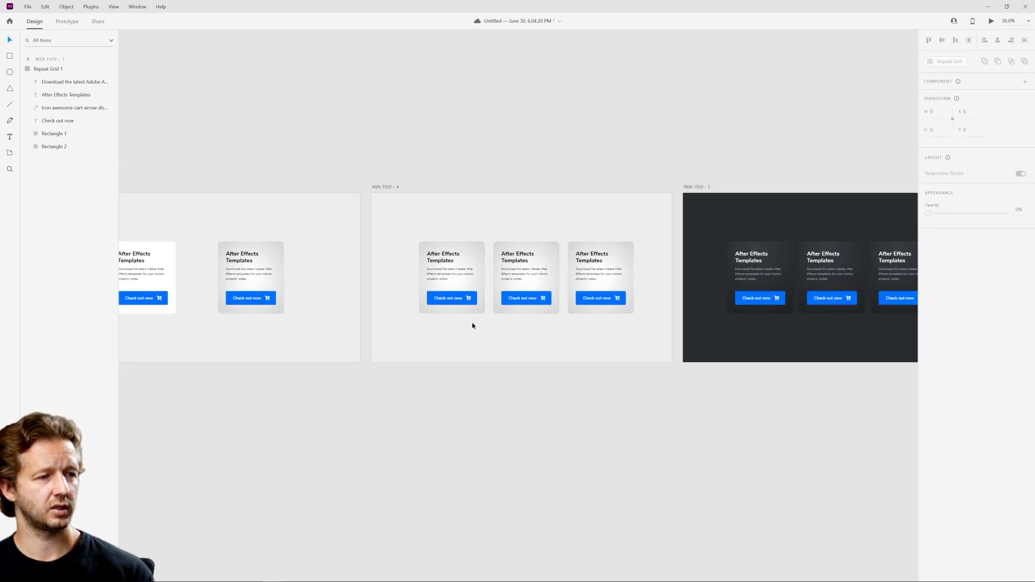
pyautogui.scroll(3, 485, 323)
pyautogui.hscroll(-4, 455, 324)
pyautogui.hscroll(-4, 493, 330)
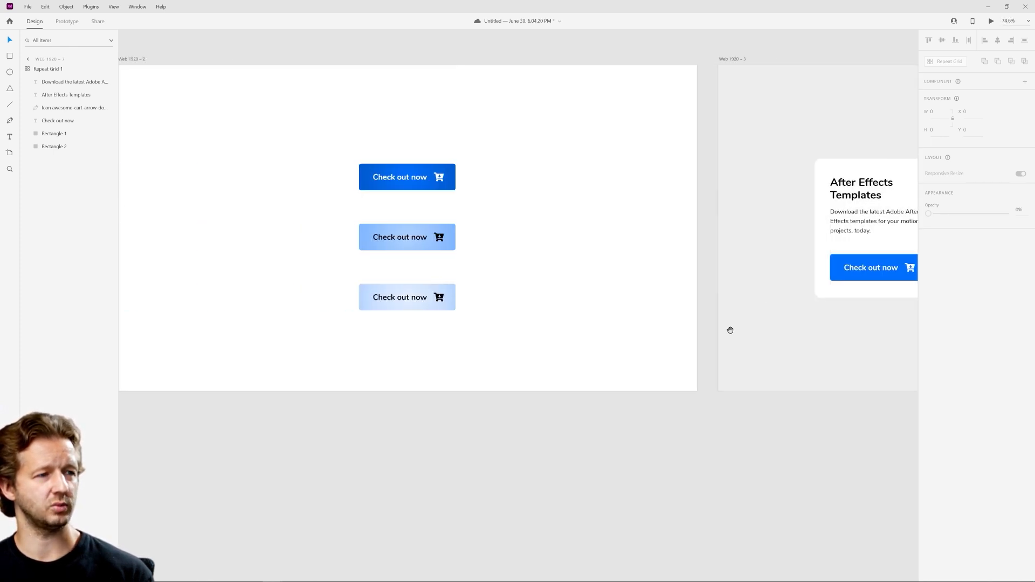